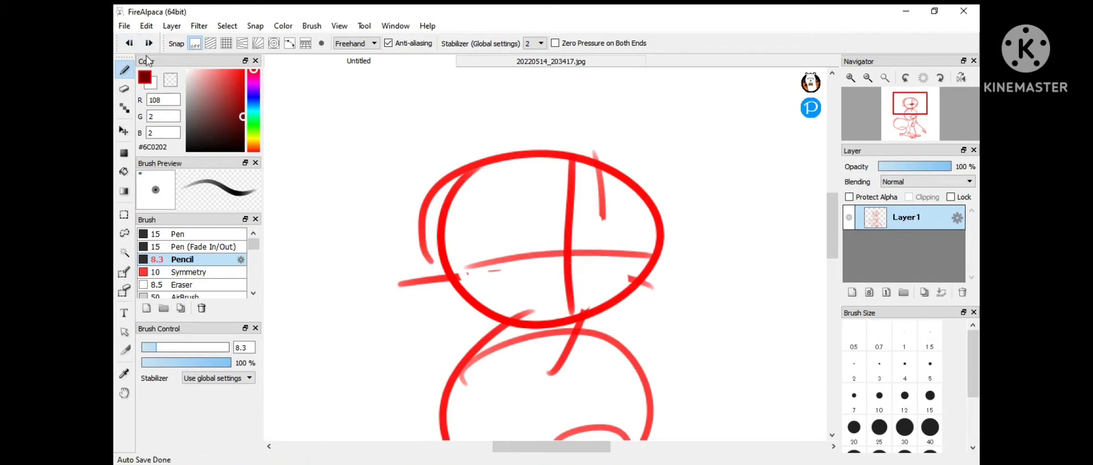
Draw the muzzle, nose, fanged mouth and large eye outline over the head guides with the dark red pencil.
left_click_drag(534, 254, 588, 265)
mouse_move(572, 235)
left_mouse_down()
mouse_move(526, 155)
mouse_move(512, 251)
left_mouse_up()
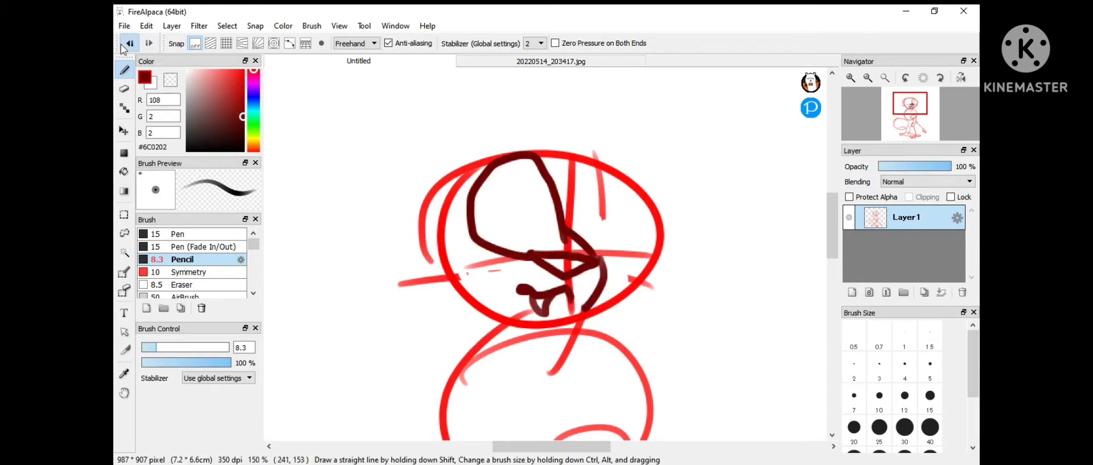
key("ctrl+plus")
key("ctrl+plus")
key("ctrl+z")
Rework the large eye's outline and add a pupil along its inner edge.
left_click_drag(557, 198, 490, 221)
key("ctrl+z")
left_click_drag(519, 94, 525, 124)
key("ctrl+z")
left_click_drag(541, 151, 538, 188)
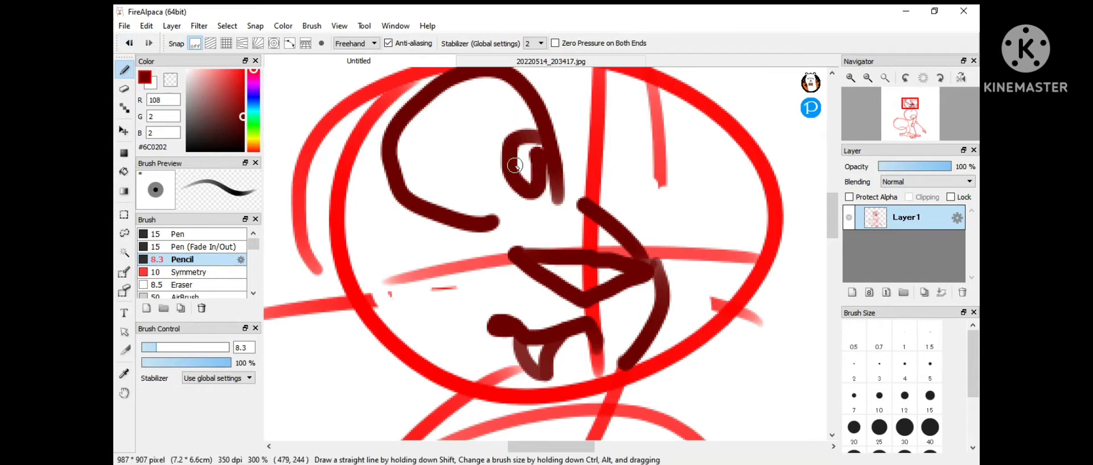
Draw a closed, lashed eye on the right side of the face and thick lashes at the large eye's outer corner.
mouse_move(608, 188)
left_mouse_down()
mouse_move(691, 179)
mouse_move(690, 200)
mouse_move(714, 197)
left_mouse_up()
key("ctrl+z")
left_click_drag(627, 171, 672, 166)
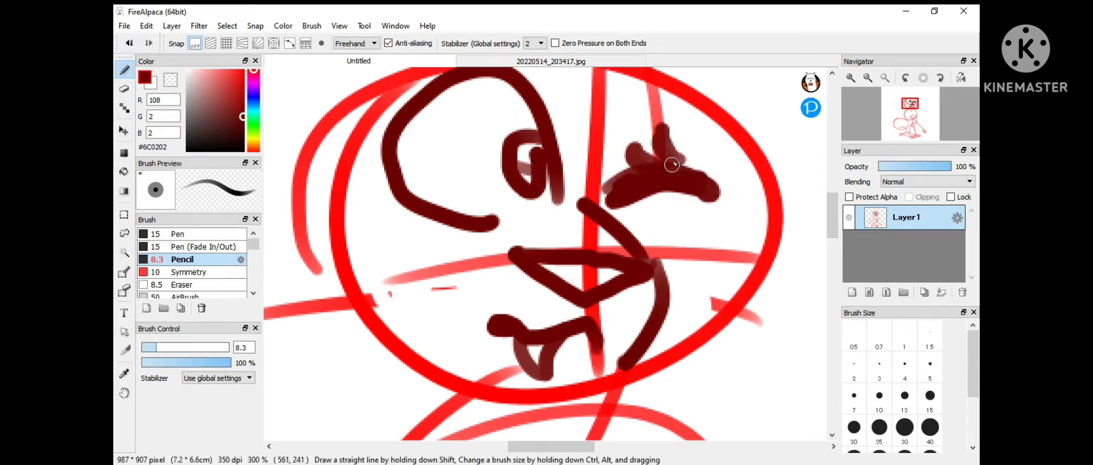
mouse_move(375, 187)
left_mouse_down()
mouse_move(417, 210)
mouse_move(501, 205)
left_mouse_up()
key("ctrl+0")
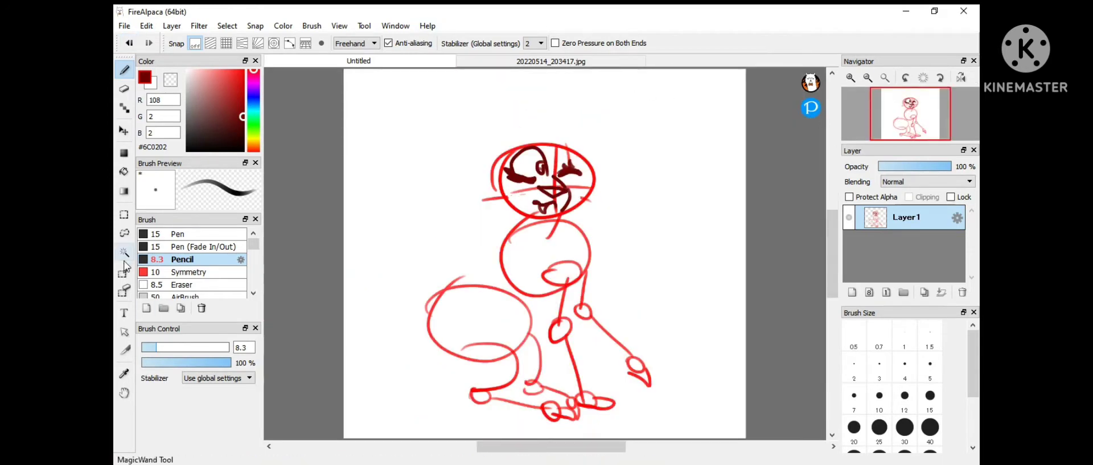
Lasso the whole figure and apply a free transform that slightly tilts and enlarges it.
left_click(124, 233)
mouse_move(447, 146)
left_mouse_down()
mouse_move(288, 336)
mouse_move(283, 180)
left_mouse_up()
key("ctrl+t")
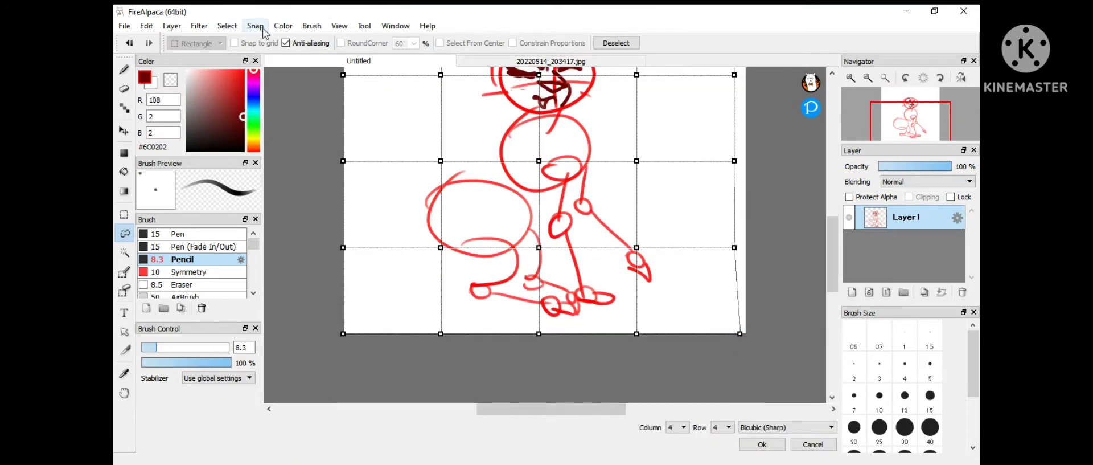
mouse_move(748, 319)
left_mouse_down()
mouse_move(763, 341)
mouse_move(591, 213)
left_mouse_up()
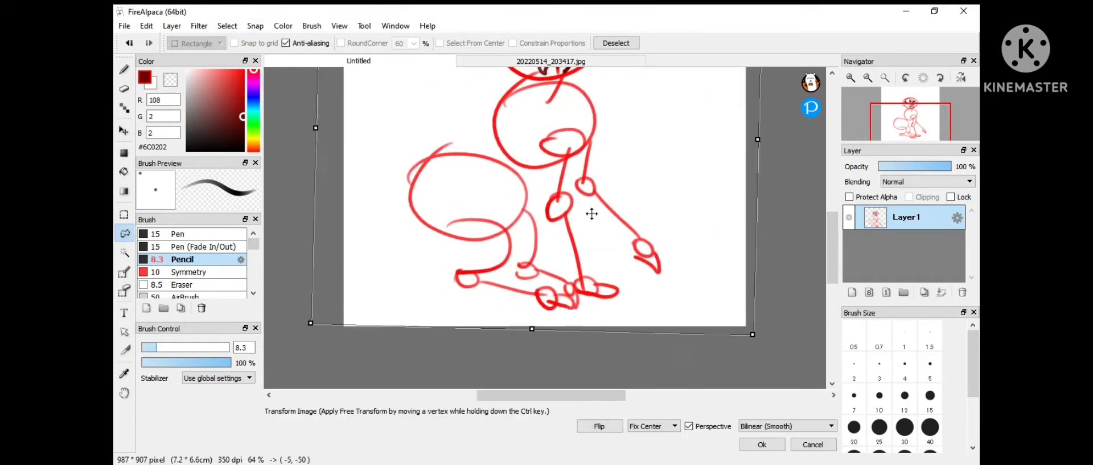
left_click(868, 78)
scroll(836, 243, "down", 2)
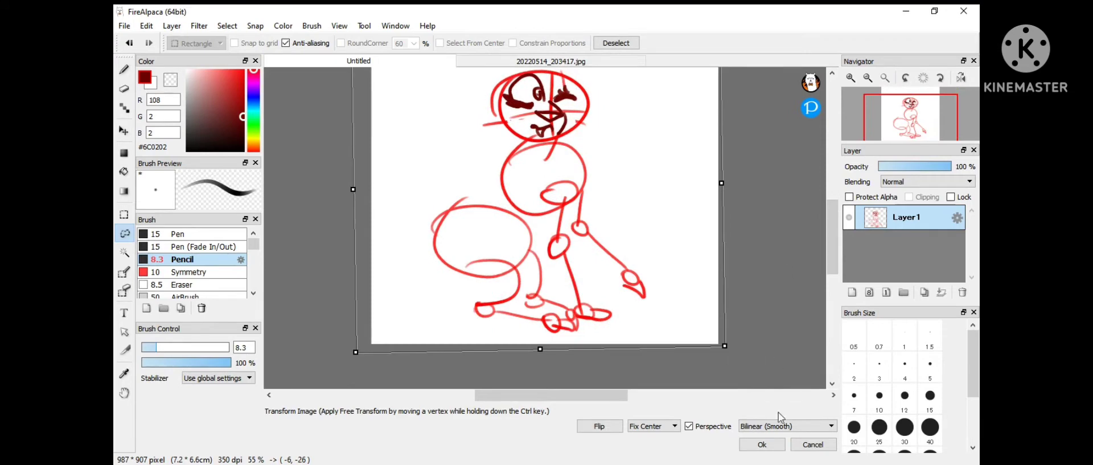
key("Return")
Erase the large eye's pupil and redraw it at the outer edge above a thick lower lid.
key("e")
left_click(848, 81)
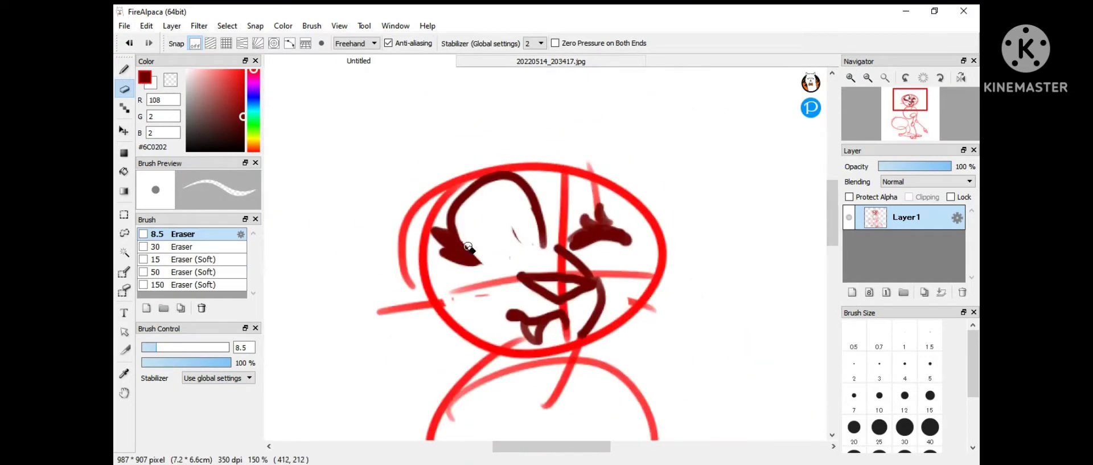
key("b")
mouse_move(468, 246)
left_mouse_down()
mouse_move(520, 244)
mouse_move(464, 196)
left_mouse_up()
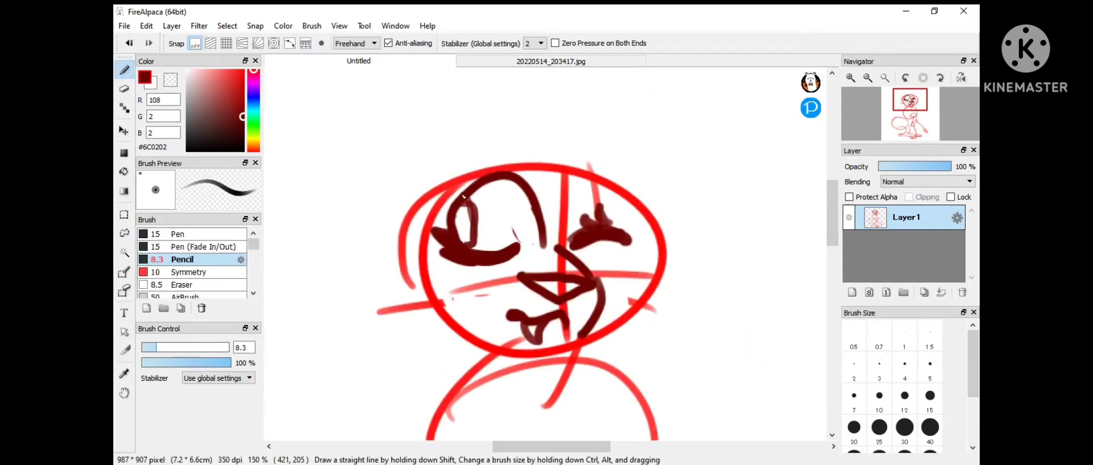
Draw jagged fur tufts on both cheeks and join them with a jaw line under the chin.
left_click_drag(425, 260, 399, 333)
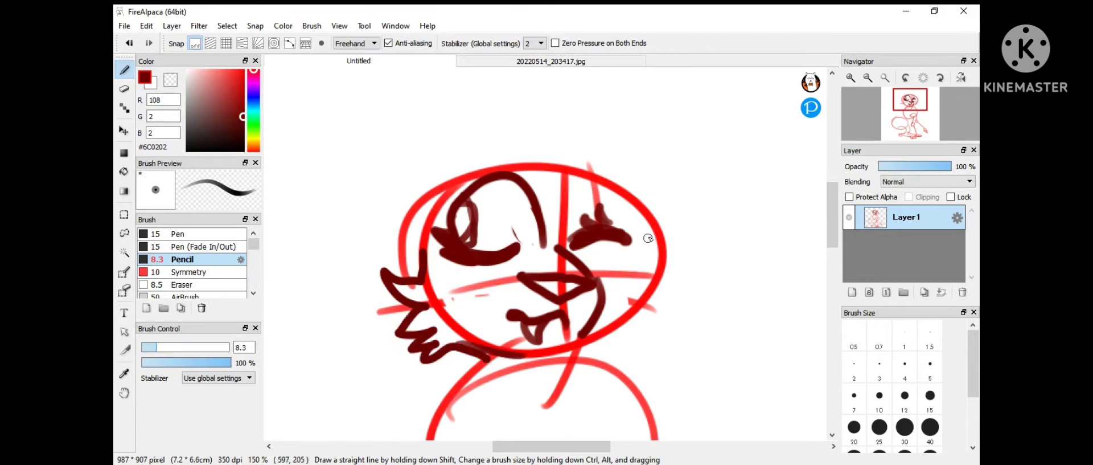
left_click_drag(642, 232, 677, 264)
left_click_drag(669, 318, 513, 350)
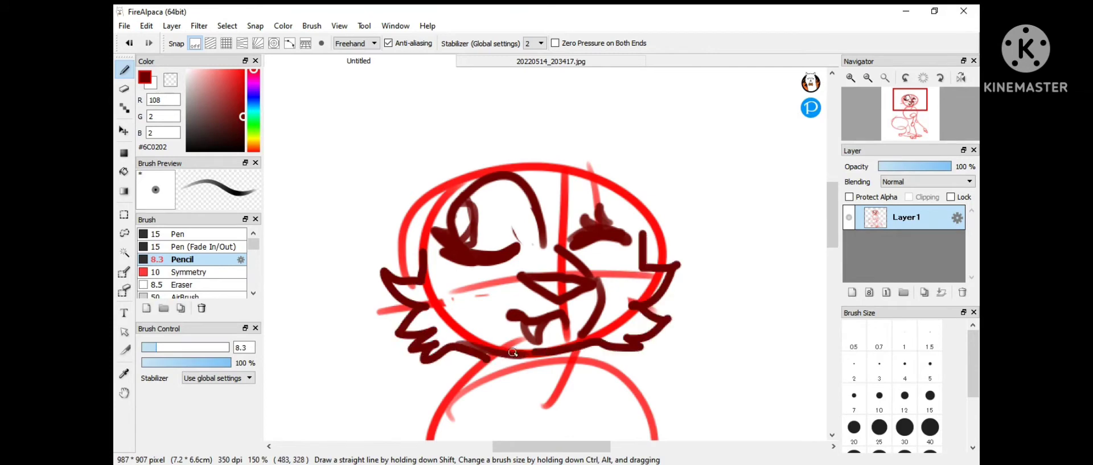
left_click_drag(347, 235, 503, 164)
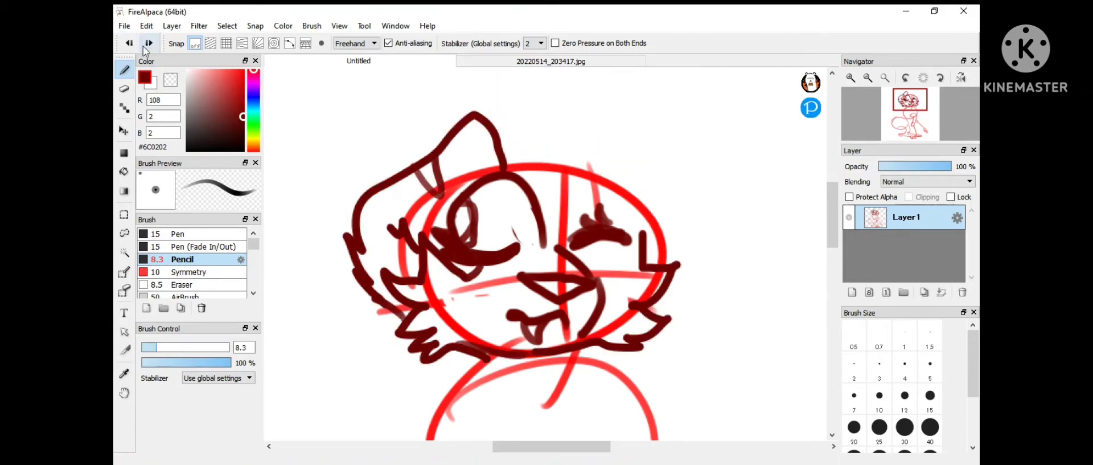
key("e")
mouse_move(507, 128)
left_mouse_down()
mouse_move(451, 131)
mouse_move(397, 199)
left_mouse_up()
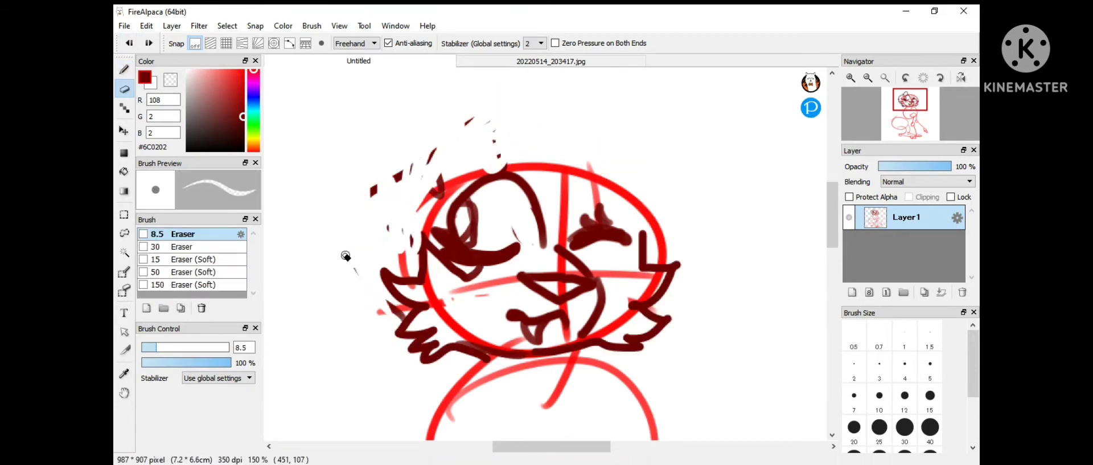
key("b")
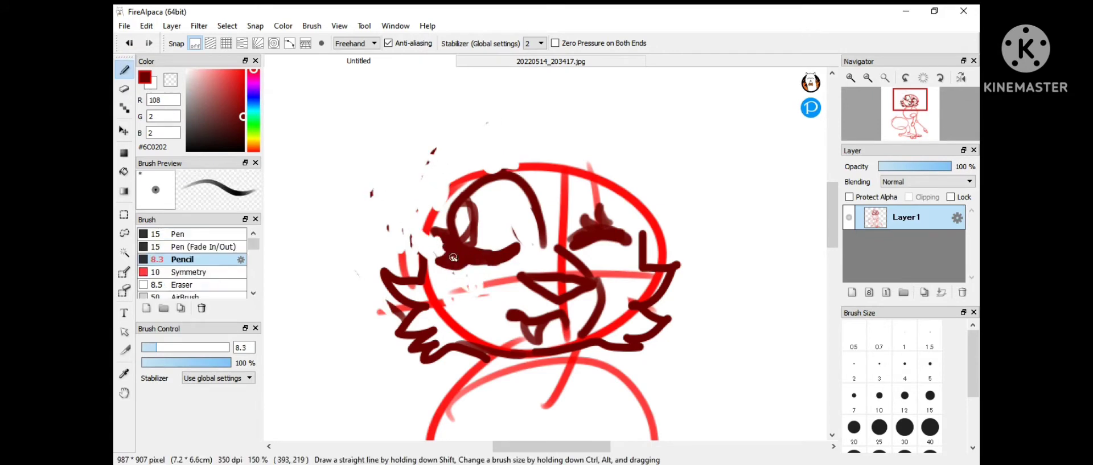
key("e")
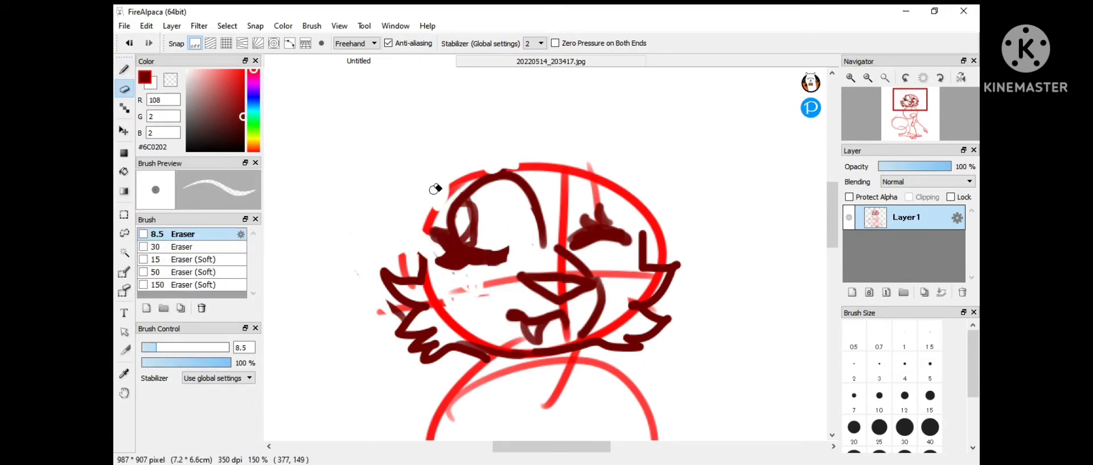
key("b")
Lasso the large eye and shift it slightly down and to the right with a free transform.
key("l")
left_click_drag(450, 281, 426, 262)
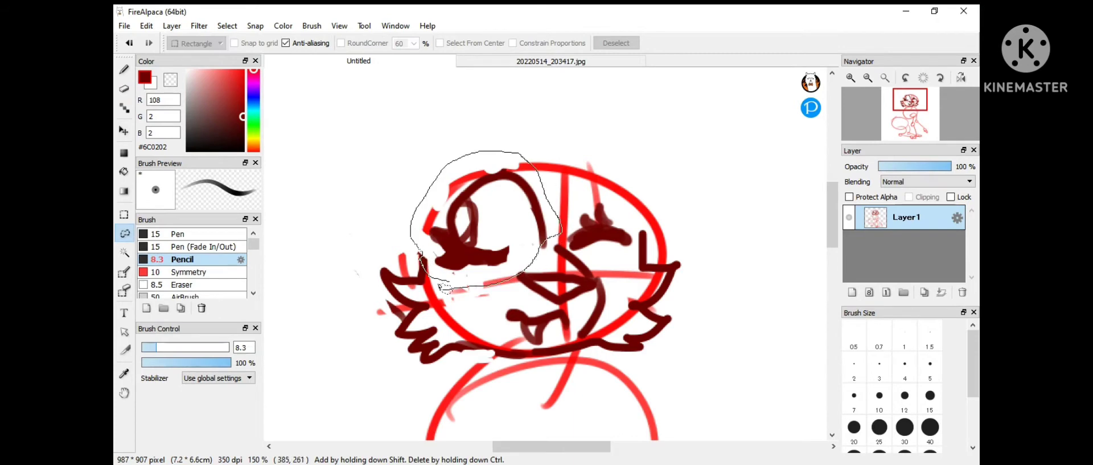
key("ctrl+t")
left_click_drag(489, 205, 494, 218)
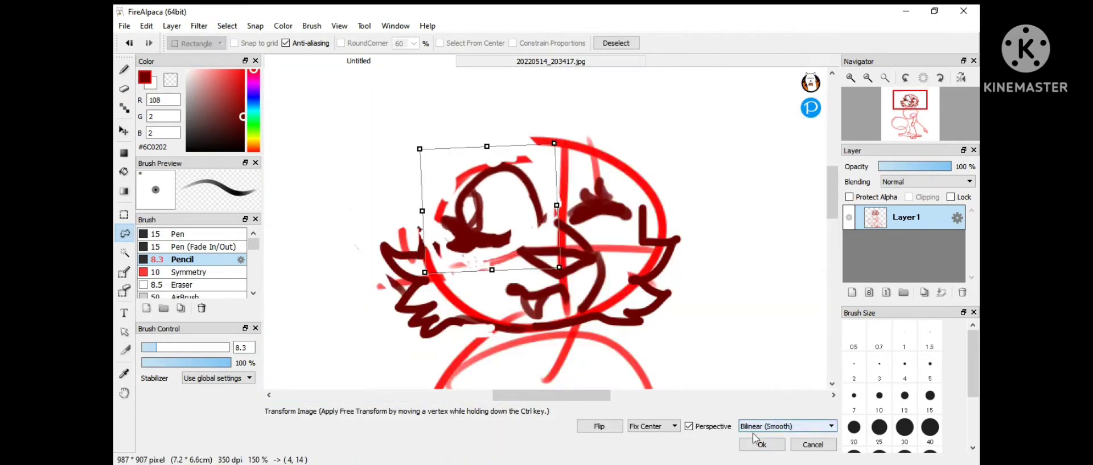
left_click(761, 443)
key("b")
left_click_drag(387, 154, 399, 273)
key("ctrl+z")
mouse_move(407, 196)
left_mouse_down()
mouse_move(530, 119)
mouse_move(506, 188)
left_mouse_up()
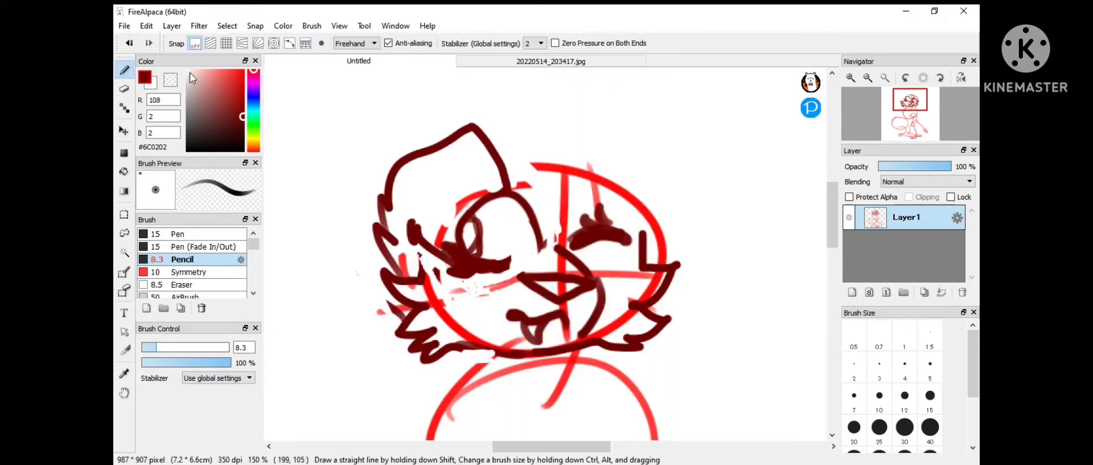
key("ctrl+z")
key("ctrl+z")
left_click_drag(376, 268, 507, 188)
key("ctrl+z")
Draw the furry ear on the left of the head, a pointed horn beside it and a fringe across the forehead.
mouse_move(405, 296)
left_mouse_down()
mouse_move(452, 142)
mouse_move(560, 226)
left_mouse_up()
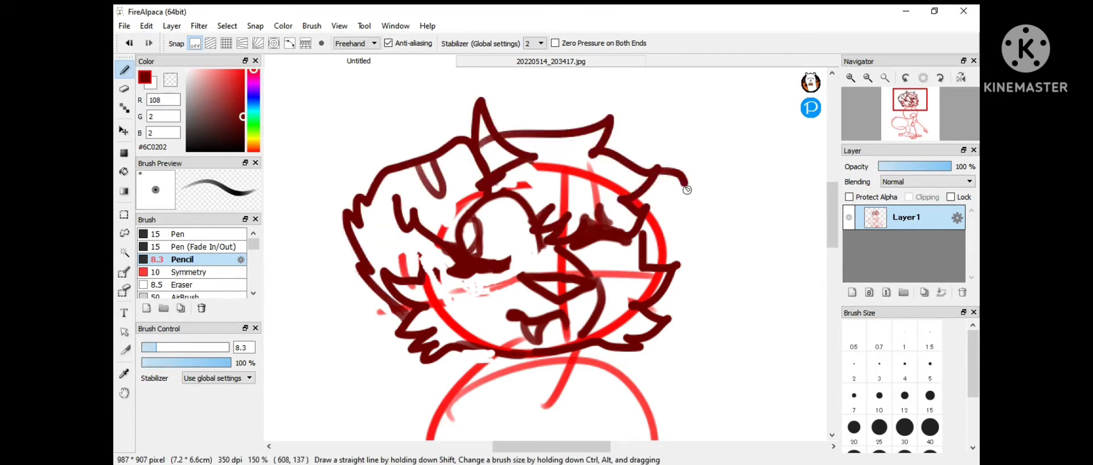
left_click_drag(661, 174, 646, 207)
left_click_drag(626, 159, 655, 168)
key("ctrl+z")
key("ctrl+z")
Draw the folded ear and second horn on the right of the head, and clean up their overlapping lines.
left_click_drag(655, 171, 649, 245)
left_click_drag(689, 196, 706, 217)
key("e")
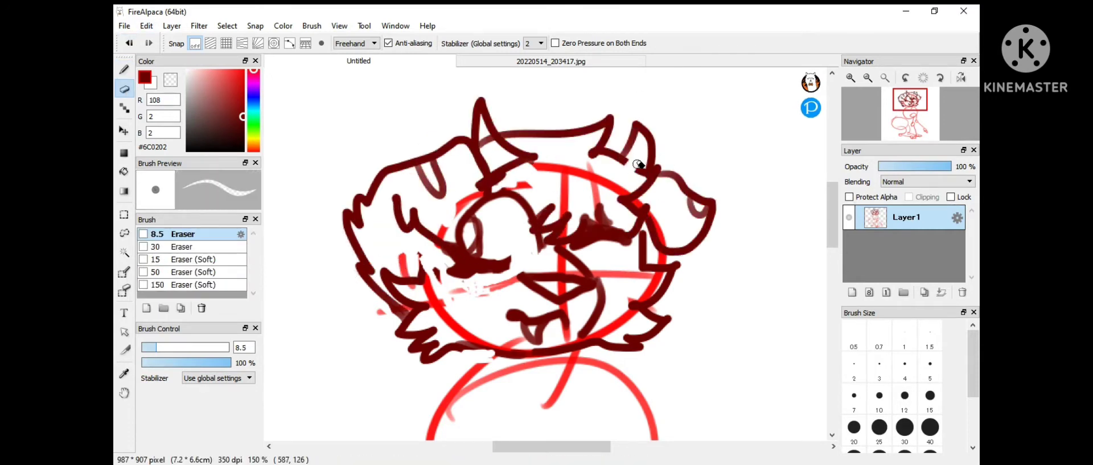
key("b")
key("e")
key("b")
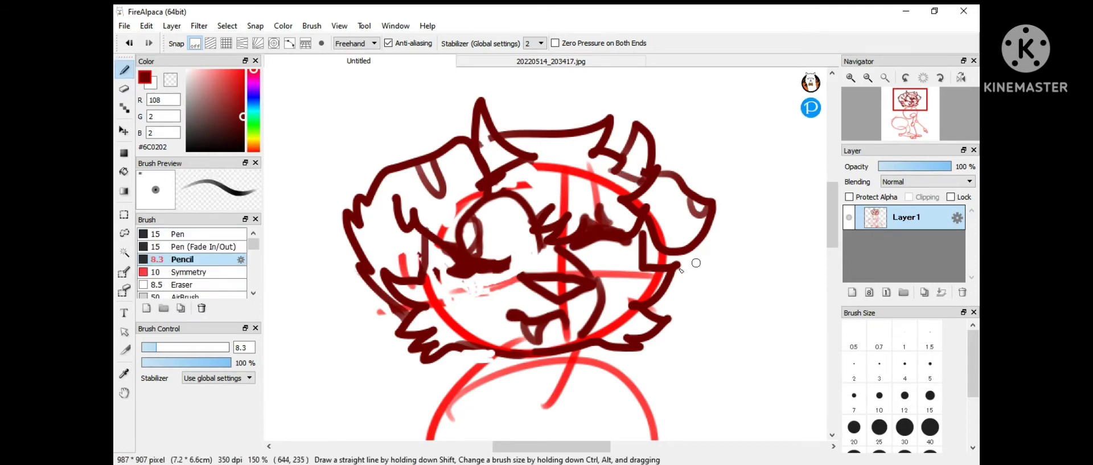
Outline the neck and upper chest, closing them with a diagonal line across the chest circle.
scroll(696, 262, "down", 3)
mouse_move(632, 197)
left_mouse_down()
mouse_move(661, 245)
mouse_move(471, 274)
left_mouse_up()
left_click_drag(484, 194, 472, 258)
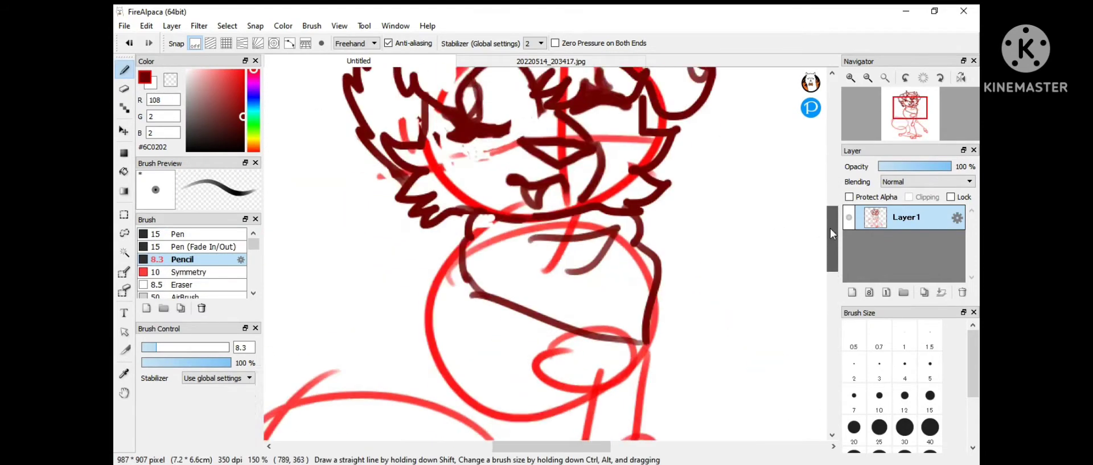
Draw the chest fur and the near foreleg down to a toed paw, with a furry rear edge.
scroll(700, 167, "down", 4)
left_click_drag(652, 71, 621, 194)
left_click_drag(603, 256, 672, 398)
scroll(672, 211, "down", 4)
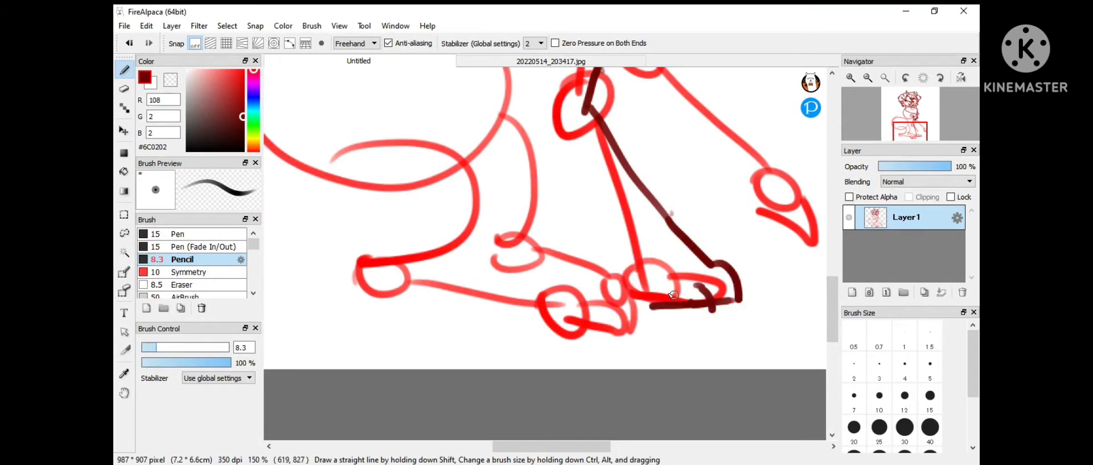
left_click_drag(647, 293, 594, 211)
key("ctrl+z")
key("ctrl+minus")
Draw the raised far foreleg along its guide, ending in a paw with visible pads.
scroll(692, 106, "up", 3)
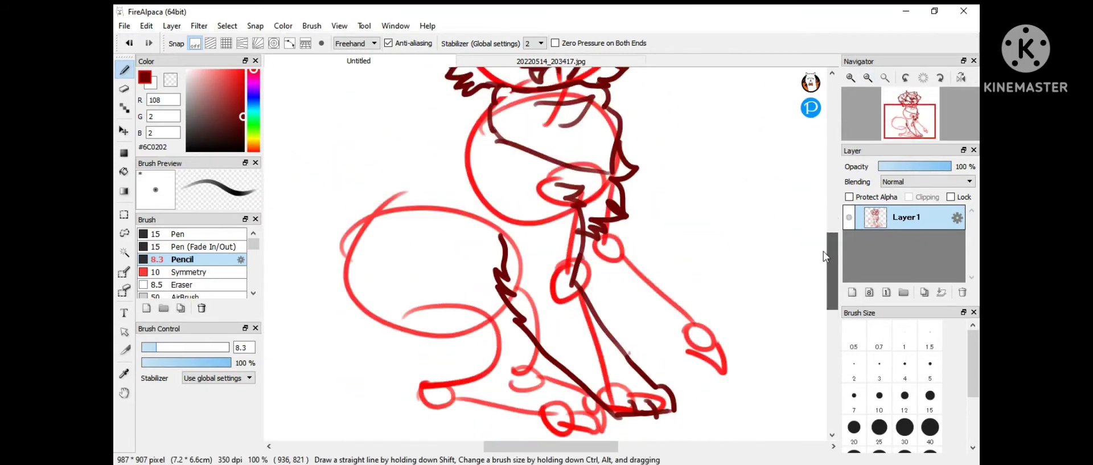
key("ctrl+plus")
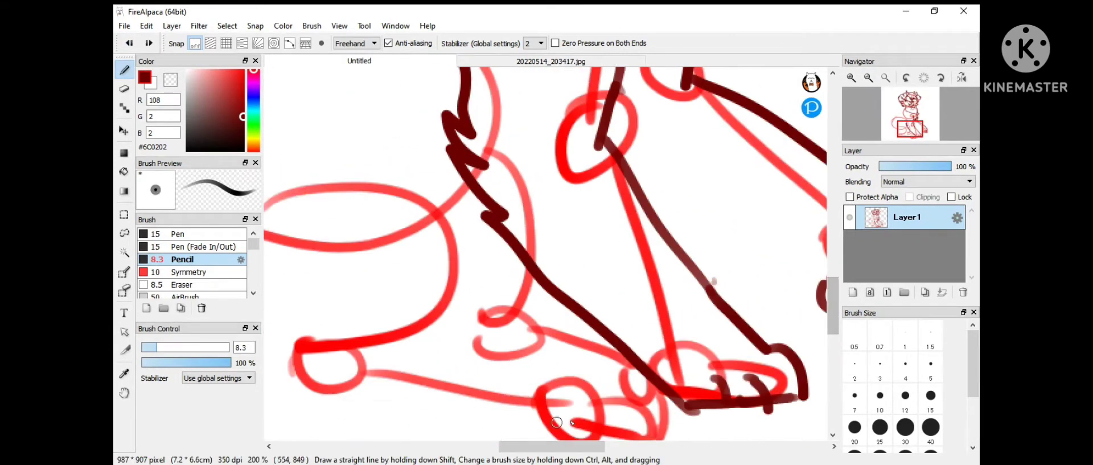
left_click_drag(533, 305, 393, 205)
key("ctrl+0")
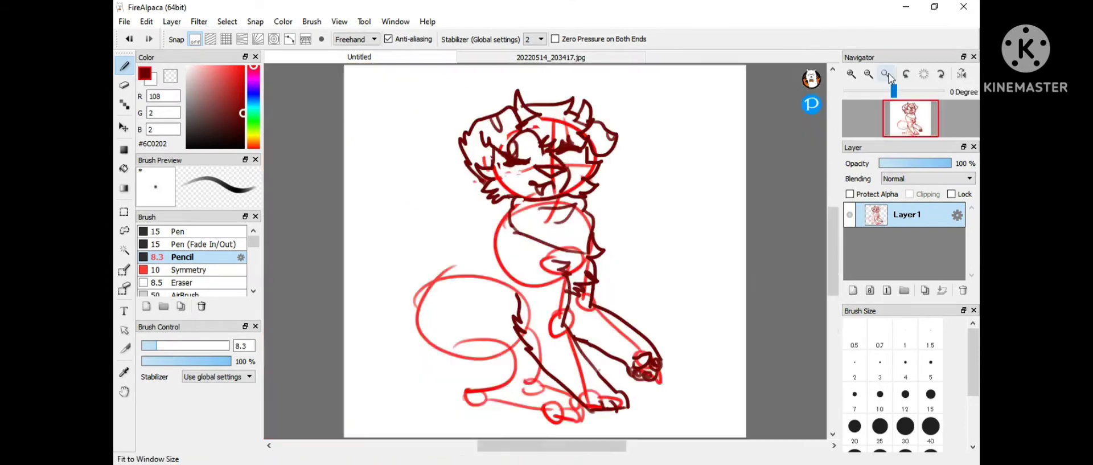
Try a back outline down to the hip, and erase the hind leg guides below the hip circle.
left_click_drag(508, 215, 428, 318)
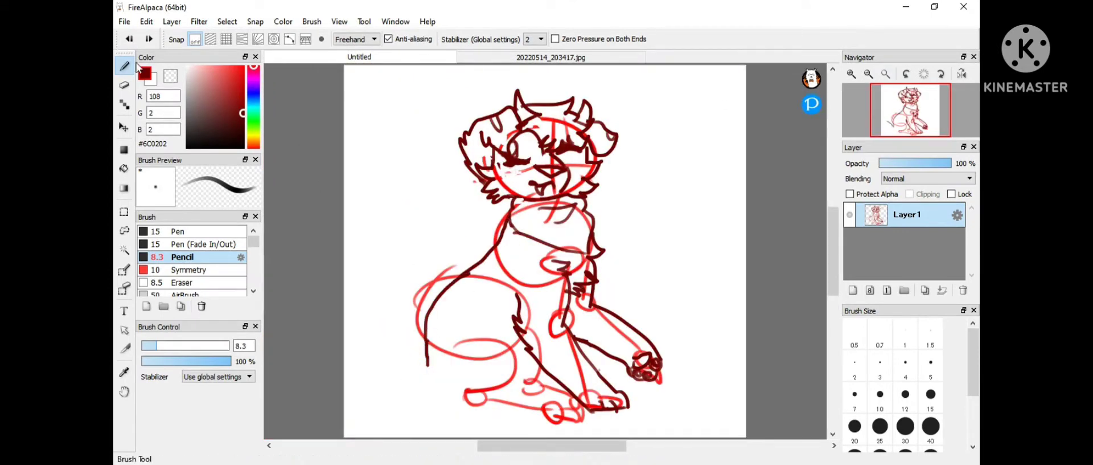
key("e")
mouse_move(524, 405)
left_mouse_down()
mouse_move(570, 412)
mouse_move(530, 409)
left_mouse_up()
key("ctrl+plus")
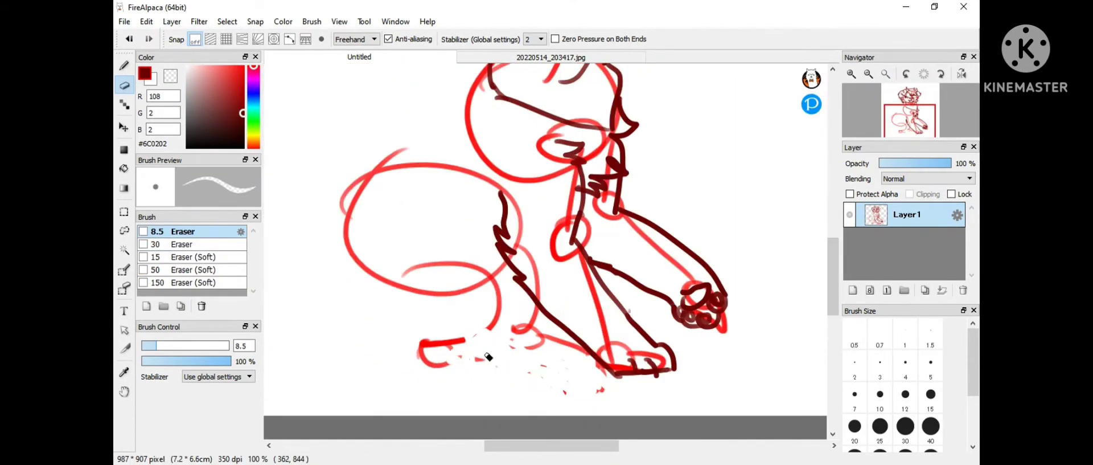
Sketch hind leg guides and a back line from the neck to the hip with the pencil in bright red (#FF0000).
key("b")
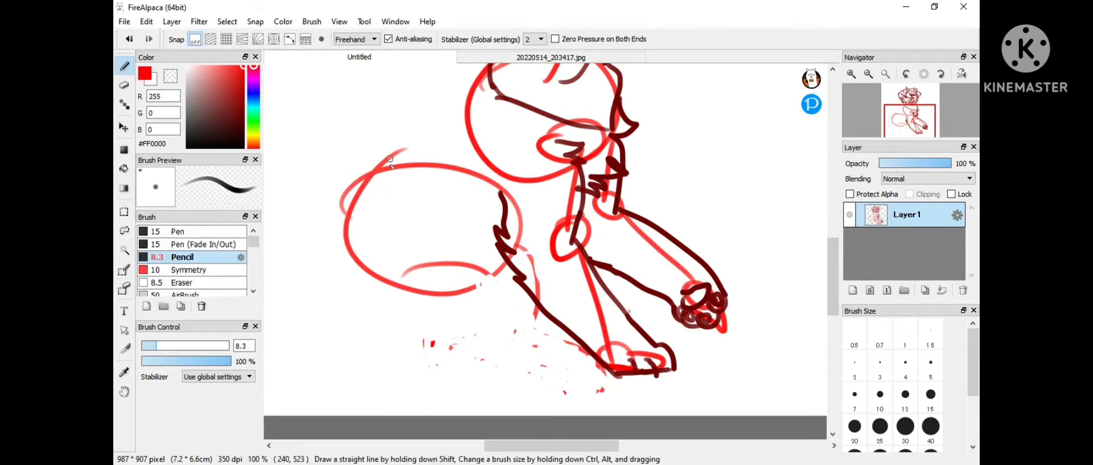
left_click_drag(380, 228, 356, 341)
left_click_drag(307, 293, 282, 256)
key("ctrl+z")
key("ctrl+z")
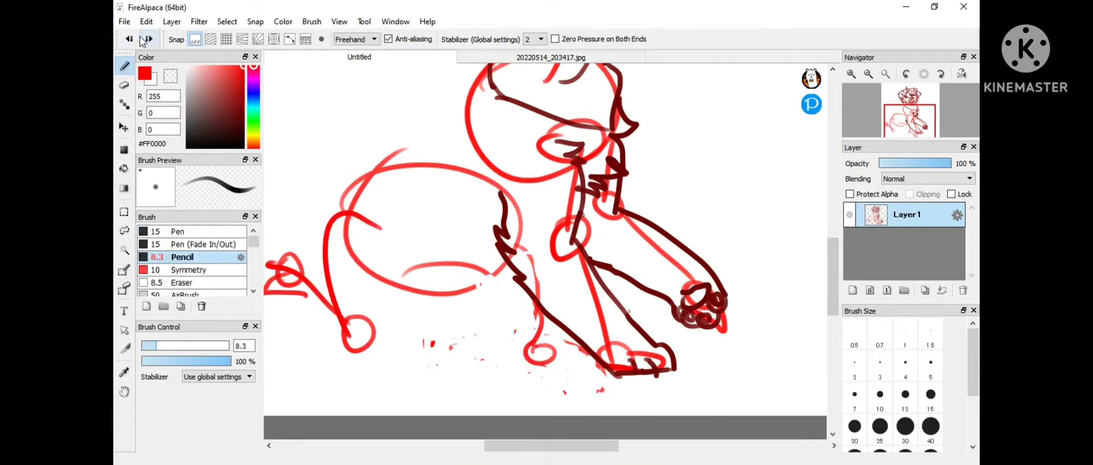
left_click_drag(496, 83, 376, 222)
Try a forward-pointing lower hind leg, and erase the hind leg sketch along with part of the hip circle.
key("e")
mouse_move(267, 273)
left_mouse_down()
mouse_move(324, 302)
mouse_move(481, 282)
mouse_move(459, 290)
left_mouse_up()
key("b")
key("ctrl+z")
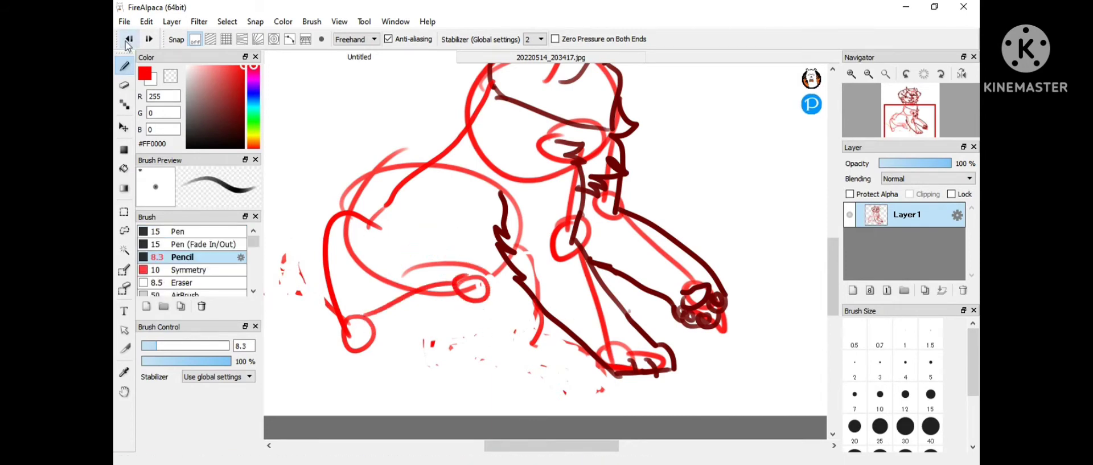
key("e")
key("b")
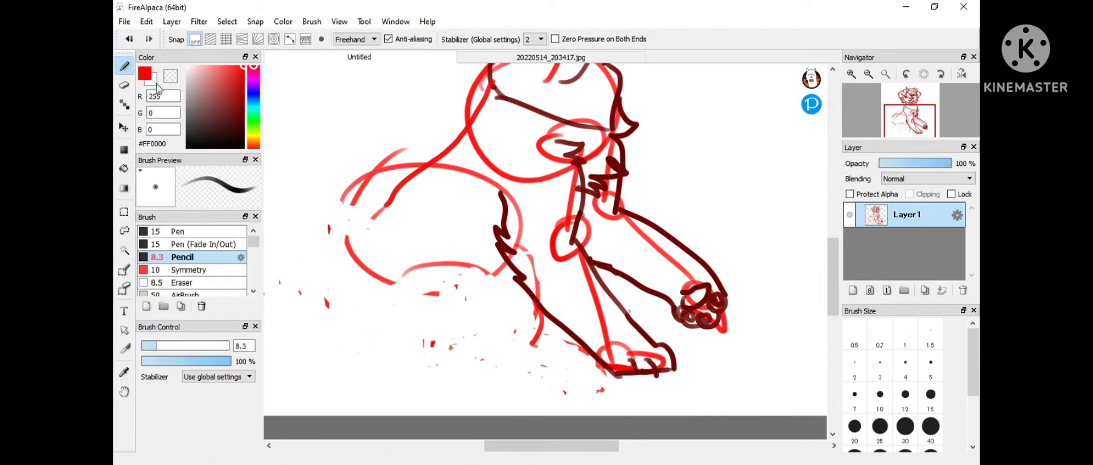
Sketch a folded hind leg with joints and a foot, and lasso it to enlarge and move it down and to the left.
left_click(341, 294)
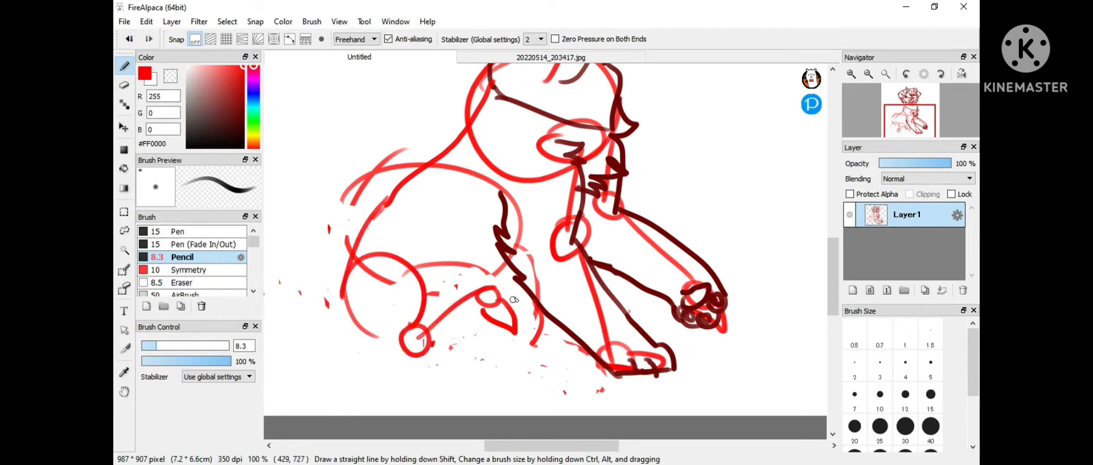
left_click(125, 231)
left_click_drag(527, 313, 319, 393)
key("ctrl+t")
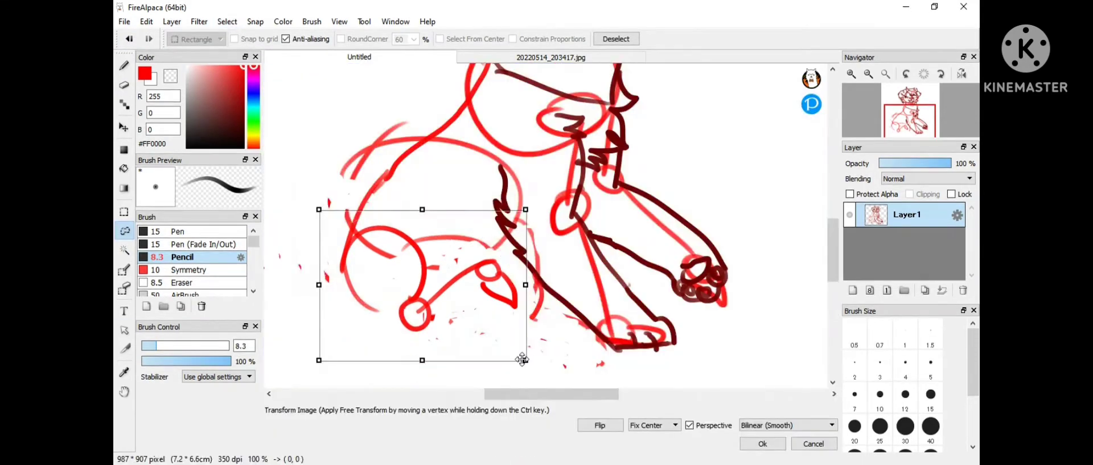
mouse_move(433, 267)
left_mouse_down()
mouse_move(416, 268)
mouse_move(393, 307)
left_mouse_up()
left_click(762, 443)
key("ctrl+d")
key("e")
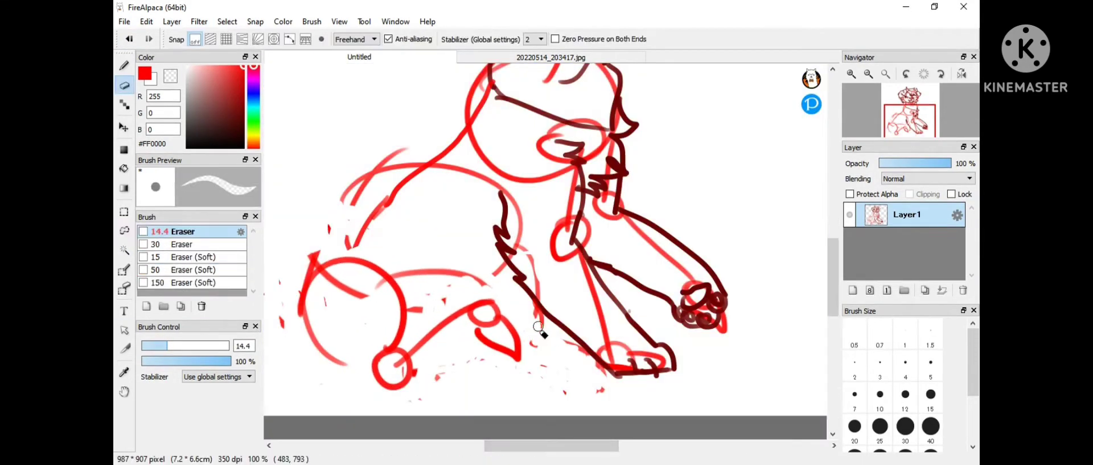
Lasso the folded hind leg sketch with its hip circle and move it slightly to the right.
key("b")
left_click(125, 231)
mouse_move(296, 239)
left_mouse_down()
mouse_move(455, 370)
mouse_move(302, 237)
left_mouse_up()
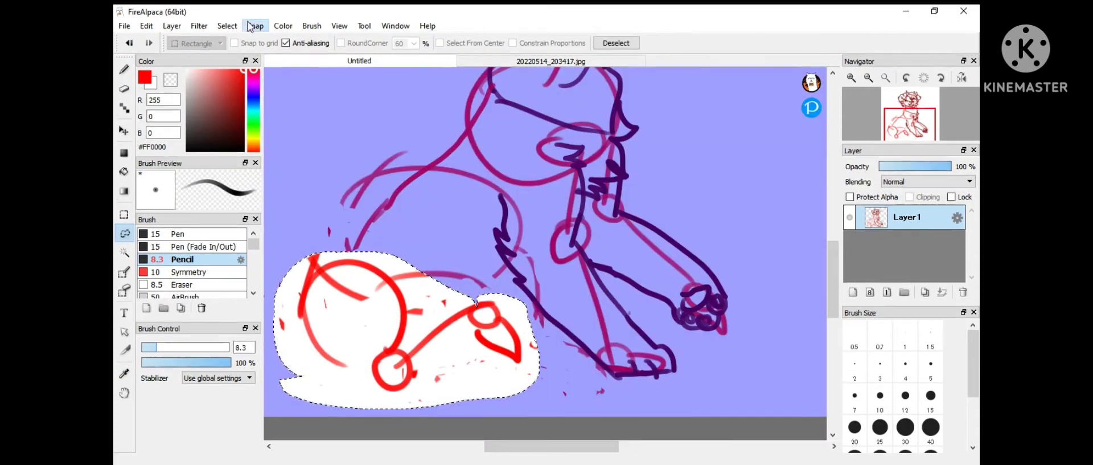
key("ctrl+t")
left_click_drag(480, 313, 496, 316)
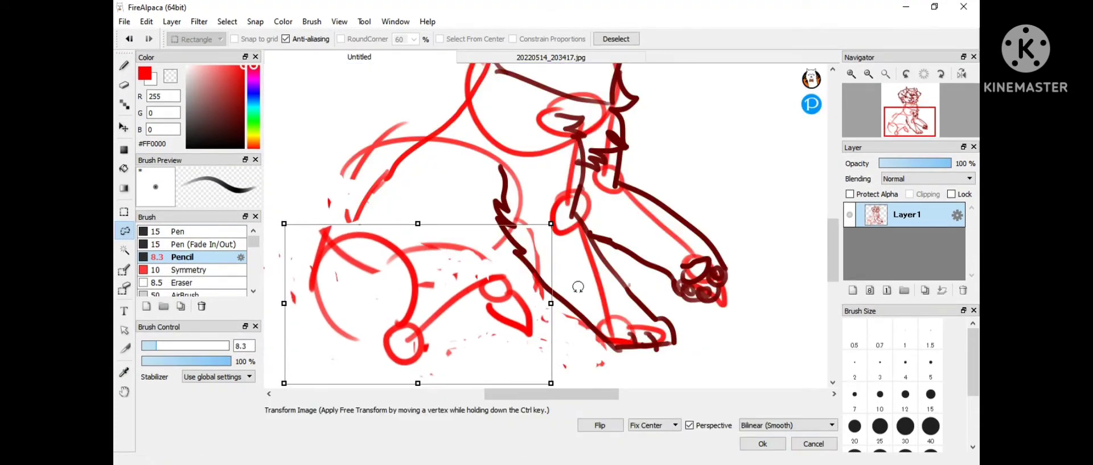
key("Return")
key("ctrl+d")
Erase the near foreleg's lower part and redraw it with a rounded paw in dark red (#760000), continuing the rear edge to the elbow fur.
key("e")
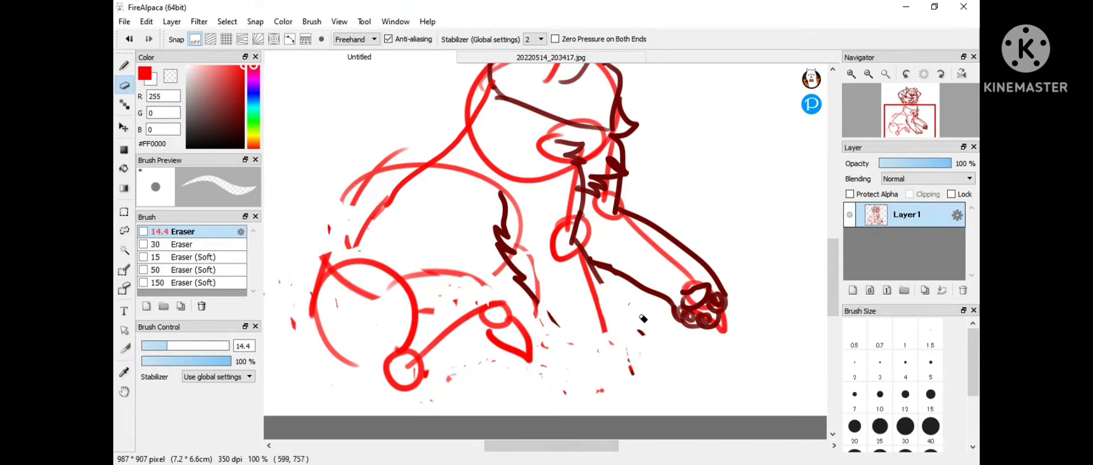
key("b")
left_click(577, 222, "alt")
left_click_drag(575, 228, 575, 254)
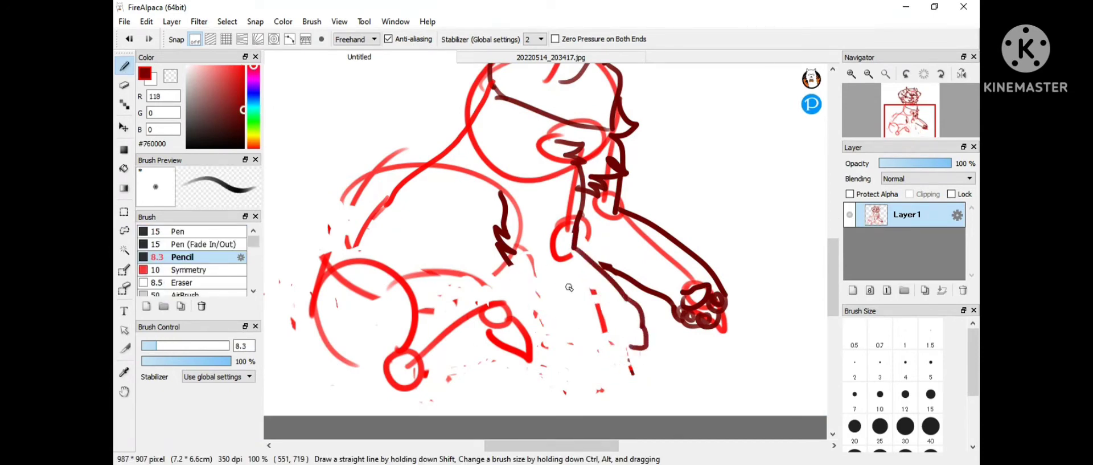
scroll(569, 287, "down", 2)
left_click_drag(627, 296, 581, 300)
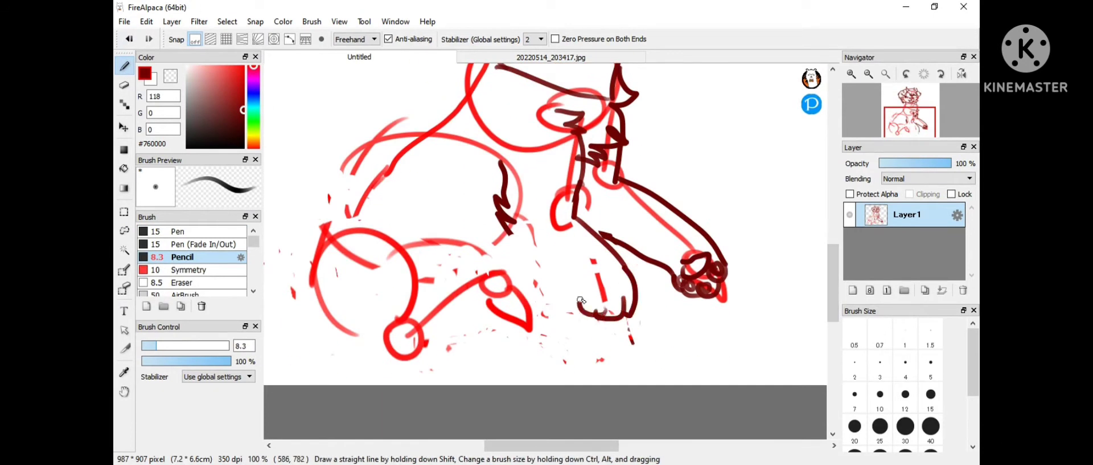
left_click_drag(519, 244, 584, 302)
left_click(129, 39)
left_click_drag(501, 231, 582, 301)
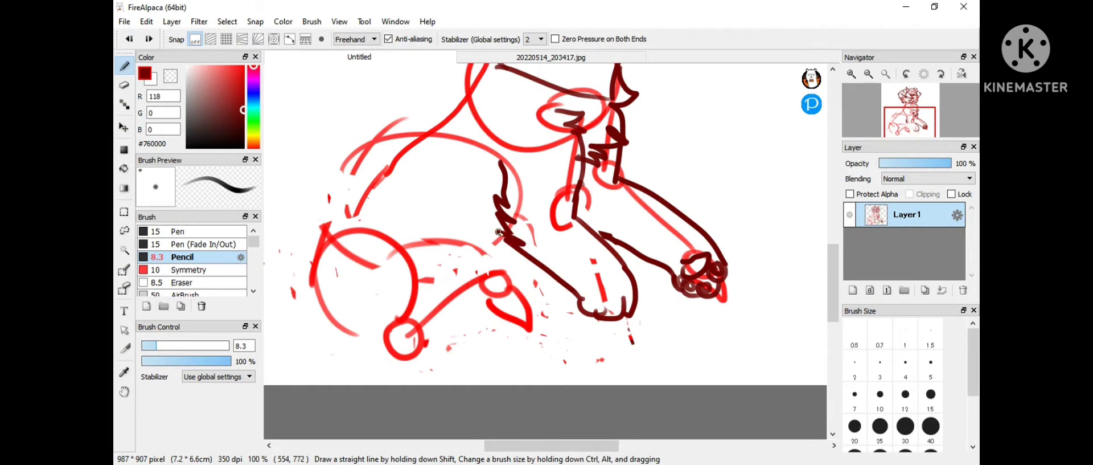
Lasso the lower chest and near foreleg and move the selection slightly down.
left_click(126, 230)
left_click_drag(539, 99, 587, 126)
left_click_drag(529, 274, 561, 268)
key("ctrl+t")
key("Return")
left_click(124, 65)
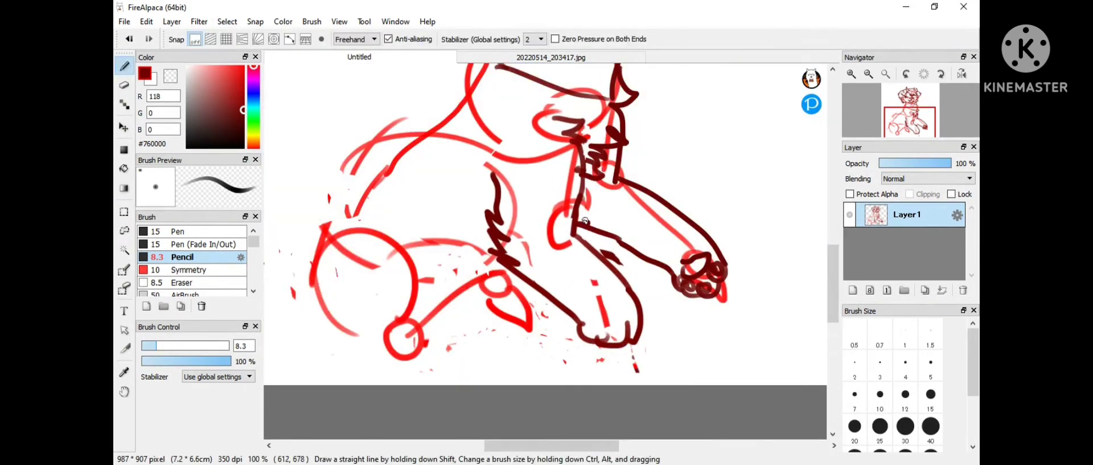
Outline the folded hind leg, paws and furry back in dark red, erasing the straight back line and overlapping guides.
scroll(398, 311, "down", 2)
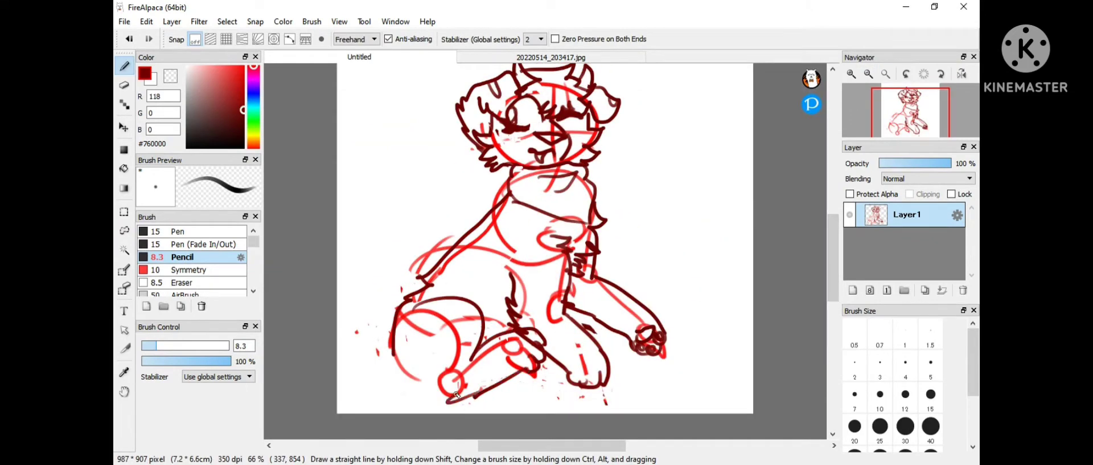
key("e")
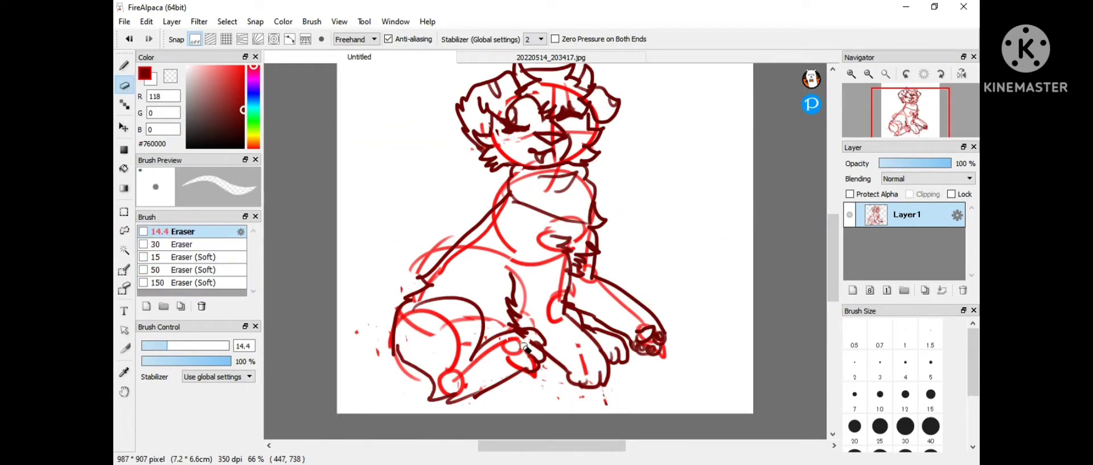
key("b")
key("e")
key("b")
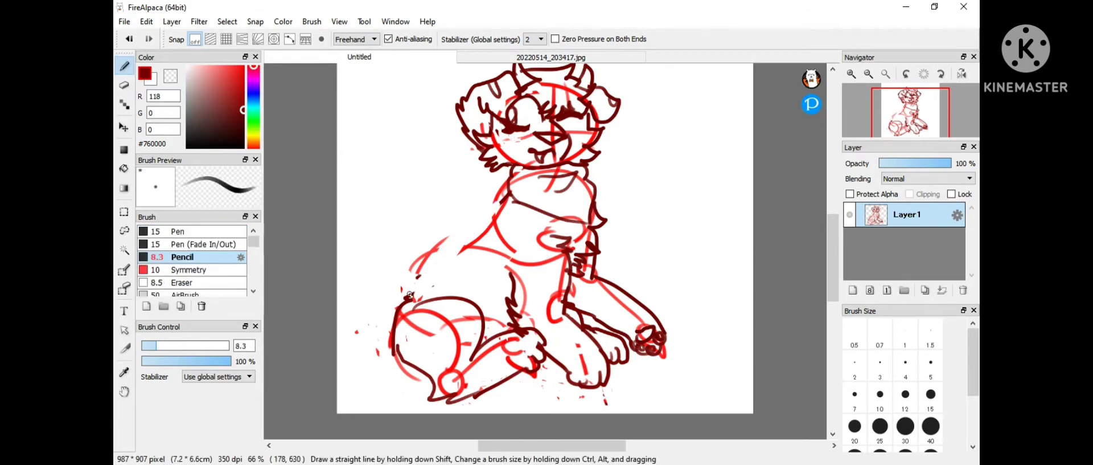
left_click(850, 75)
left_click_drag(833, 228, 830, 308)
left_click(868, 75)
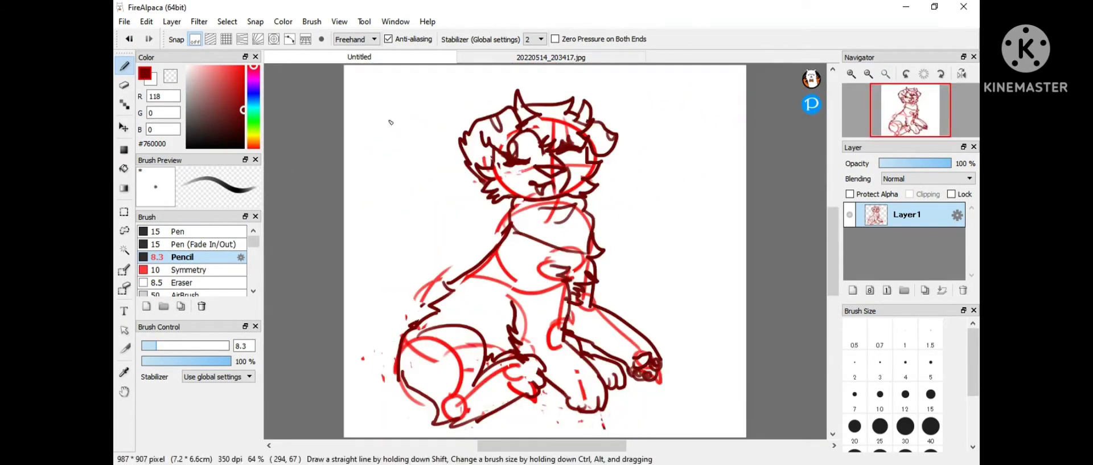
Lasso the whole head and enlarge it slightly with a transform.
left_click(125, 231)
left_click_drag(478, 210, 478, 93)
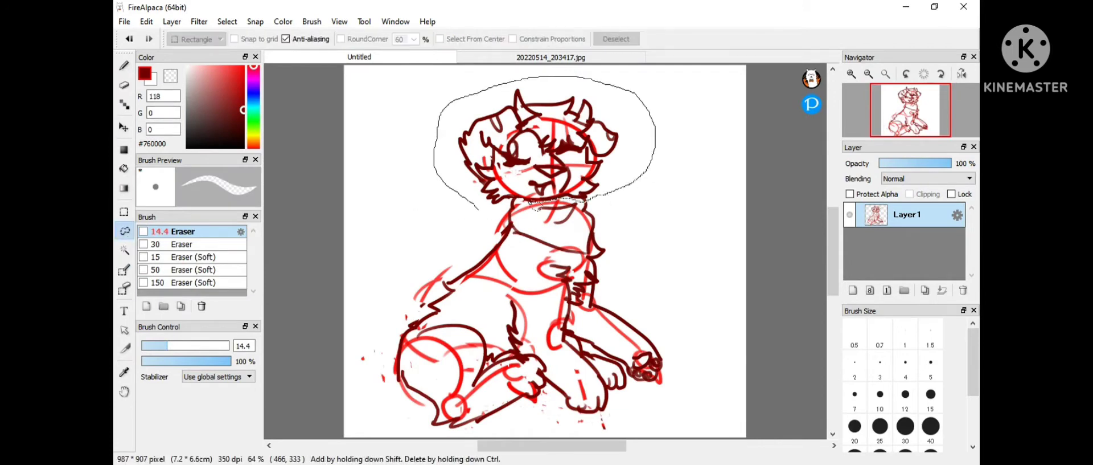
left_click_drag(529, 201, 479, 209)
key("ctrl+t")
left_click_drag(671, 196, 666, 189)
key("Return")
key("ctrl+d")
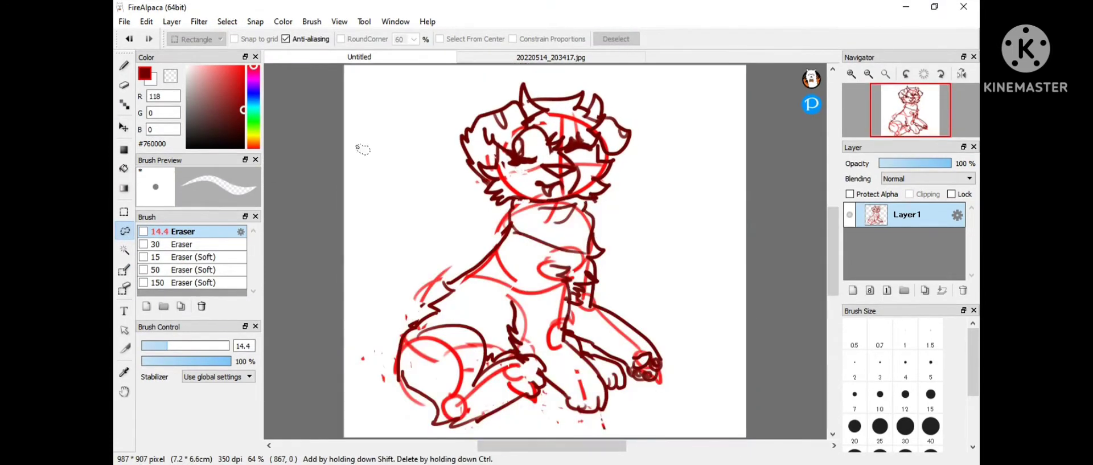
Try thin curved tail outlines rising from behind the hip, and undo them.
left_click(125, 66)
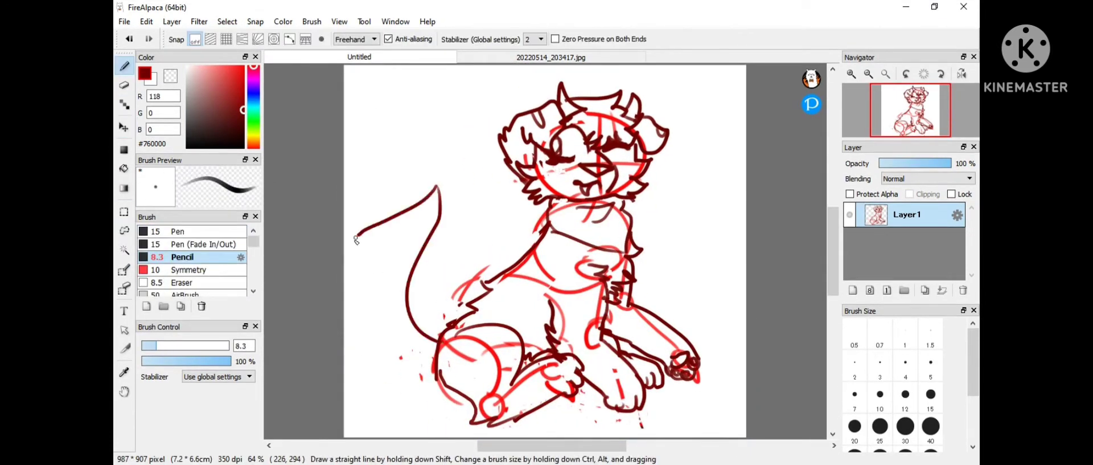
key("ctrl+z")
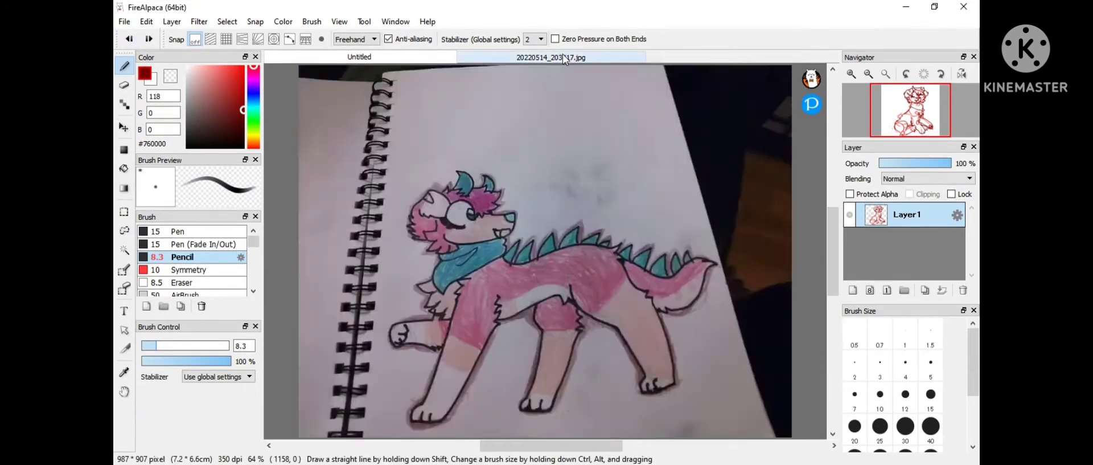
left_click_drag(426, 198, 406, 336)
left_click_drag(388, 192, 387, 345)
key("ctrl+z")
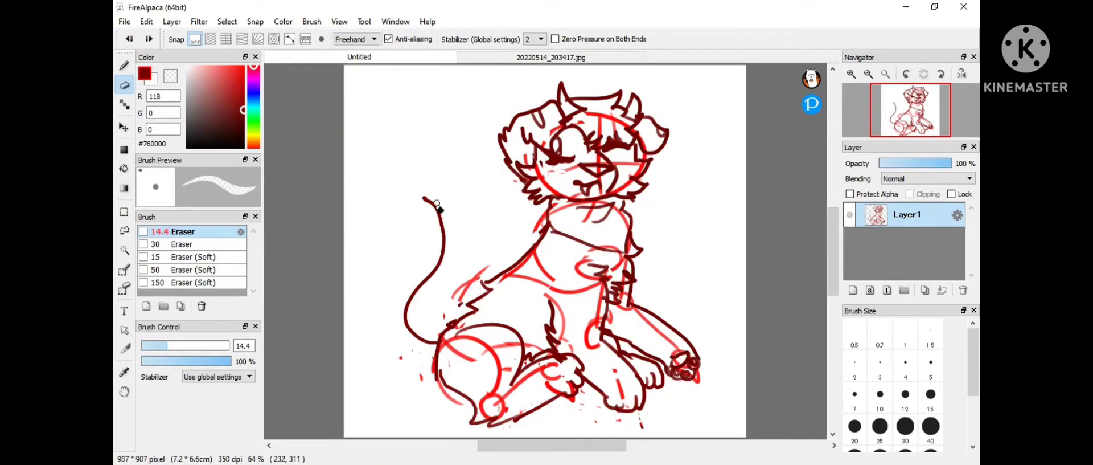
key("ctrl+z")
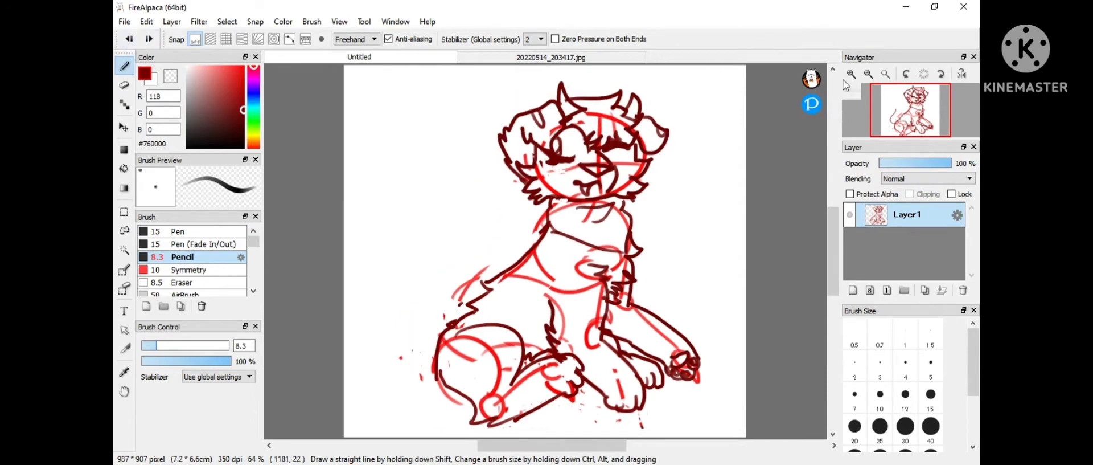
Draw a bushy upright tail with a jagged fur edge, and add spikes along the back and tail in dark red.
left_click_drag(366, 233, 447, 327)
left_click_drag(353, 330, 440, 385)
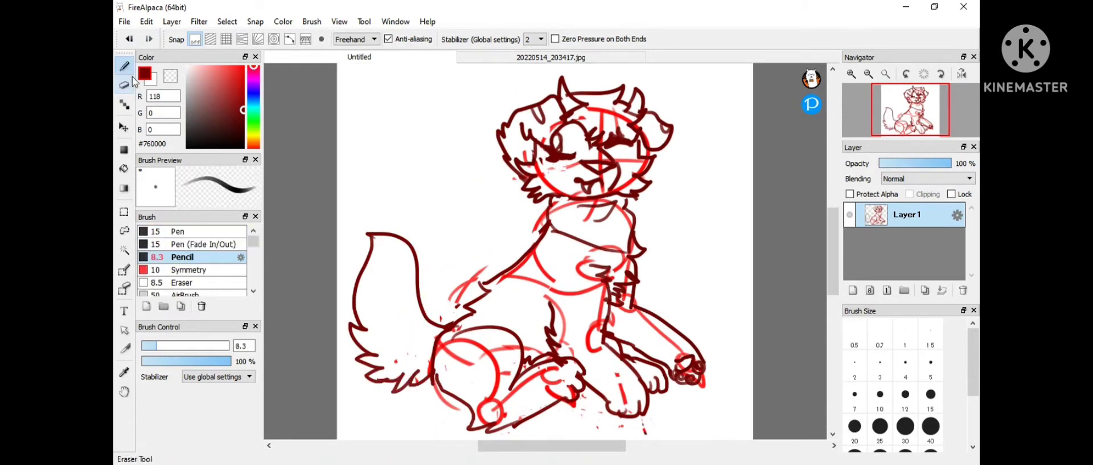
left_click_drag(506, 218, 546, 227)
left_click_drag(504, 235, 533, 246)
key("ctrl+z")
left_click_drag(450, 321, 435, 313)
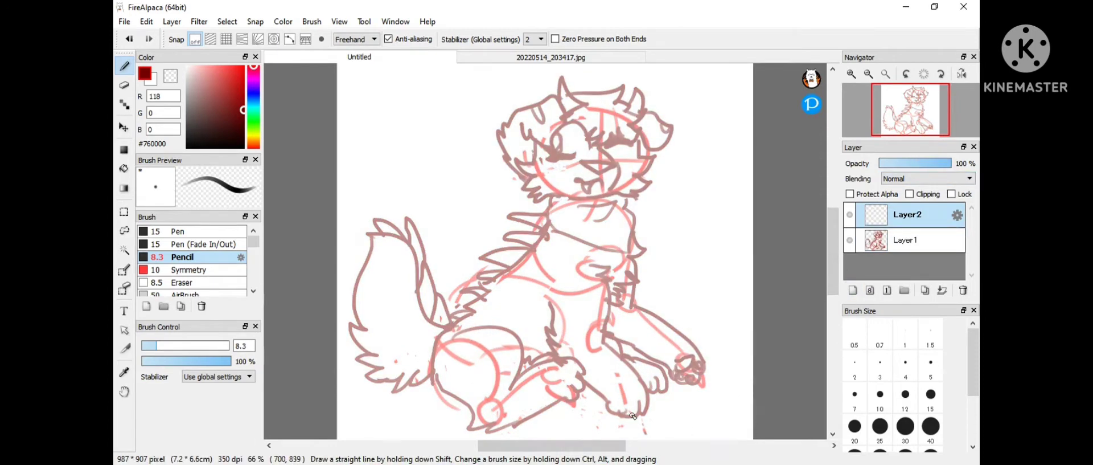
Set the Pen brush to width 7.3 in black, and try a few outline strokes on Layer2, undoing them.
left_click(170, 230)
left_click(162, 346)
left_click_drag(162, 345, 153, 346)
left_click_drag(487, 150, 449, 216)
key("ctrl+z")
left_click_drag(432, 157, 439, 217)
key("ctrl+z")
Ink the open eye with its lashes and pupil and the thick closed eye in black on Layer2, undoing misplaced strokes.
scroll(552, 171, "up", 3)
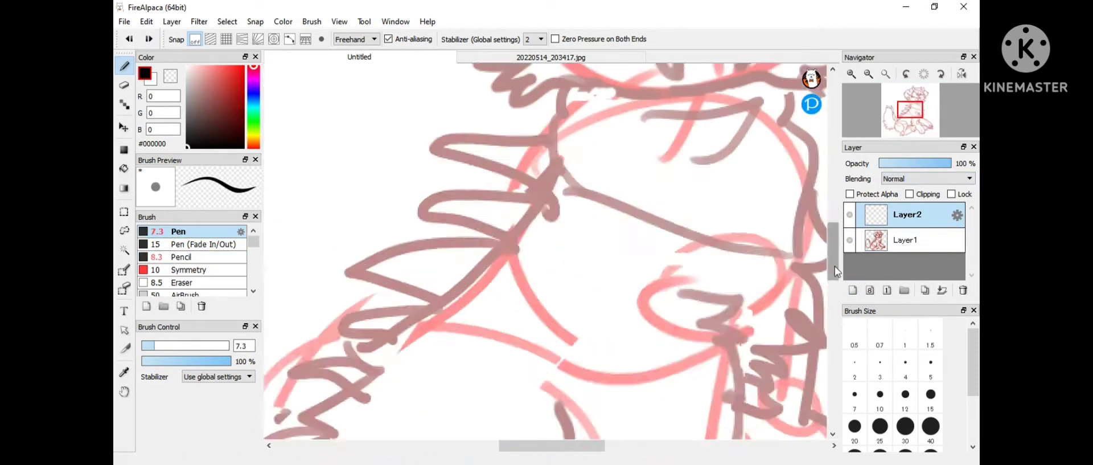
left_click_drag(685, 227, 639, 264)
key("ctrl+z")
left_click_drag(661, 165, 663, 257)
key("ctrl+z")
mouse_move(680, 228)
left_mouse_down()
mouse_move(645, 269)
mouse_move(598, 217)
mouse_move(571, 246)
mouse_move(401, 259)
left_mouse_up()
key("e")
key("b")
key("ctrl+z")
left_click_drag(572, 259, 588, 239)
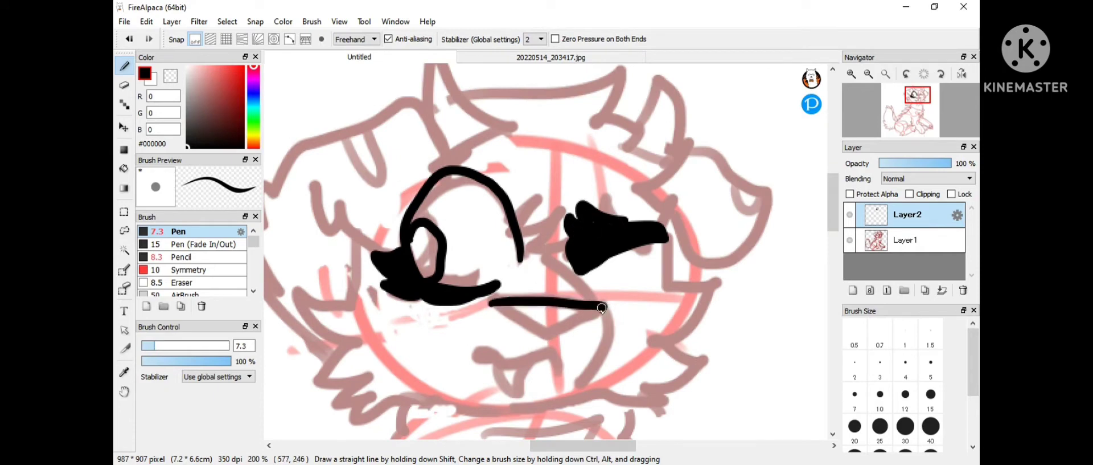
Ink the pointed snout, its bridge and the small open mouth in black.
left_click_drag(602, 308, 491, 312)
left_click_drag(543, 256, 587, 376)
left_click_drag(493, 360, 533, 366)
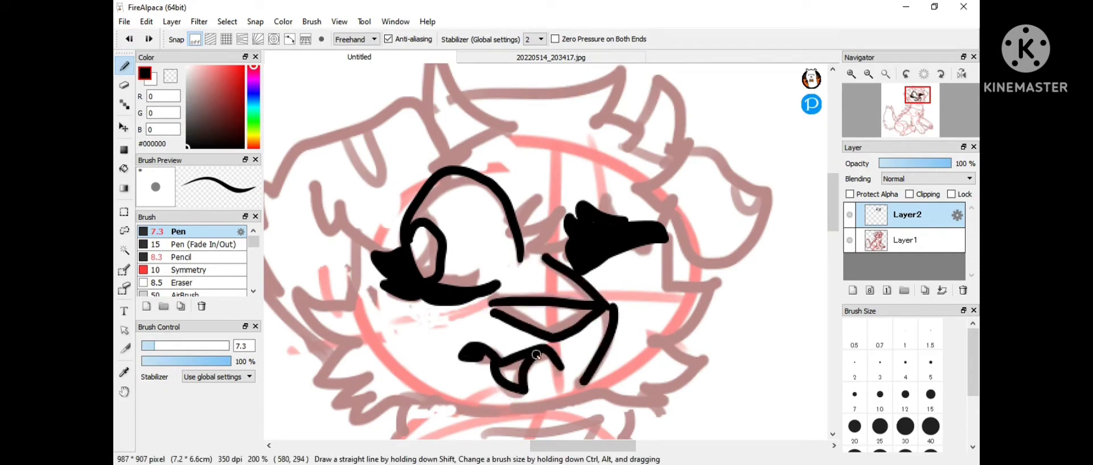
Ink the jagged cheek fur on both sides and the jawline in black, trimming overshooting tips with the eraser.
mouse_move(359, 239)
left_mouse_down()
mouse_move(327, 341)
mouse_move(427, 395)
left_mouse_up()
mouse_move(655, 228)
left_mouse_down()
mouse_move(666, 251)
mouse_move(592, 401)
mouse_move(432, 416)
left_mouse_up()
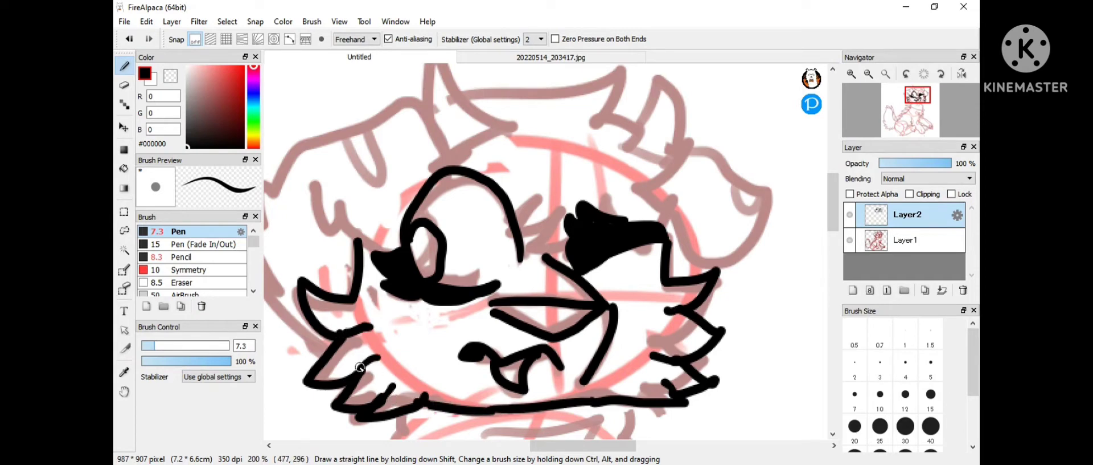
key("e")
mouse_move(382, 356)
left_mouse_down()
mouse_move(353, 373)
mouse_move(388, 353)
left_mouse_up()
key("b")
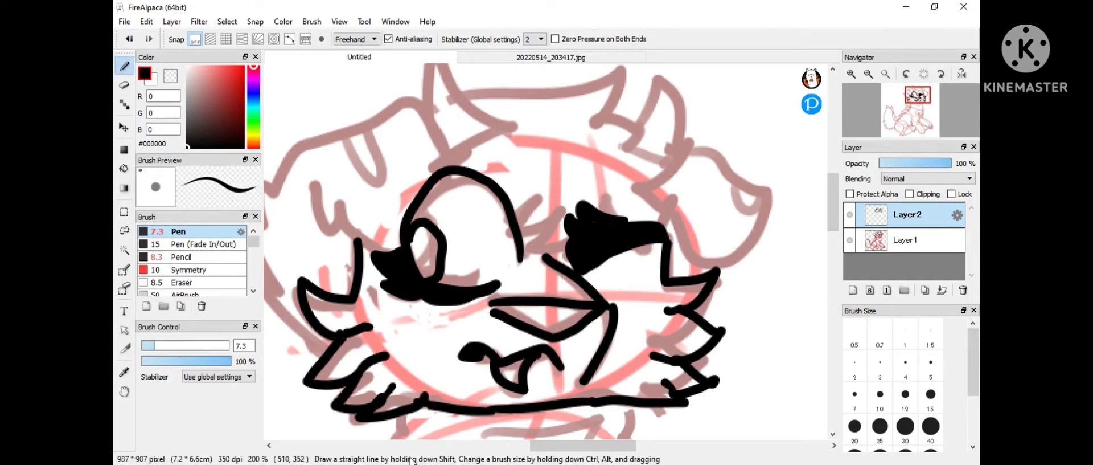
left_click(125, 86)
key("b")
left_click(125, 84)
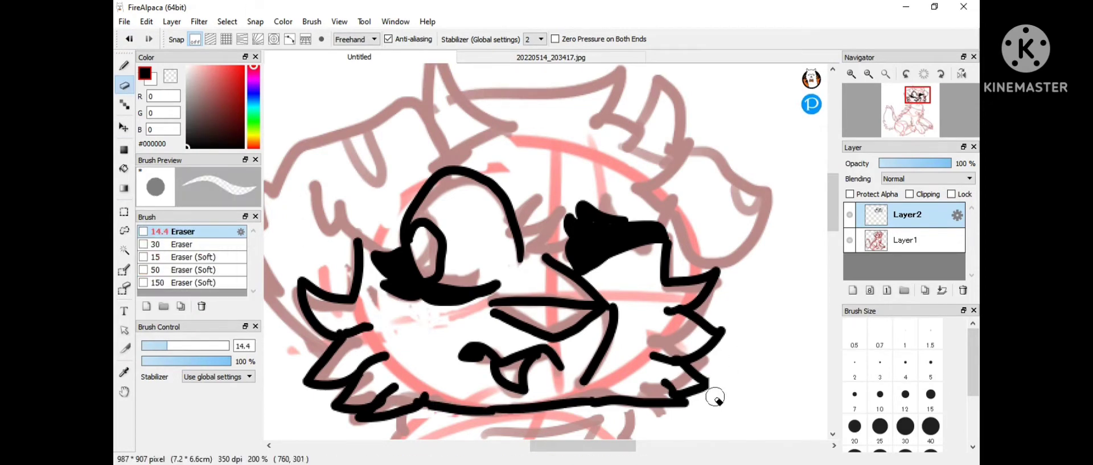
Ink the outer contour and jagged tip of the large floppy ear in black, undoing the misplaced lower edge.
key("b")
scroll(545, 250, "left", 3)
left_click_drag(341, 239, 422, 322)
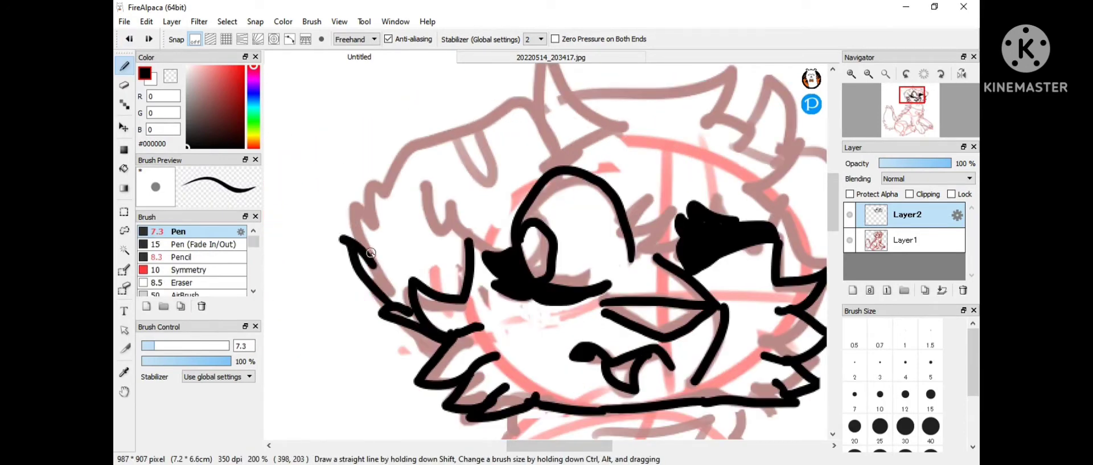
left_click_drag(359, 254, 554, 181)
left_click_drag(414, 202, 506, 240)
left_click(129, 38)
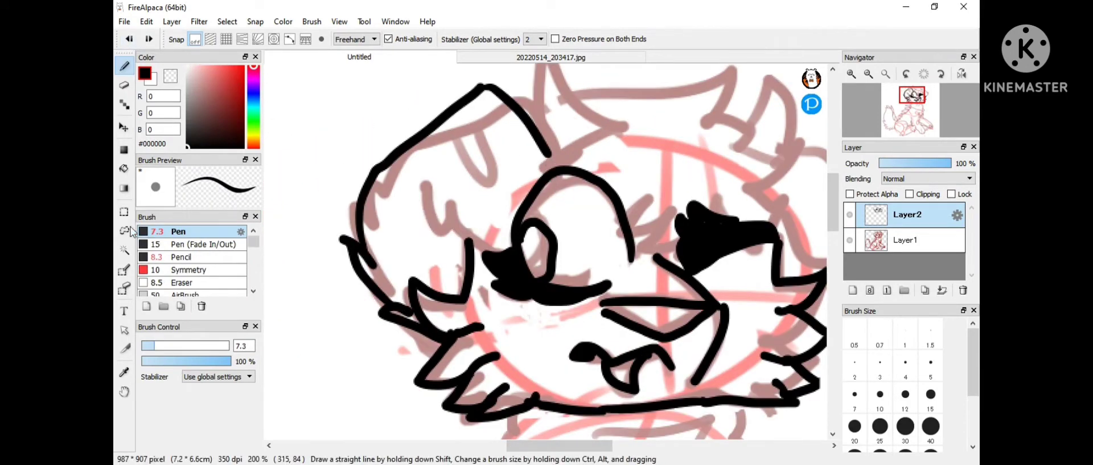
Lasso the open eye and shift it slightly toward the snout, and ink the large ear's lower edge and inner markings.
key("l")
left_click_drag(509, 315, 535, 169)
key("ctrl+t")
mouse_move(570, 227)
left_mouse_down()
mouse_move(584, 228)
mouse_move(411, 220)
left_mouse_up()
key("Return")
key("b")
key("e")
key("b")
Ink the near horn and the hair along the top of the head in black, erasing the overshooting hair tips.
scroll(666, 197, "up", 3)
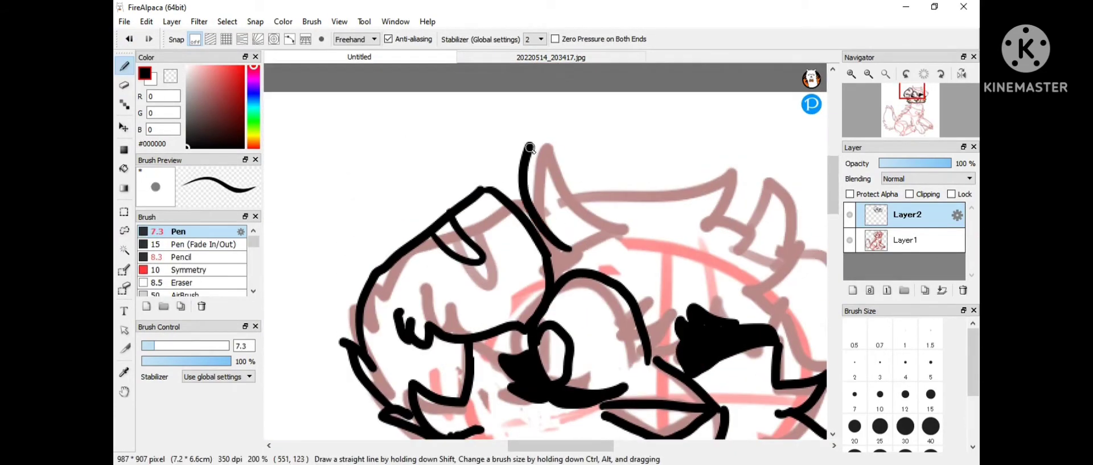
left_click_drag(527, 188, 569, 247)
left_click_drag(584, 188, 706, 234)
left_click_drag(757, 194, 766, 294)
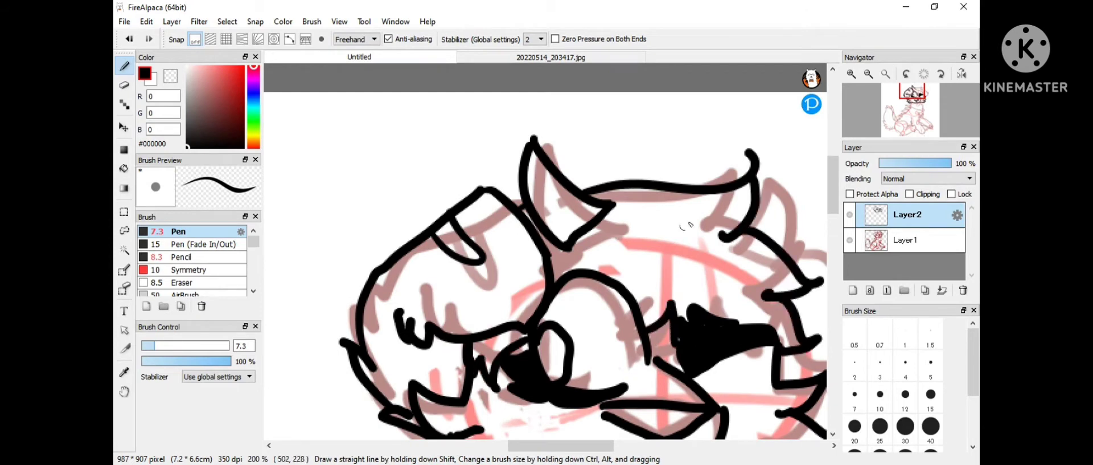
key("e")
left_click_drag(750, 155, 767, 152)
key("b")
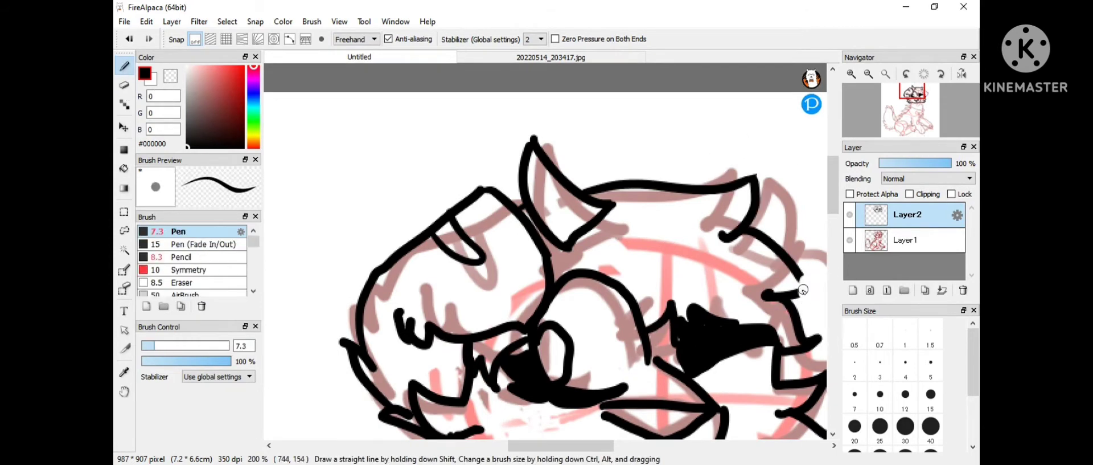
Ink the far horn behind the hair tuft in black, undoing misplaced strokes.
left_click_drag(777, 181, 806, 267)
key("ctrl+z")
scroll(777, 181, "down", 3)
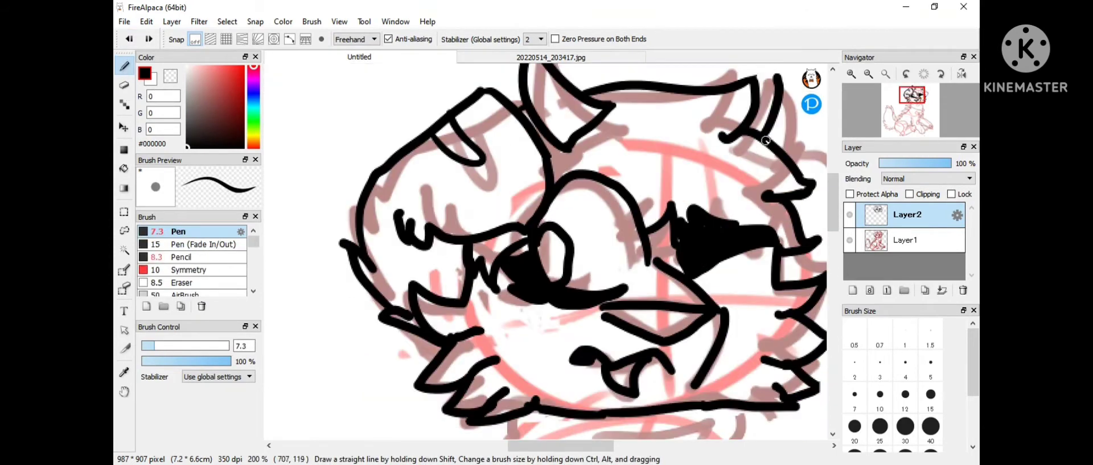
left_click_drag(765, 105, 740, 173)
key("ctrl+z")
key("ctrl+z")
Ink the folded far ear and its inner fold in black.
scroll(760, 80, "right", 3)
left_click_drag(763, 145, 647, 273)
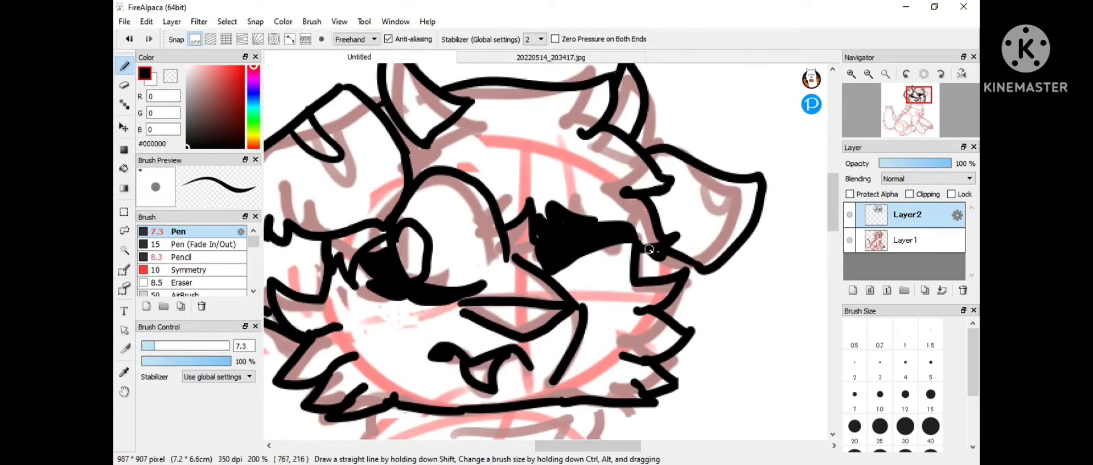
left_click_drag(723, 176, 712, 225)
Ink the neck scarf's outline and folds below the jaw in black.
left_click_drag(833, 202, 833, 237)
left_click_drag(618, 180, 615, 277)
left_click_drag(636, 247, 370, 272)
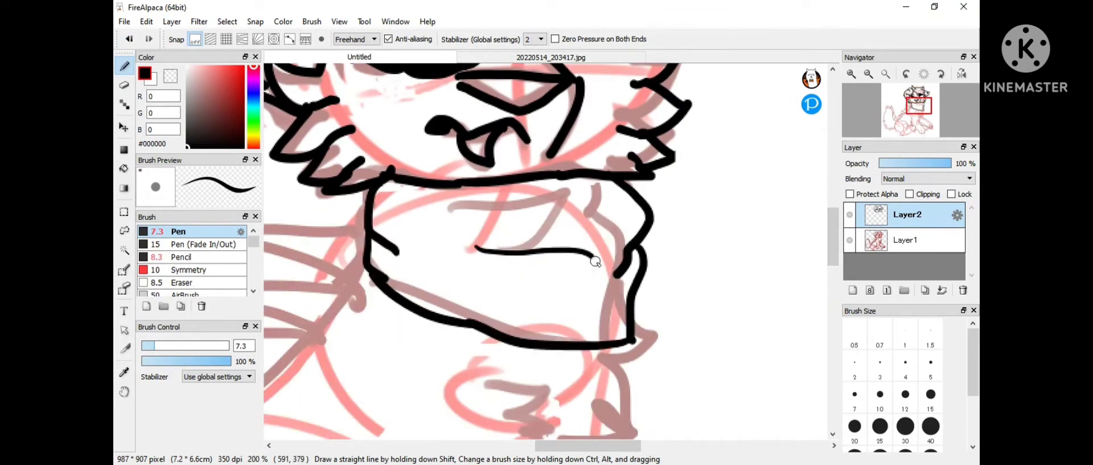
Ink the jagged chest fur and the upper part of the near foreleg in black.
scroll(825, 219, "down", 6)
mouse_move(634, 118)
left_mouse_down()
mouse_move(649, 276)
mouse_move(541, 292)
left_mouse_up()
mouse_move(454, 167)
left_mouse_down()
mouse_move(529, 153)
mouse_move(515, 333)
left_mouse_up()
Ink the near foreleg's front edge and rounded toes in black, undoing and redrawing the misplaced paw strokes.
scroll(516, 333, "down", 4)
left_click_drag(527, 168, 661, 350)
left_click_drag(661, 350, 663, 407)
left_click_drag(570, 387, 649, 410)
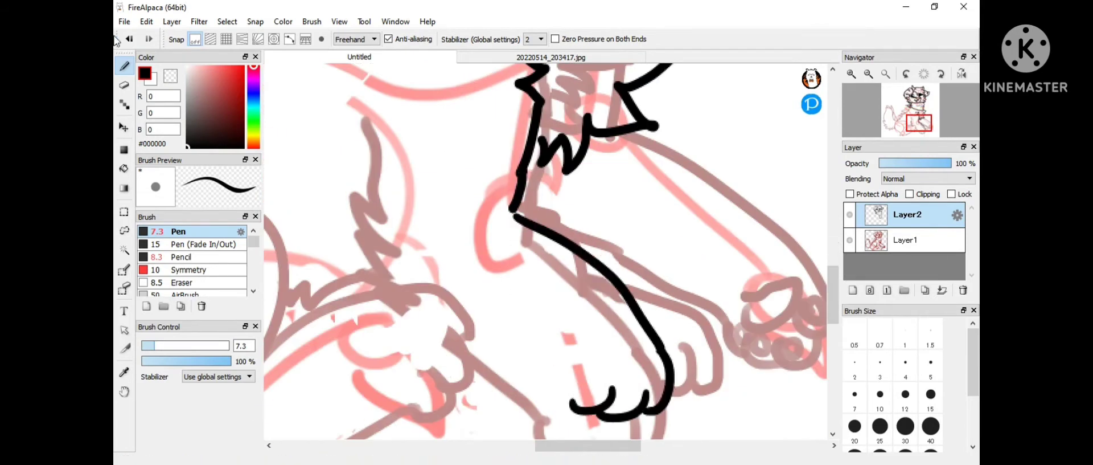
key("ctrl+z")
key("ctrl+z")
scroll(780, 270, "down", 3)
left_click_drag(661, 256, 659, 330)
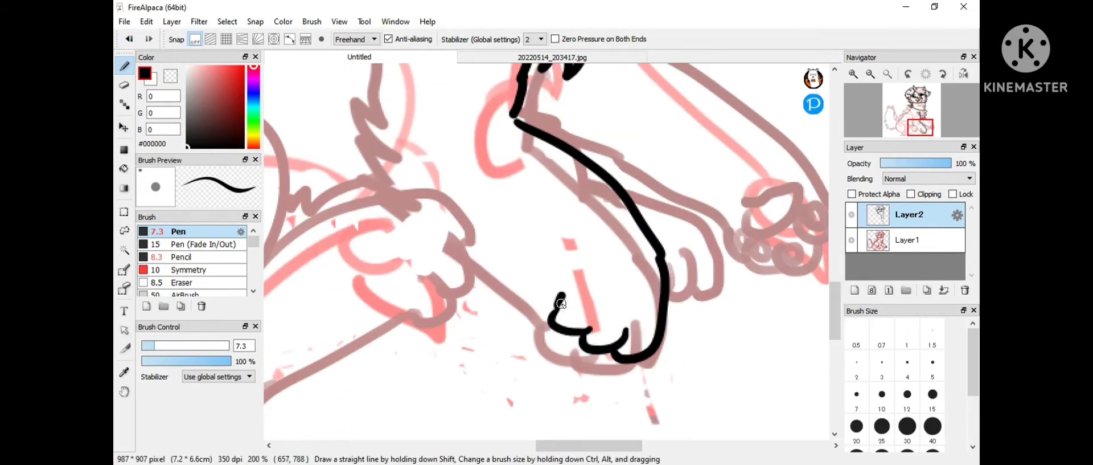
key("ctrl+z")
key("ctrl+z")
left_click_drag(661, 256, 666, 316)
left_click_drag(572, 278, 667, 316)
Ink the rear edge of the near foreleg down to the toes in black, erasing its excess upper end.
key("ctrl+minus")
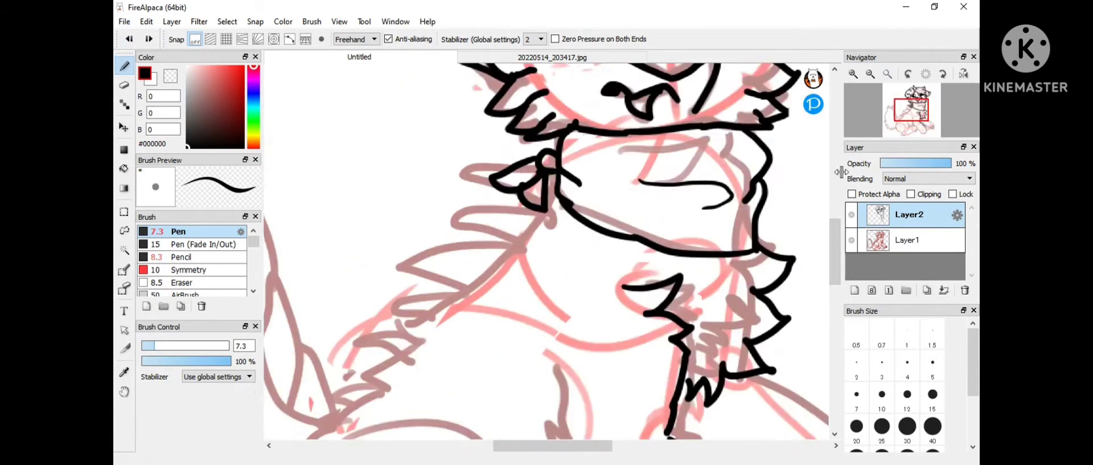
left_click_drag(777, 307, 762, 370)
mouse_move(696, 355)
left_mouse_down()
mouse_move(554, 419)
mouse_move(435, 406)
mouse_move(513, 342)
left_mouse_up()
key("e")
left_click_drag(564, 120, 576, 249)
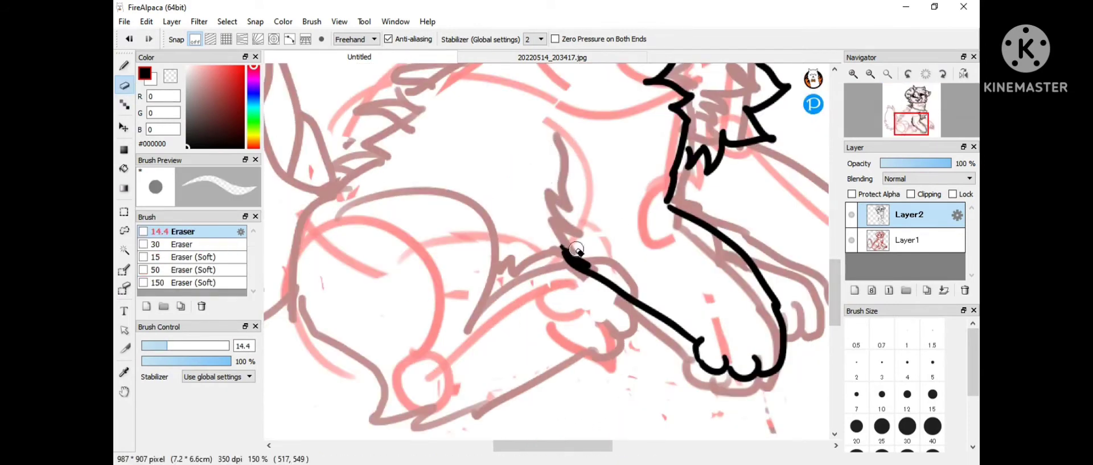
key("b")
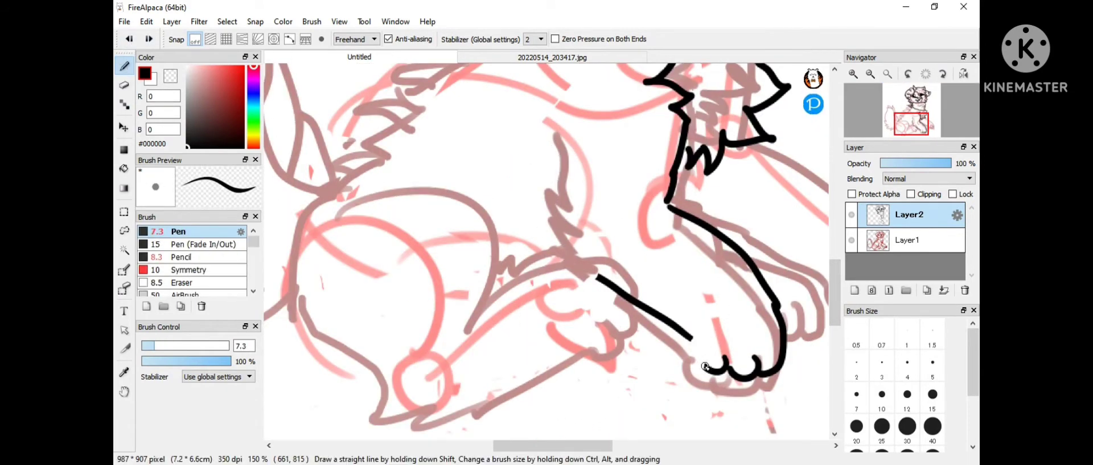
key("ctrl+z")
Ink the thigh's upper contour with its fur tufts and the hind paw's top edge and toes, erasing overlaps at the paw.
left_click_drag(335, 219, 506, 238)
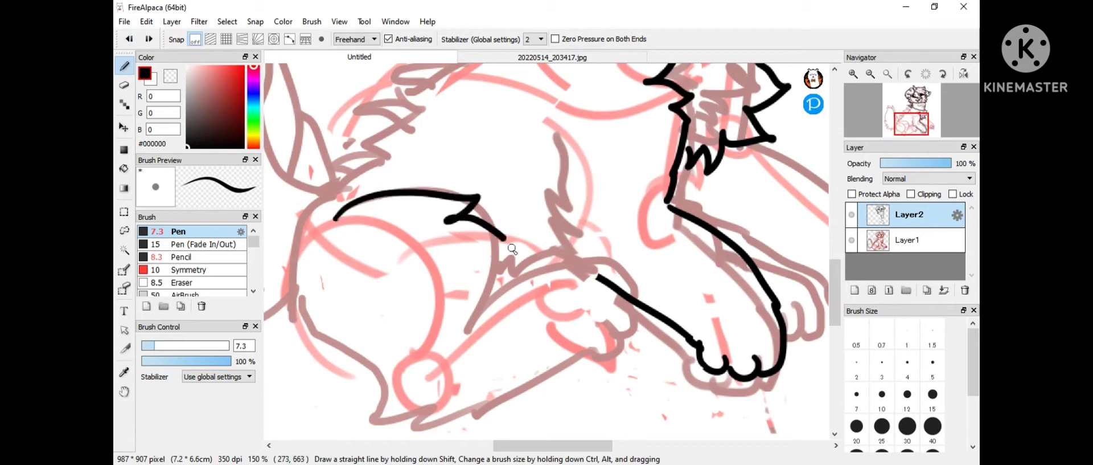
left_click(124, 43)
key("e")
left_click_drag(164, 345, 156, 346)
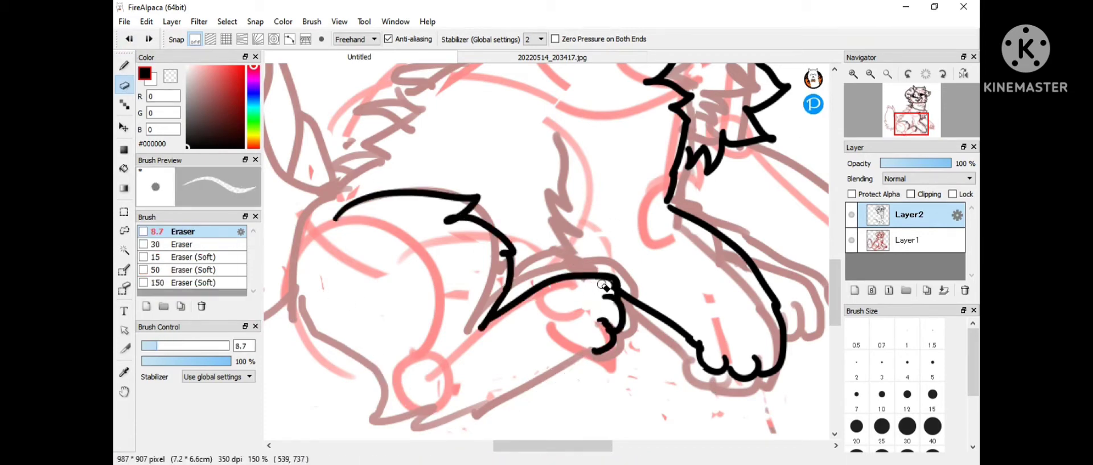
key("b")
Undo the misplaced belly stroke and ink the jagged belly fur above the hind paw in black.
left_click(129, 39)
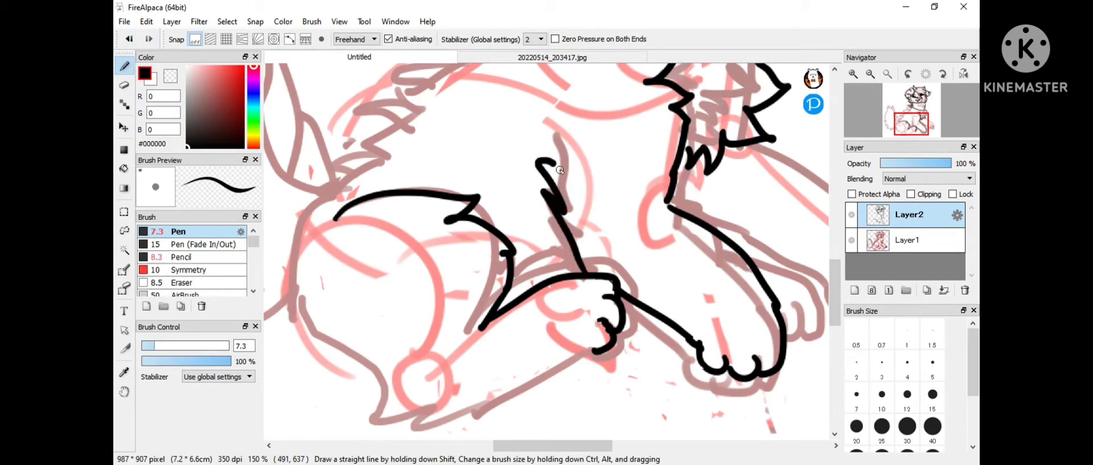
left_click_drag(562, 135, 560, 196)
key("e")
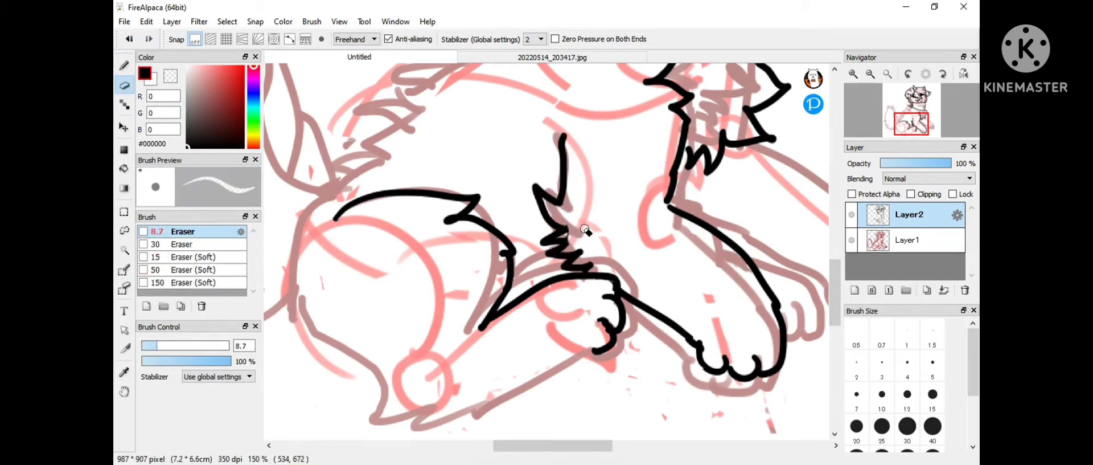
key("b")
Ink the haunch's rear curve, the underside of the hind leg and the tufted back line up to the scarf.
left_click_drag(586, 230, 711, 230)
mouse_move(735, 345)
left_mouse_down()
mouse_move(546, 429)
mouse_move(426, 234)
left_mouse_up()
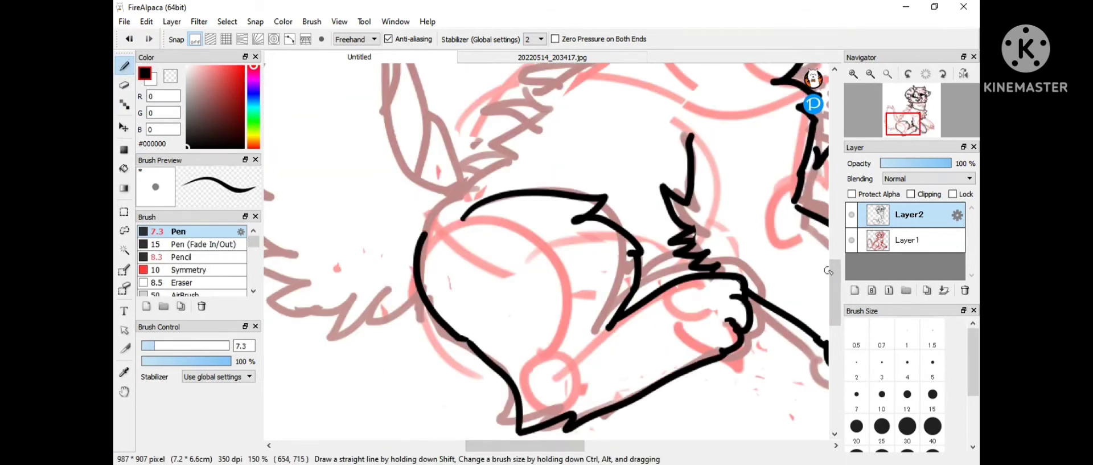
scroll(829, 270, "up", 3)
scroll(604, 359, "down", 3)
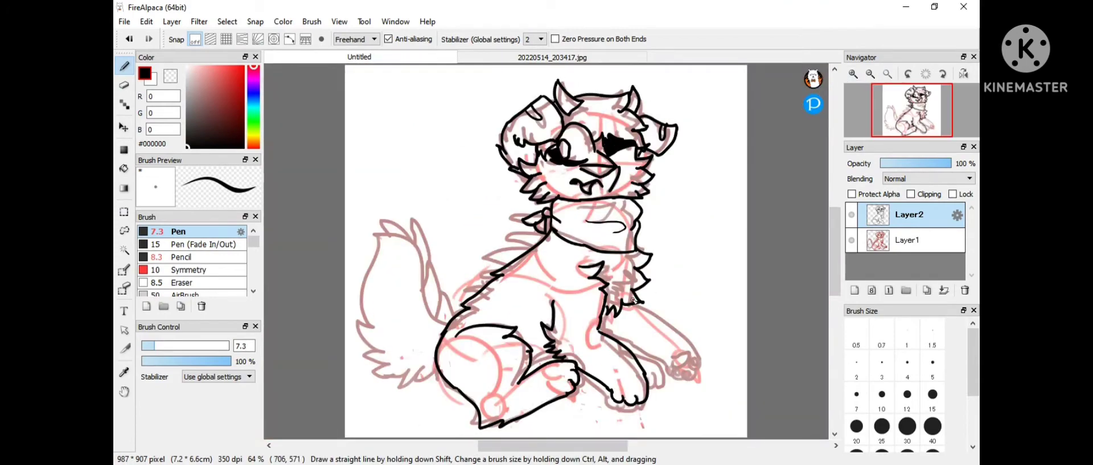
Ink the far foreleg's upper and lower edges from the chest fur, erasing the misplaced paw end.
scroll(828, 260, "up", 2)
left_click_drag(829, 238, 533, 158)
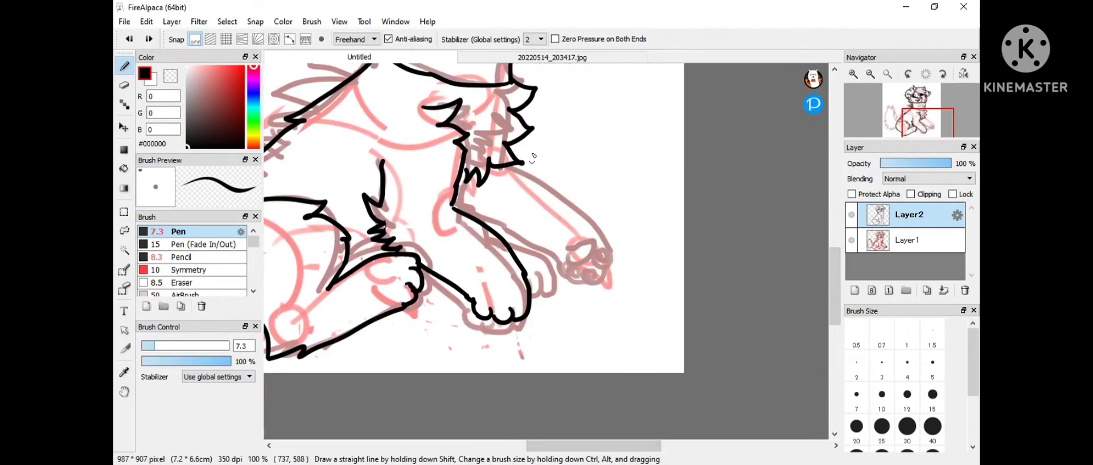
key("ctrl+z")
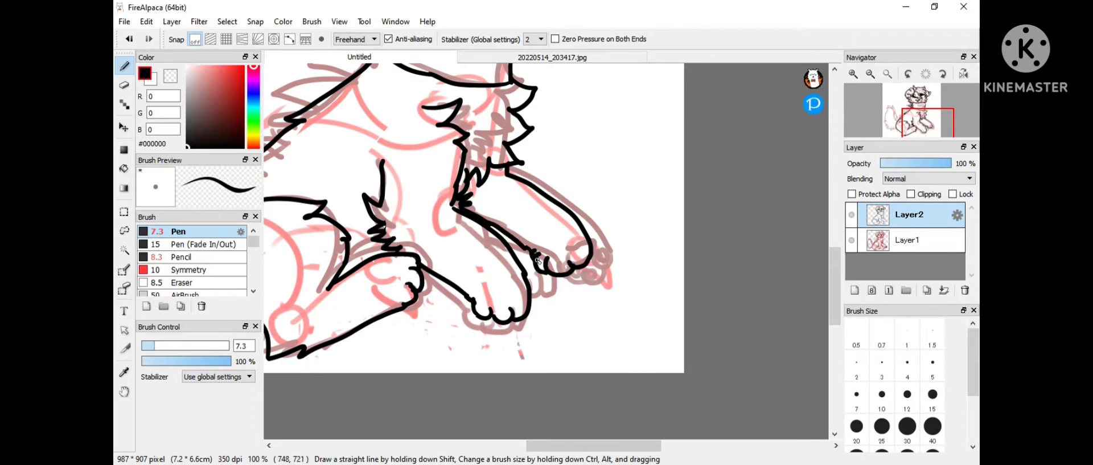
left_click(124, 84)
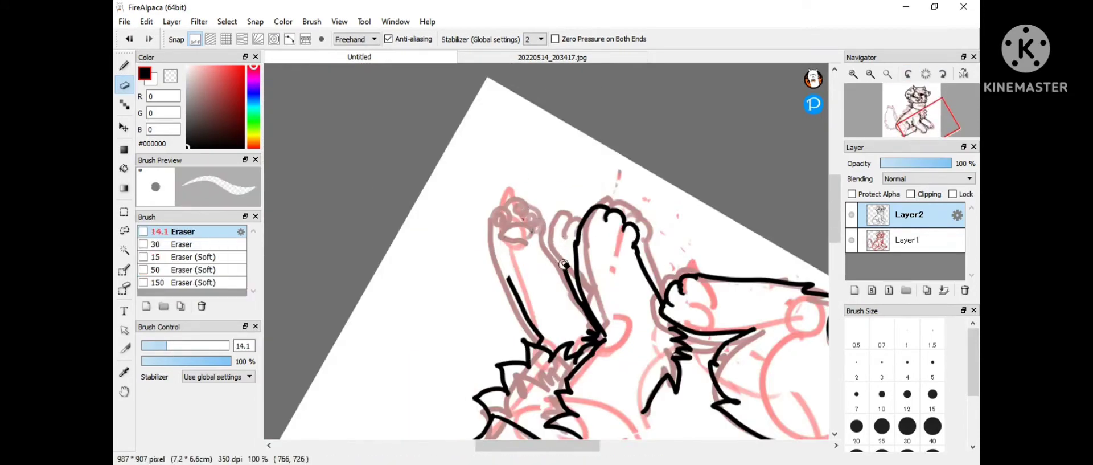
key("b")
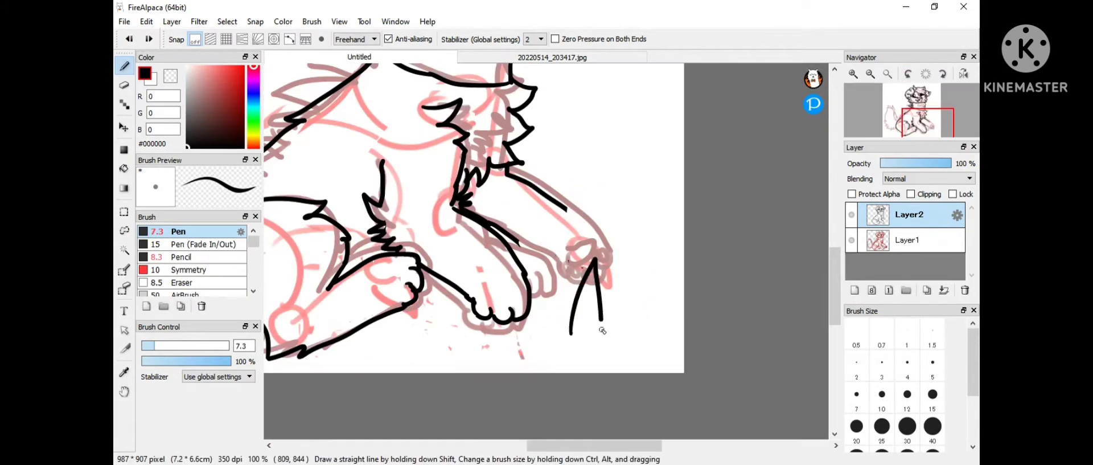
key("ctrl+z")
key("ctrl+z")
key("ctrl+z")
left_click_drag(528, 335, 557, 335)
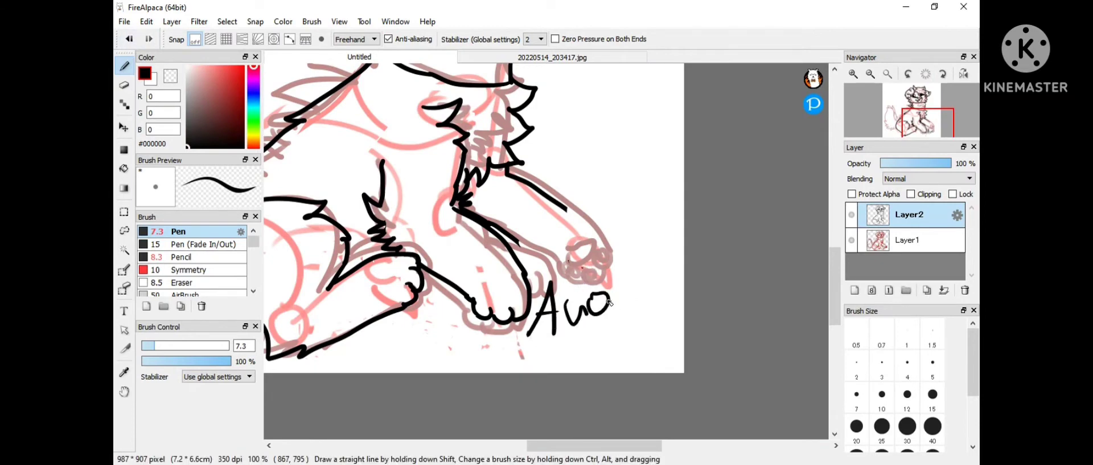
key("ctrl+z")
key("ctrl+z")
key("ctrl+z")
key("ctrl+z")
key("ctrl+z")
Try to ink the far forepaw's outline and toes in black.
mouse_move(568, 210)
left_mouse_down()
mouse_move(581, 274)
mouse_move(595, 249)
mouse_move(587, 286)
left_mouse_up()
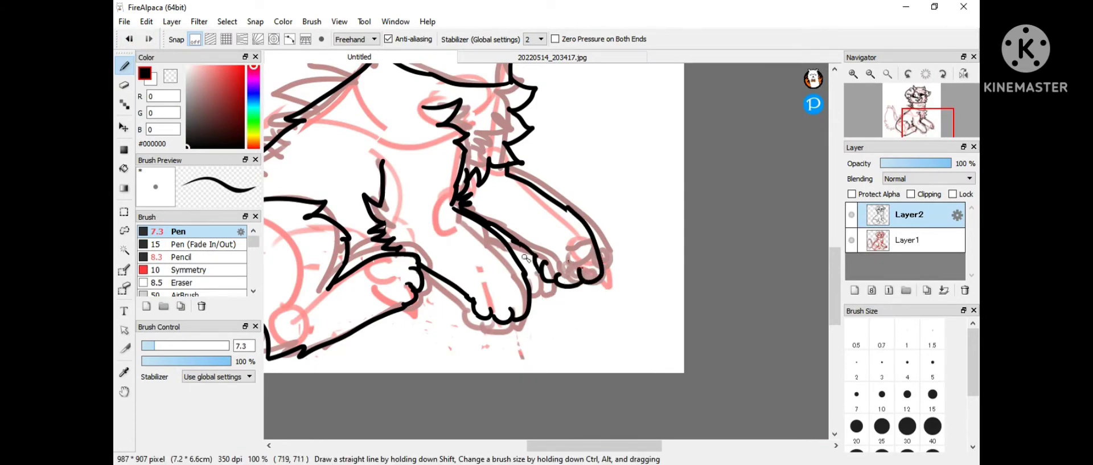
left_click(127, 88)
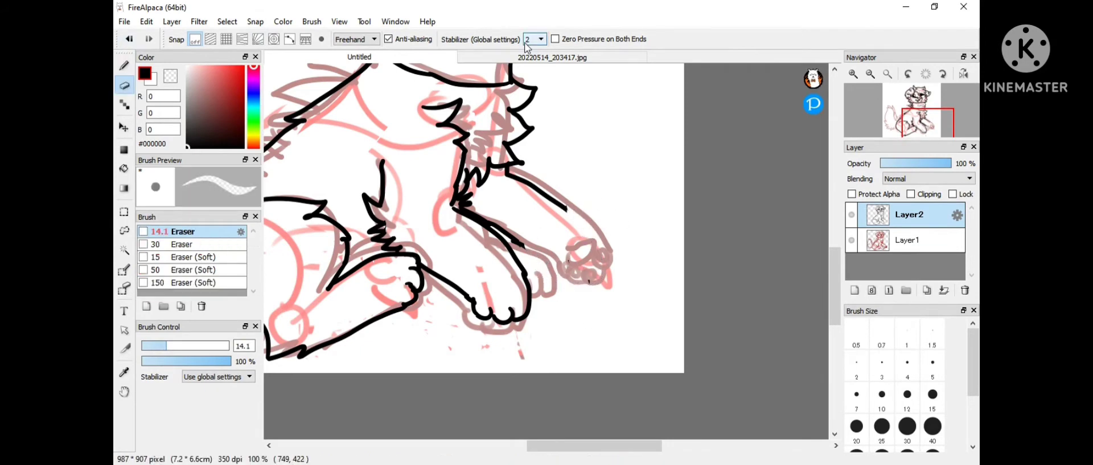
Lasso the inked hind leg, transform it about 42 px to the left and 15 px down, and deselect.
left_click(871, 74)
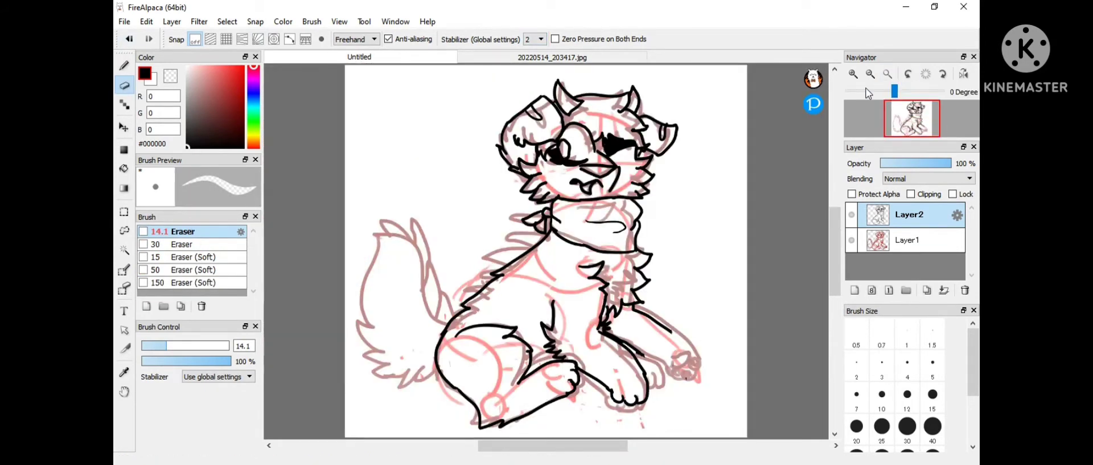
left_click(124, 230)
scroll(513, 256, "up", 3)
scroll(513, 256, "down", 3)
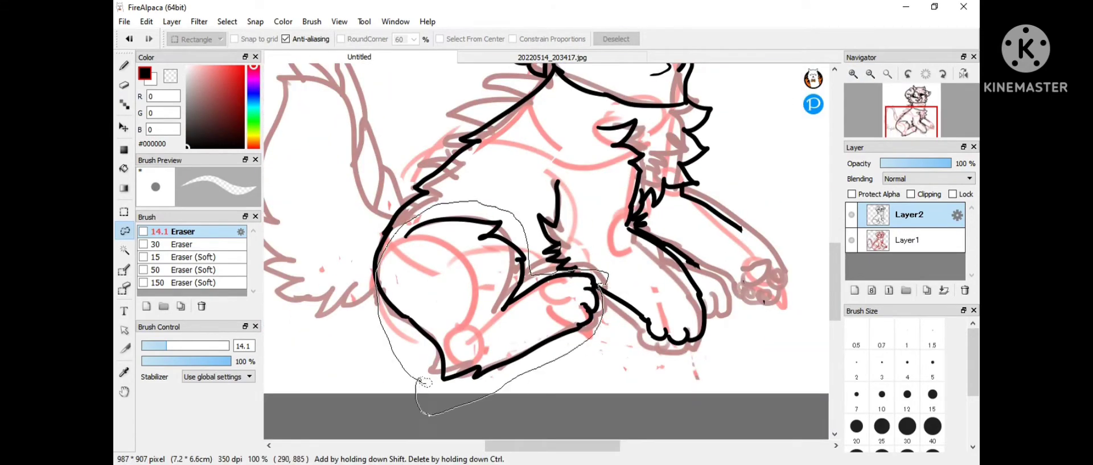
left_click_drag(425, 382, 424, 382)
key("ctrl+t")
left_click_drag(637, 289, 603, 263)
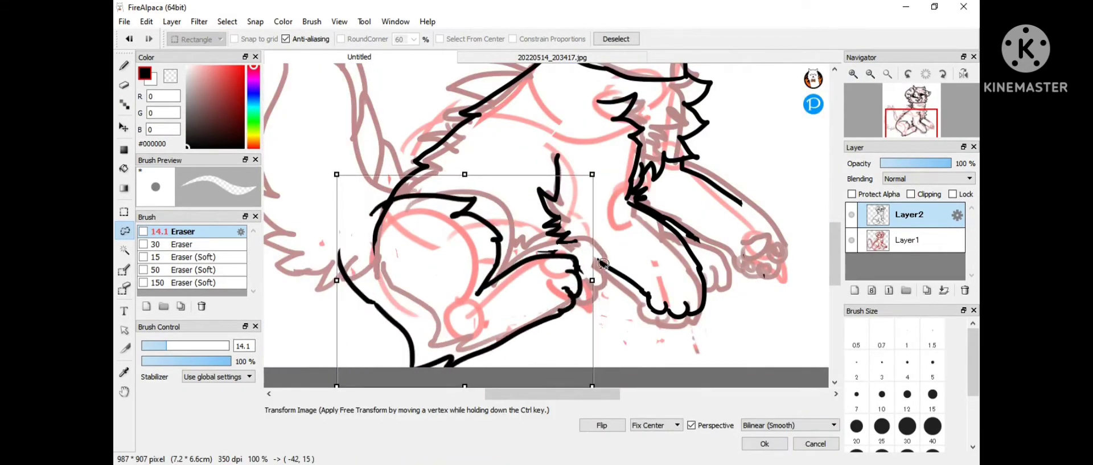
left_click(765, 443)
key("b")
key("ctrl+d")
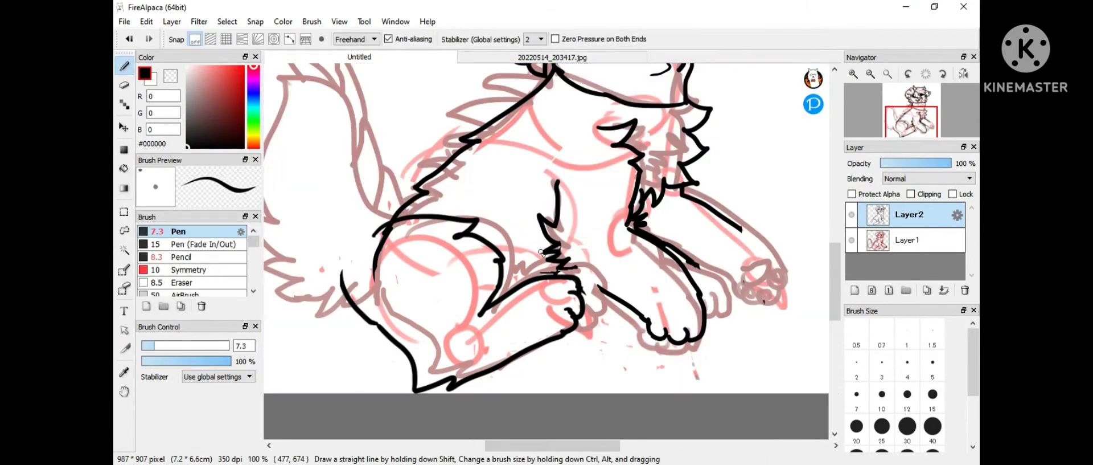
Clean up the line ends around the belly fur with the Eraser reduced to 5.8 px.
key("e")
scroll(544, 247, "up", 3)
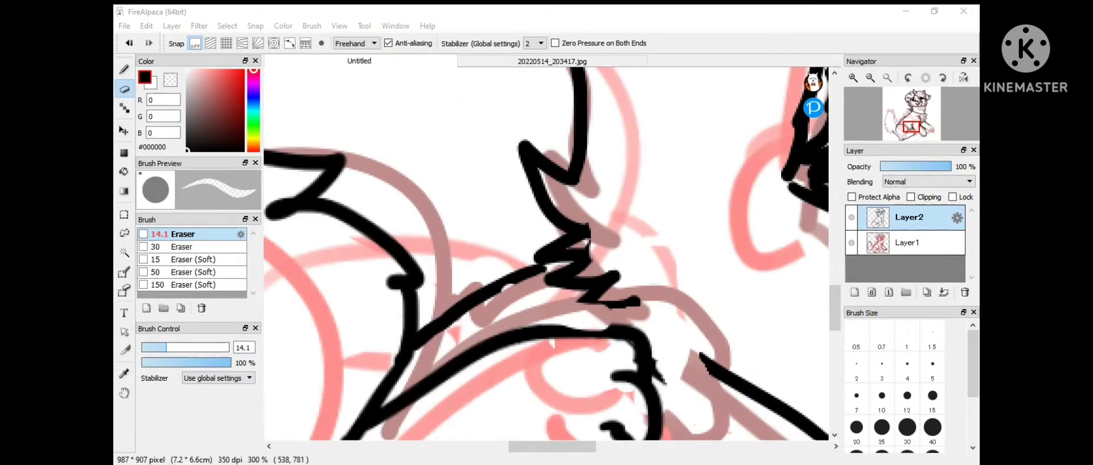
key("bracketleft")
key("bracketleft")
key("bracketleft")
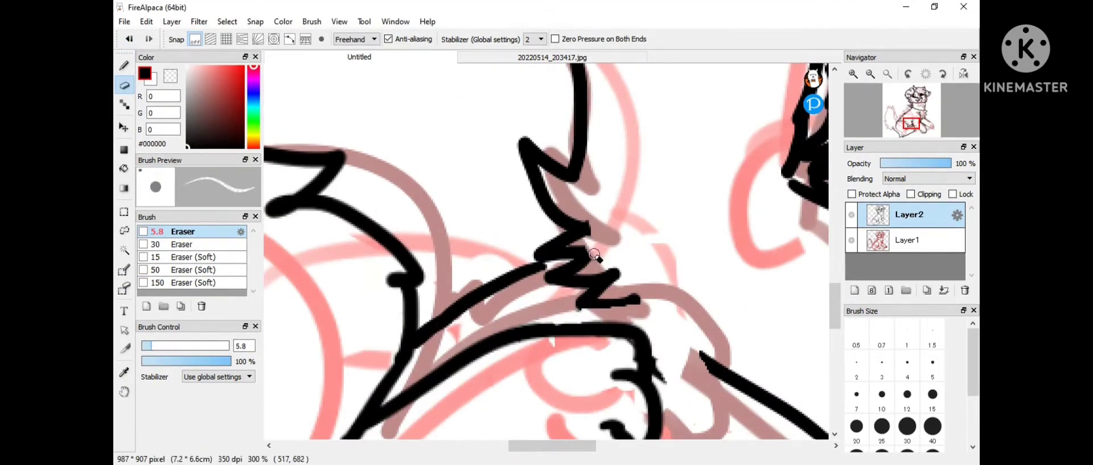
Ink the rest of the far foreleg and its upturned paw with the large pad and round toe pads in black.
scroll(595, 256, "right", 5)
scroll(683, 273, "down", 2)
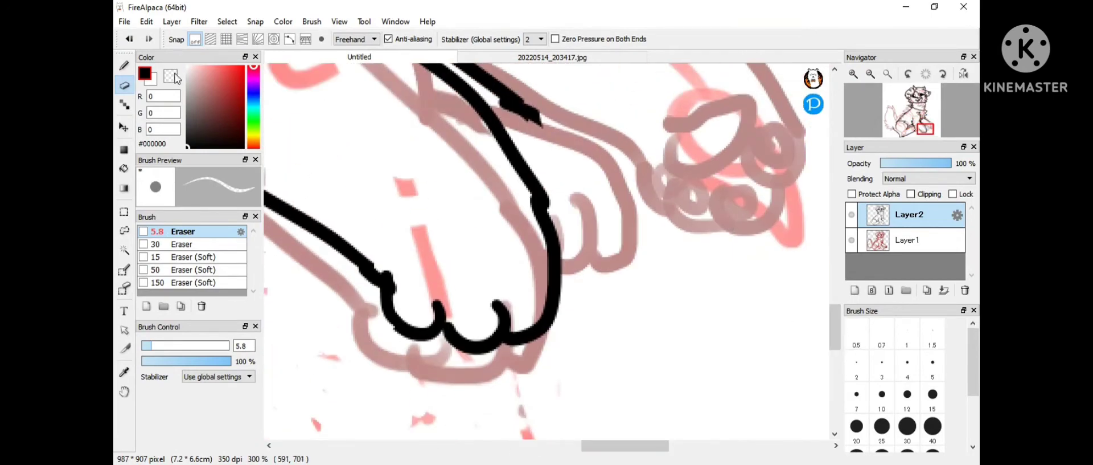
key("b")
scroll(547, 250, "up", 3)
left_click_drag(667, 165, 746, 341)
left_click_drag(621, 307, 672, 358)
mouse_move(734, 307)
left_mouse_down()
mouse_move(655, 336)
mouse_move(701, 296)
left_mouse_up()
Erase the thigh's overlapping outline and ink the lower back with a fur tuft joining the shifted haunch.
key("ctrl+0")
key("e")
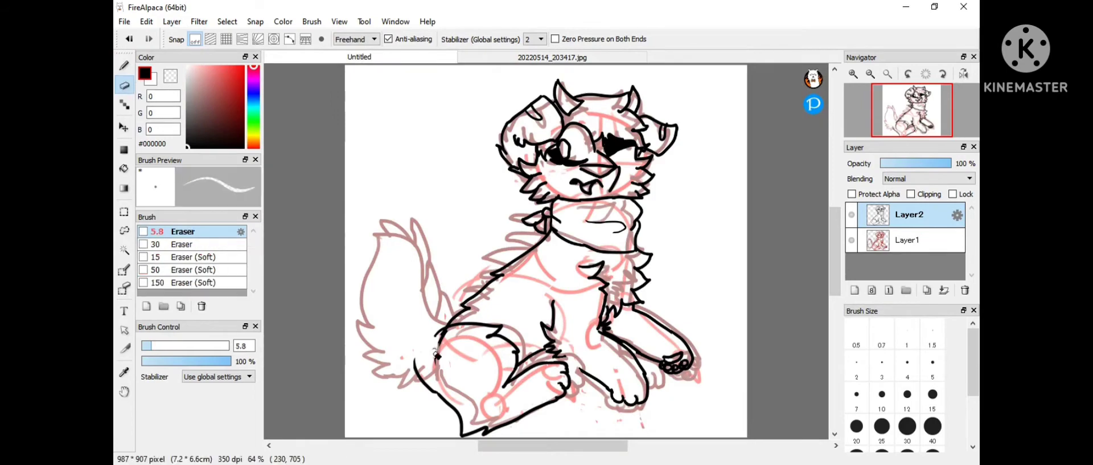
key("ctrl+z")
scroll(441, 338, "up", 3)
scroll(310, 314, "down", 3)
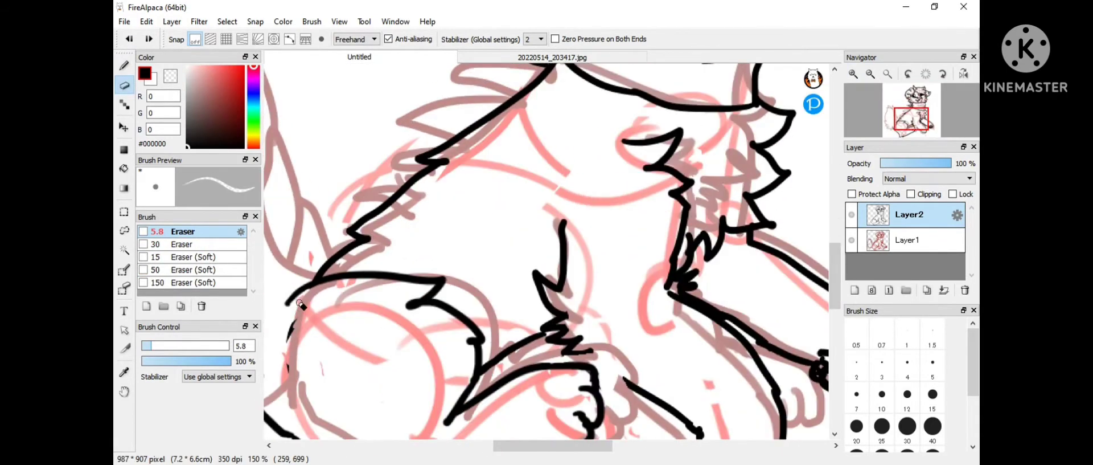
key("b")
key("e")
key("b")
scroll(730, 177, "left", 3)
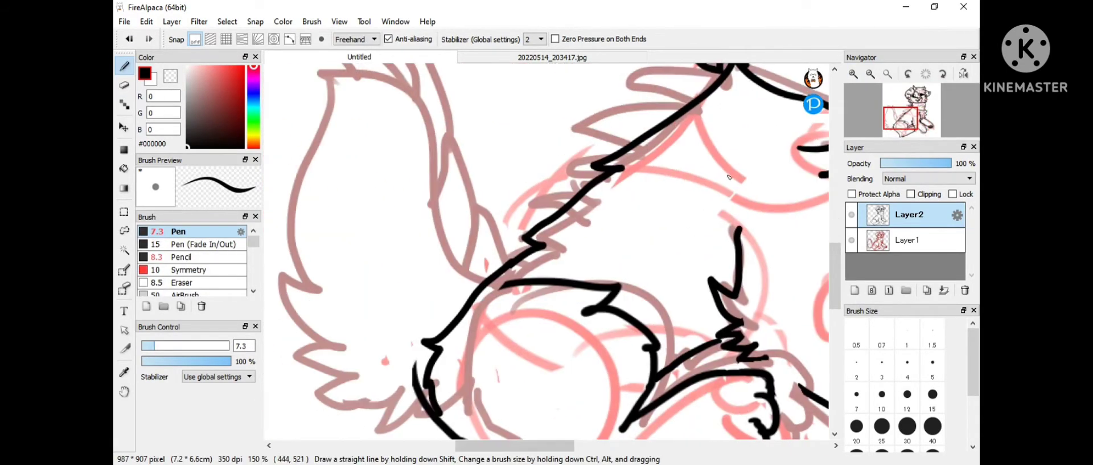
scroll(729, 177, "down", 3)
Hide the Layer1 sketch and ink the near foreleg's rear edge up to the belly fur.
key("e")
left_click(851, 239)
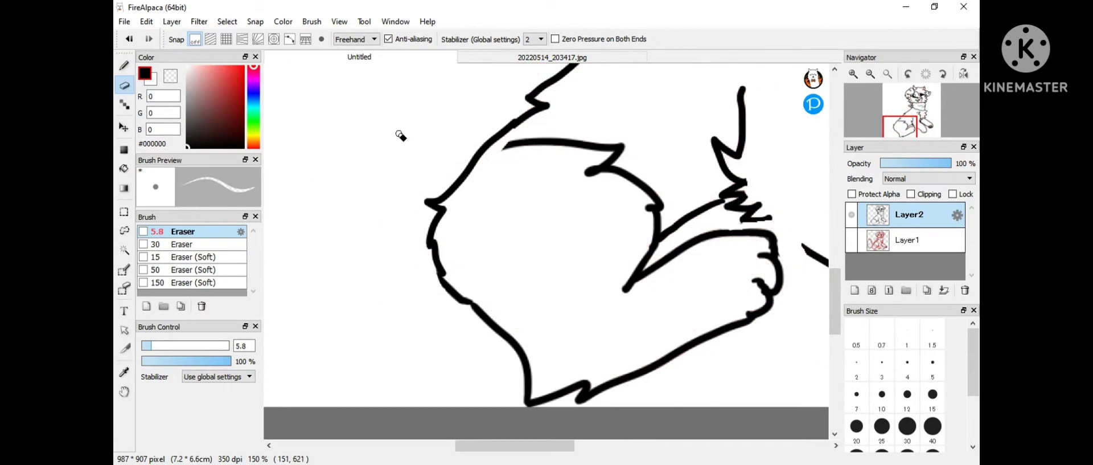
left_click_drag(503, 451, 555, 450)
key("b")
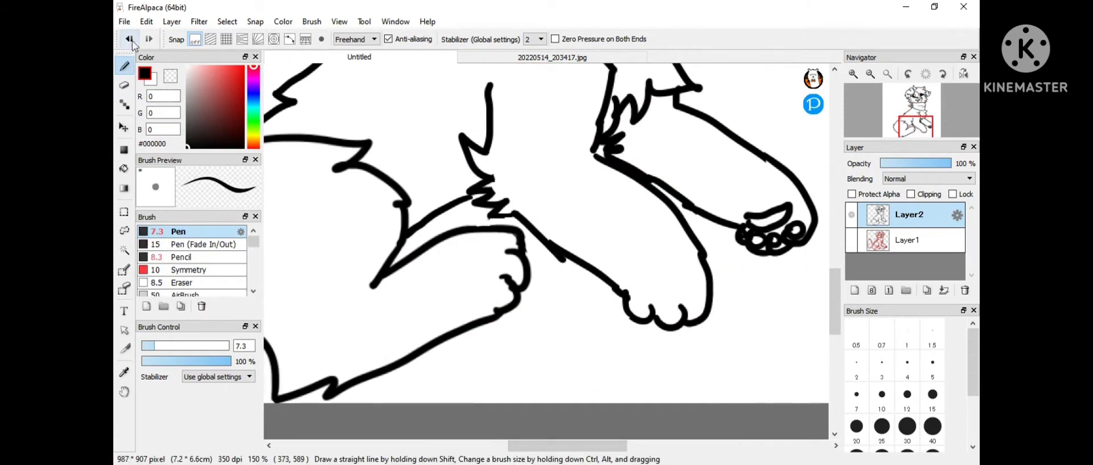
Lasso the far foreleg with its paw and adjust its placement with Transform.
key("l")
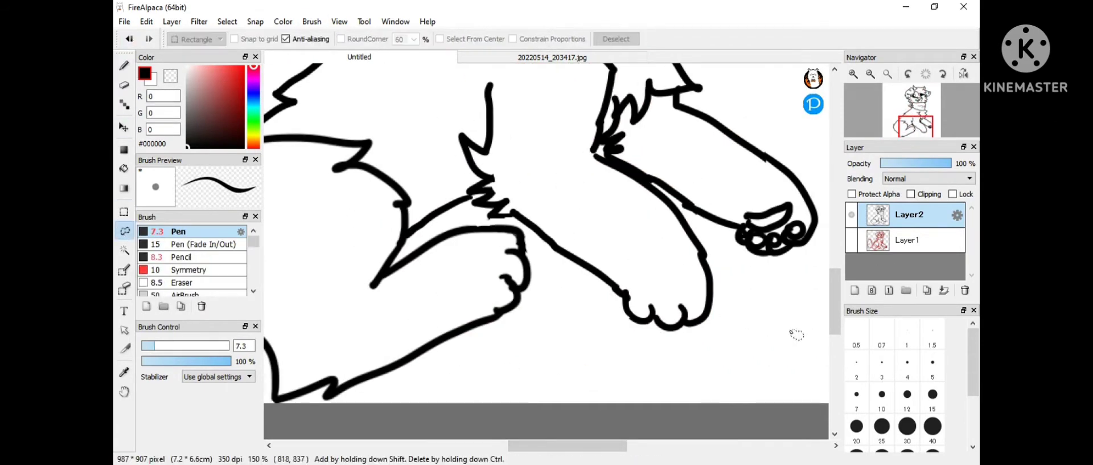
scroll(798, 335, "up", 2)
left_click_drag(694, 180, 837, 269)
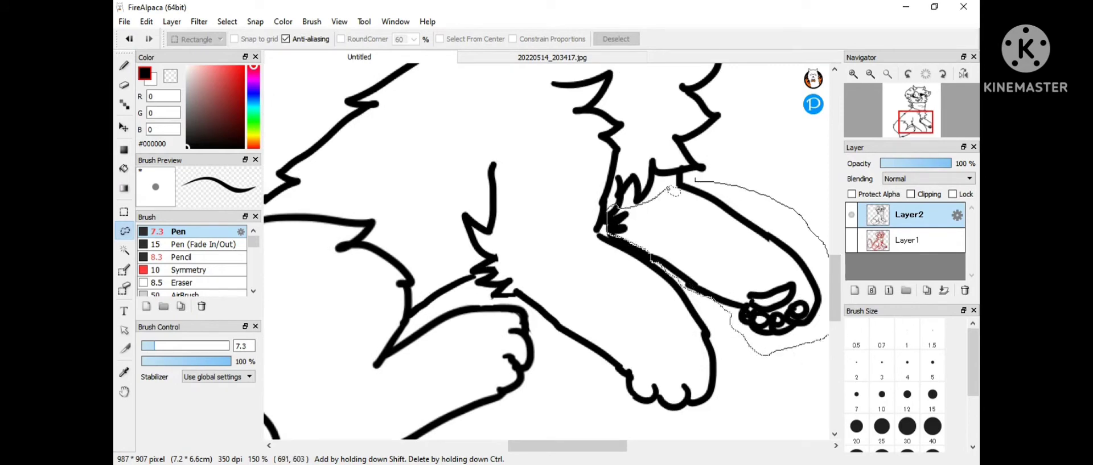
key("ctrl+t")
scroll(523, 299, "right", 5)
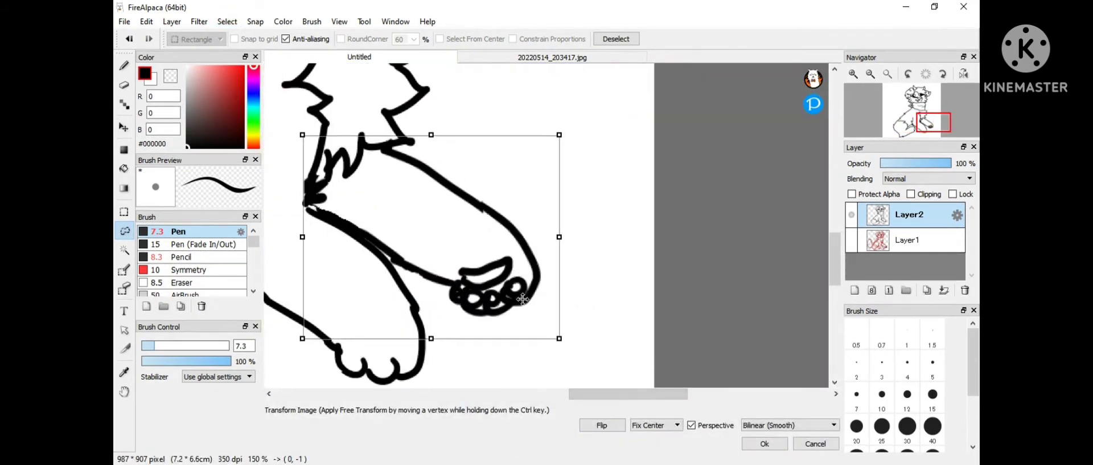
key("Return")
Ink the belly line in black from the near foreleg's fur tuft to the front of the haunch.
scroll(645, 244, "down", 4)
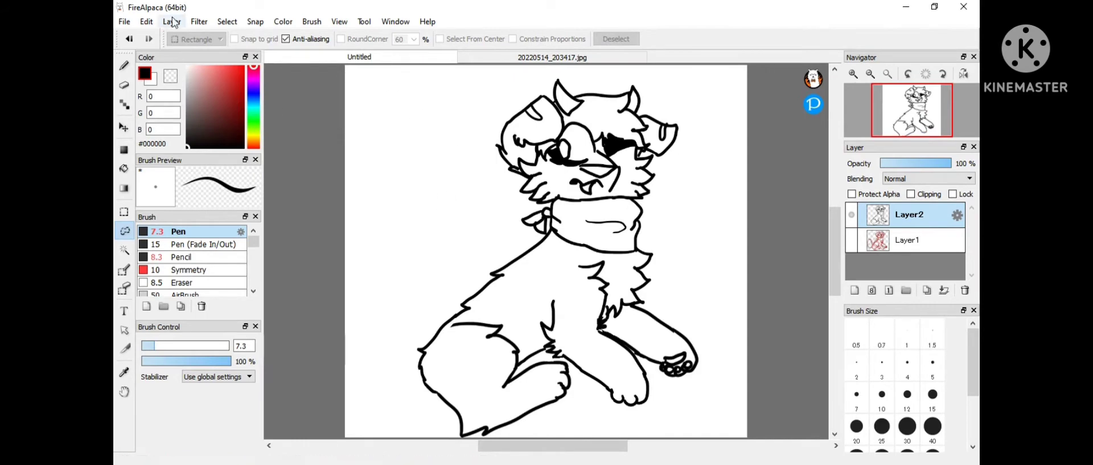
key("e")
scroll(522, 313, "up", 3)
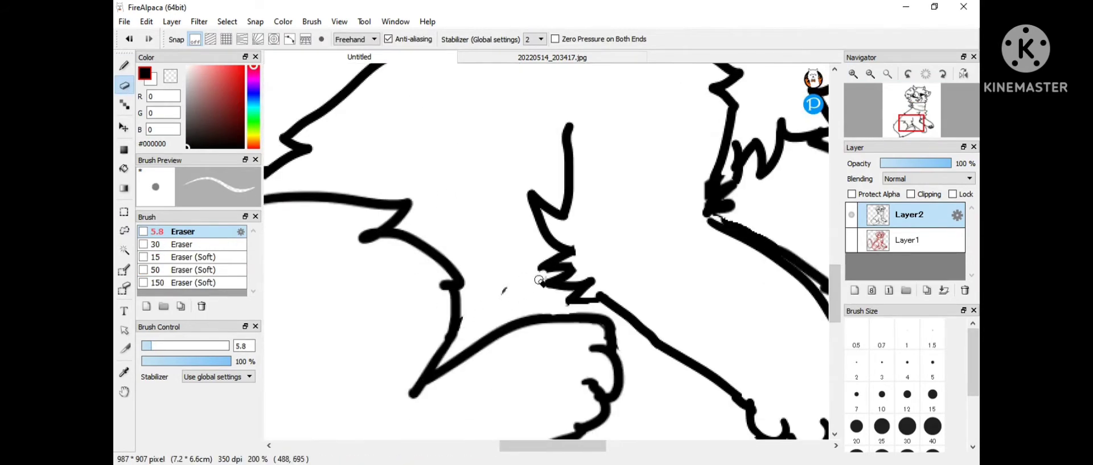
key("b")
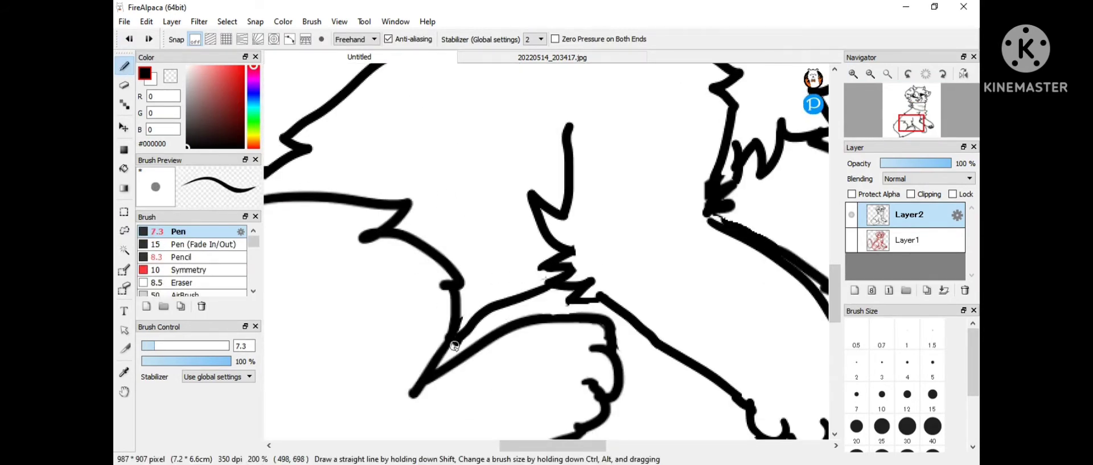
scroll(429, 214, "down", 3)
scroll(542, 255, "up", 2)
Erase the hind paw and ink the upper edge of the hind leg again with a rounded front.
key("e")
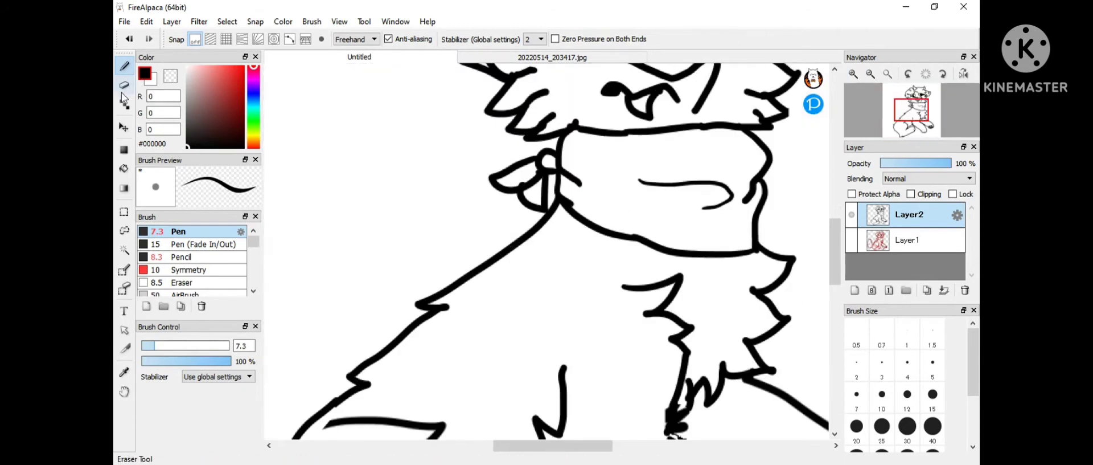
key("b")
scroll(596, 334, "down", 3)
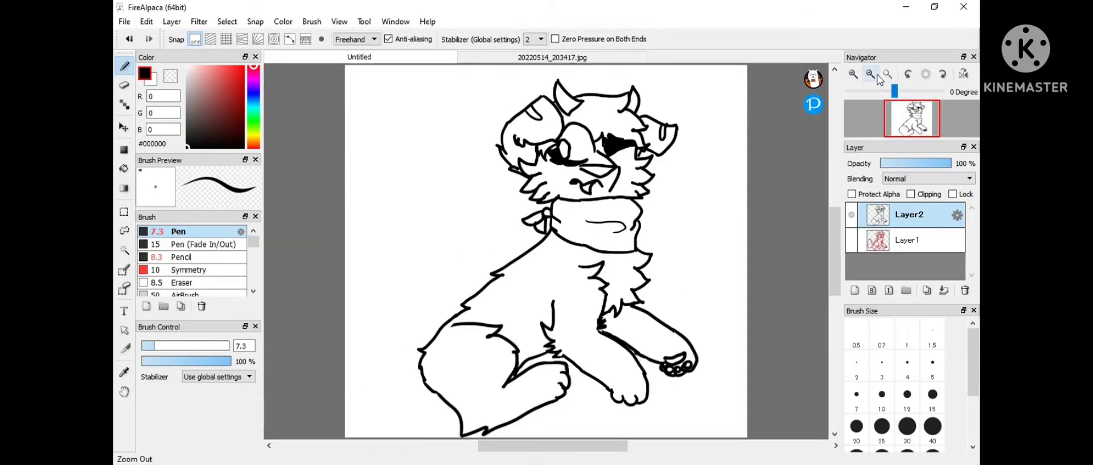
key("e")
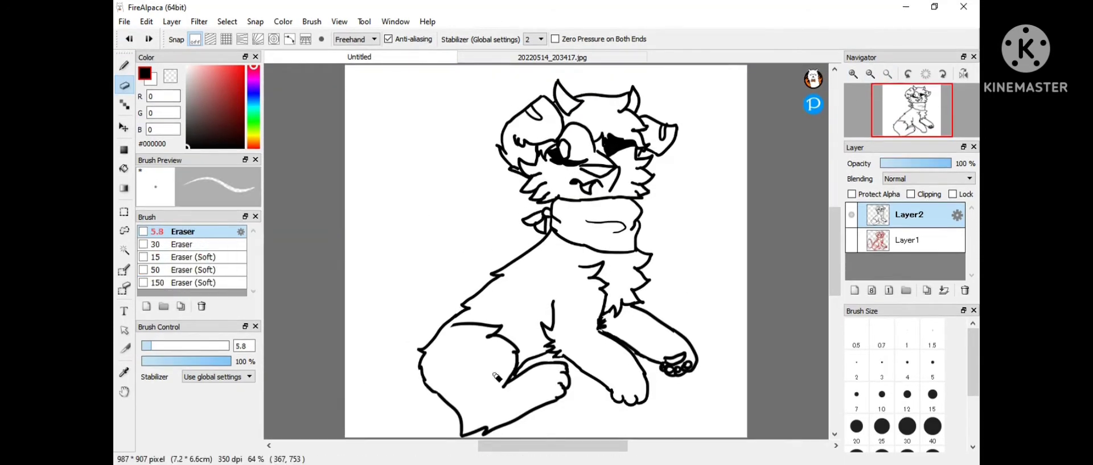
key("b")
scroll(568, 367, "up", 3)
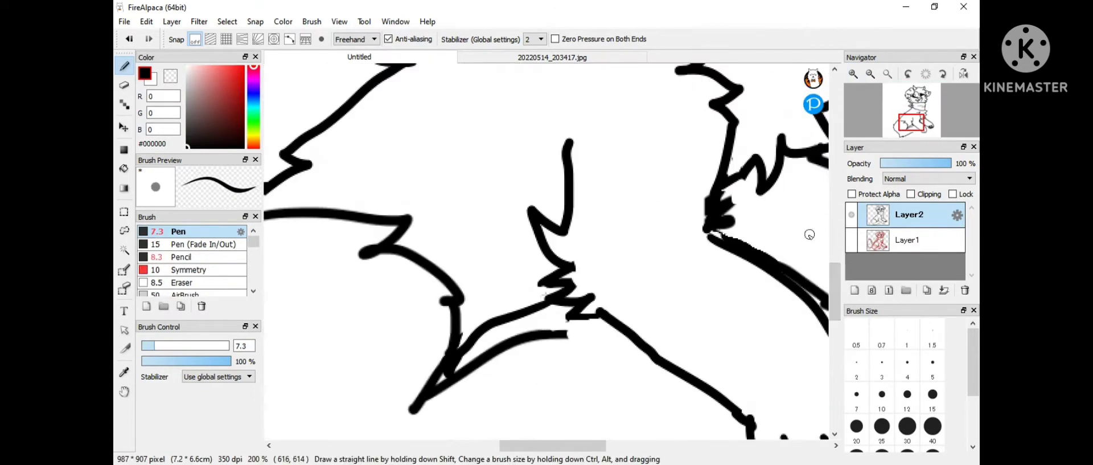
left_click_drag(570, 189, 598, 270)
key("ctrl+z")
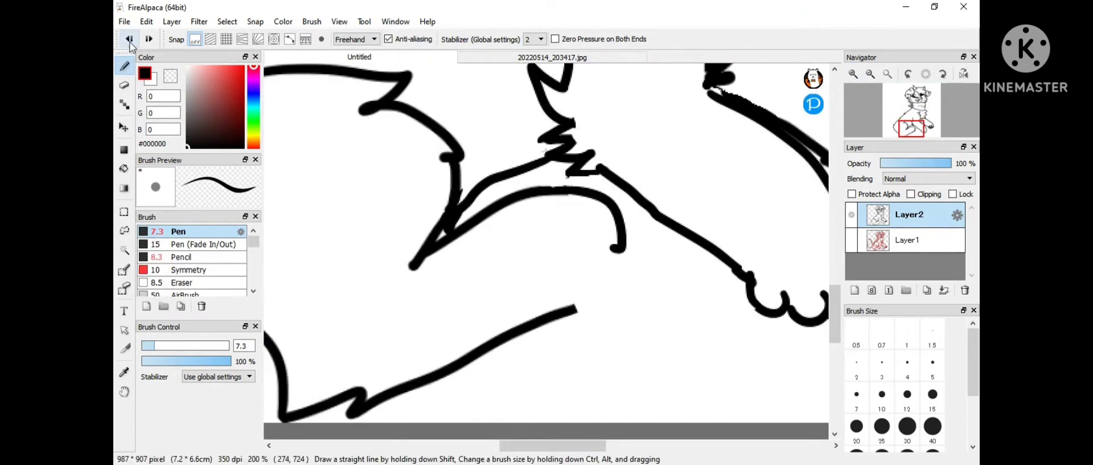
Clean up the hind leg's lines and ink its paw with rounded toes and the lower edge.
key("e")
left_click_drag(530, 341, 458, 239)
key("b")
mouse_move(415, 265)
left_mouse_down()
mouse_move(595, 227)
mouse_move(581, 302)
left_mouse_up()
left_click_drag(569, 305, 444, 392)
key("ctrl+z")
left_click_drag(569, 303, 426, 383)
left_click(871, 74)
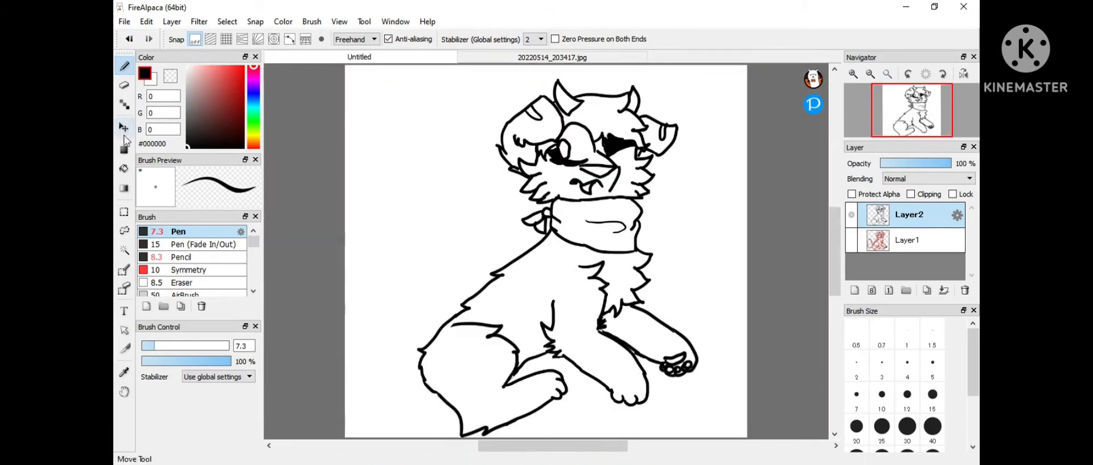
Lasso the haunch with the hind leg and shift it slightly up and toward the rear with Transform.
left_click(124, 230)
left_click_drag(435, 430, 387, 369)
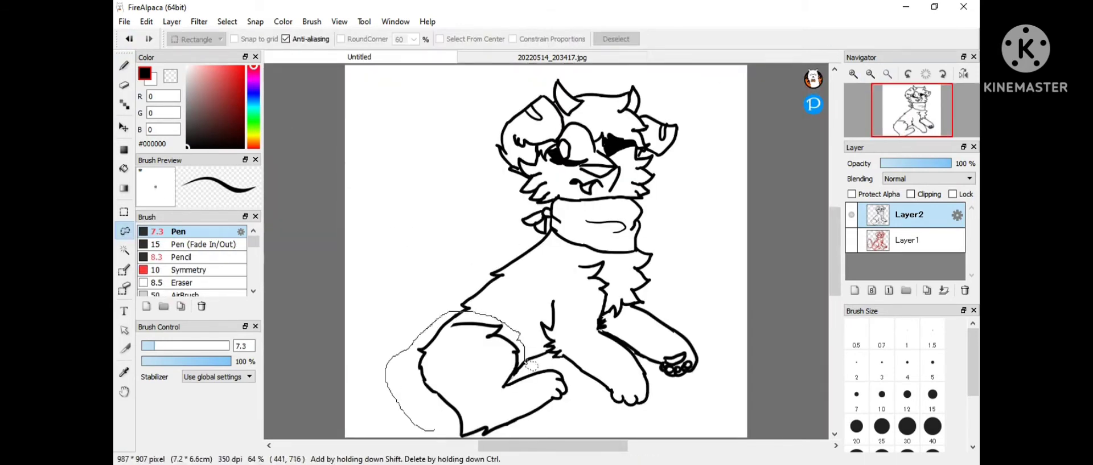
left_click_drag(531, 364, 532, 367)
key("ctrl+t")
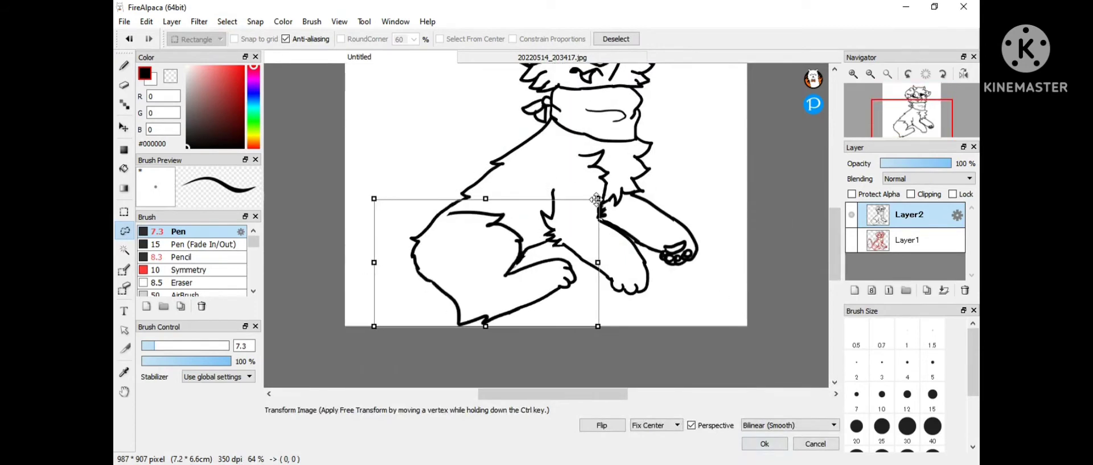
left_click_drag(597, 200, 587, 190)
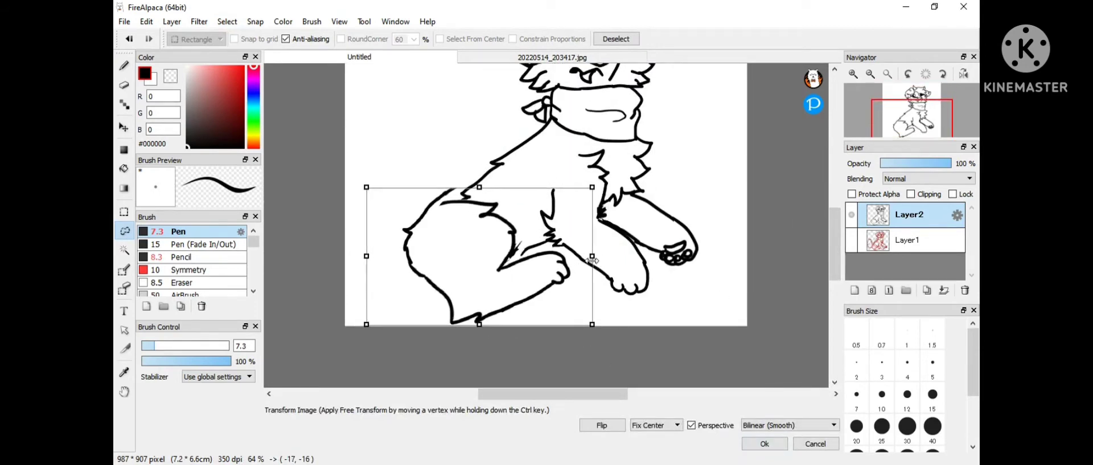
left_click_drag(592, 257, 594, 256)
left_click(765, 443)
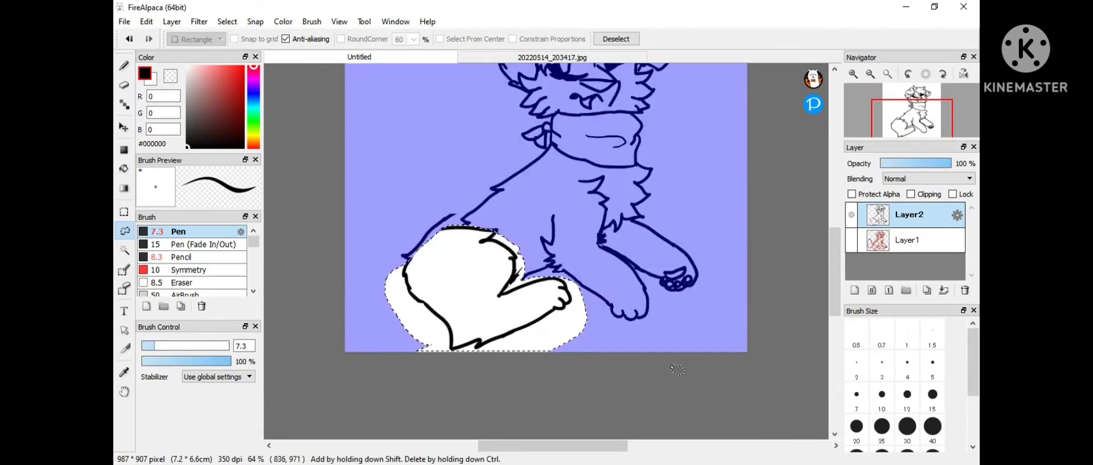
Erase the mismatched lines around the shifted haunch and ink the back and belly lines to join it.
left_click(124, 85)
scroll(337, 213, "up", 4)
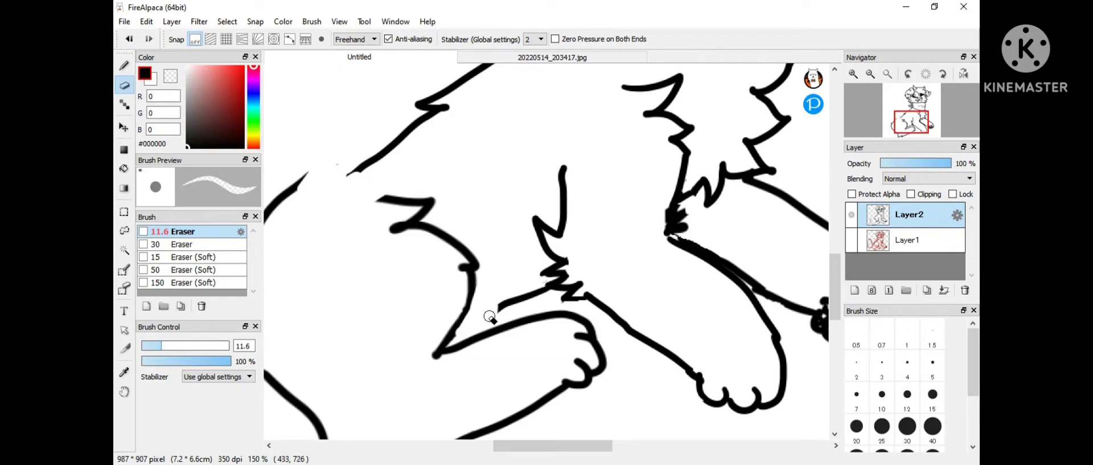
key("b")
key("e")
left_click_drag(273, 208, 481, 206)
key("b")
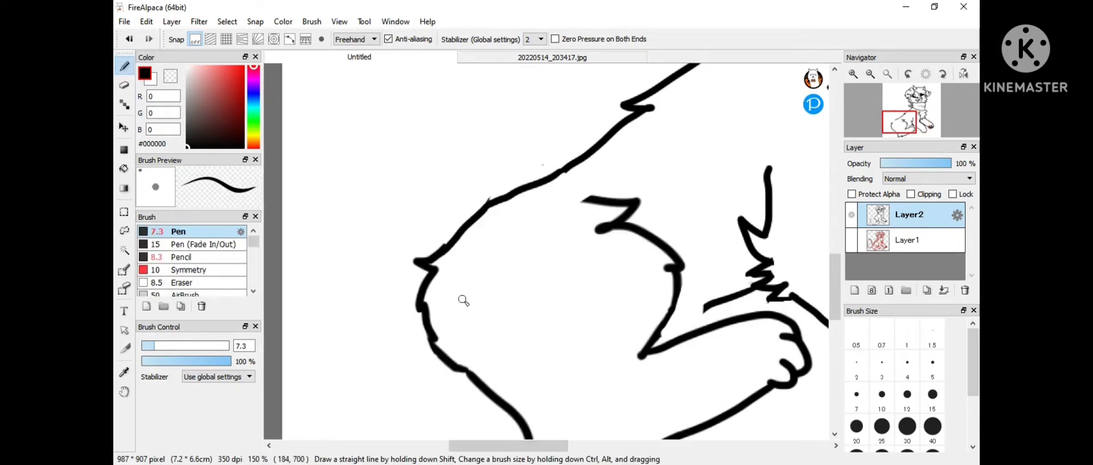
scroll(666, 329, "right", 5)
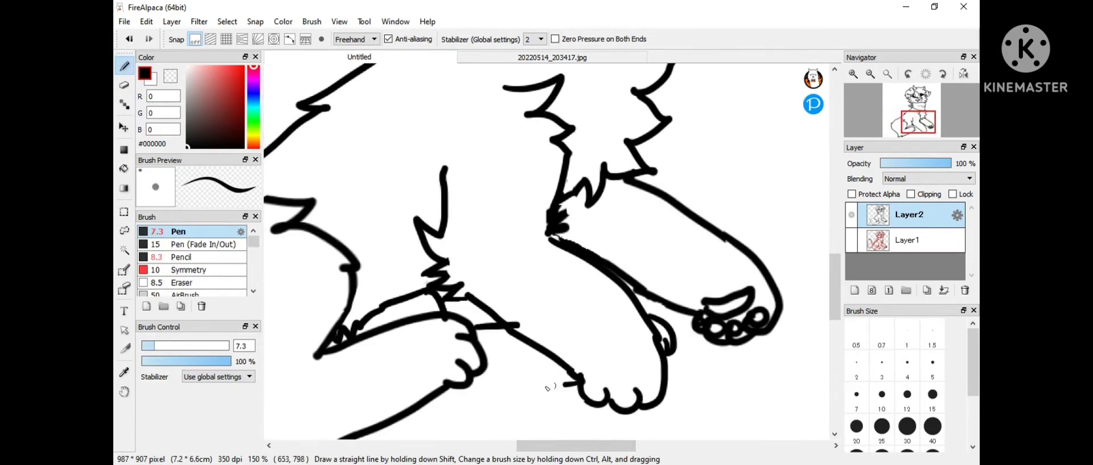
Try inking a tall, curved tail rising from behind the haunch.
scroll(608, 324, "down", 4)
left_click_drag(404, 312, 390, 360)
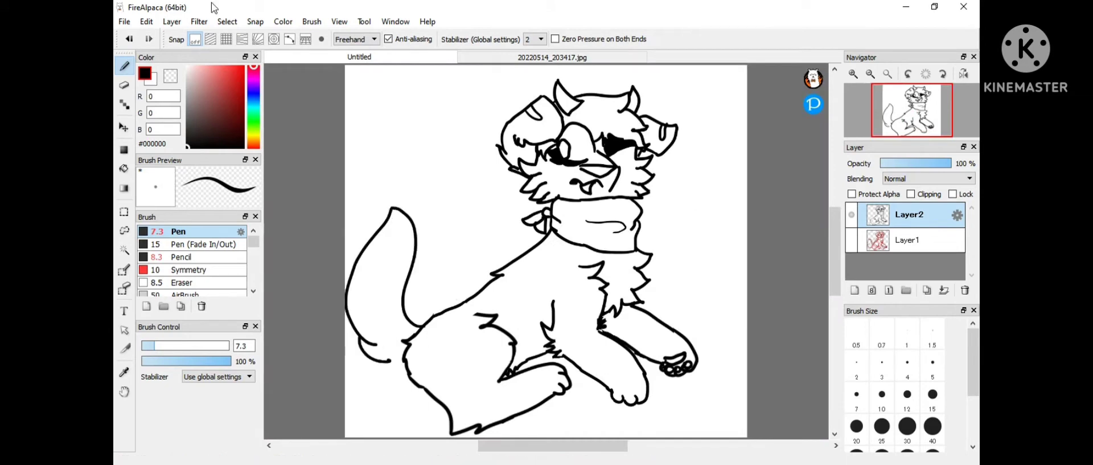
Erase the back outline and re-ink it as a smoother curve with fur tufts from the bandana to the haunch.
key("e")
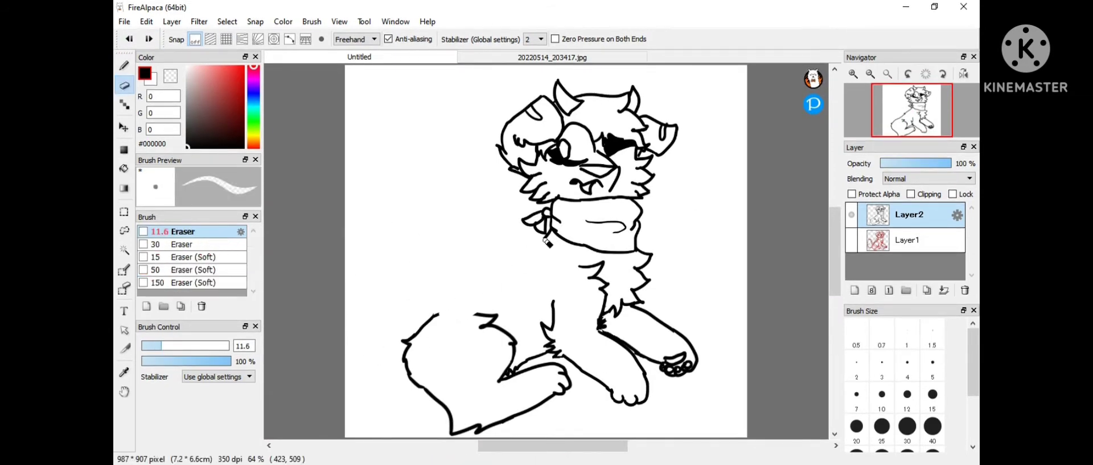
key("b")
left_click_drag(546, 232, 517, 257)
key("e")
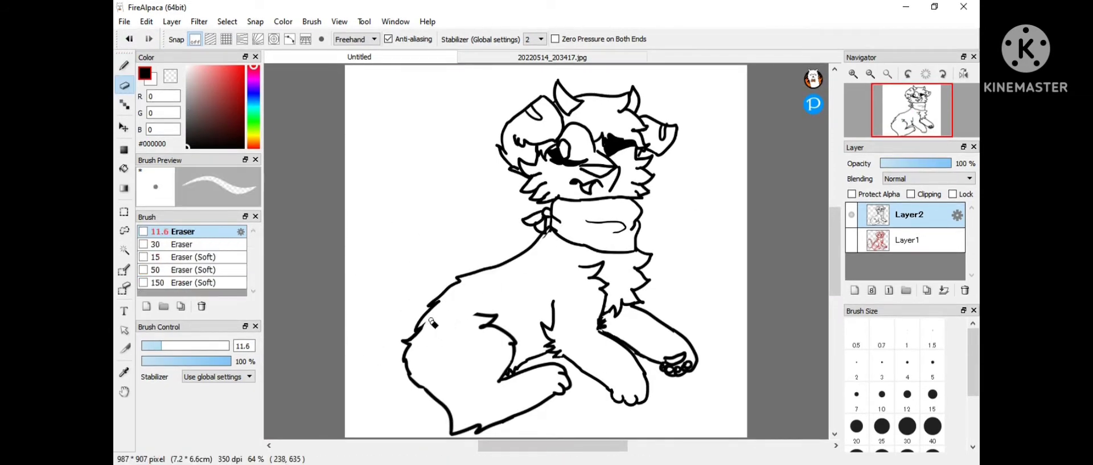
scroll(554, 272, "up", 1)
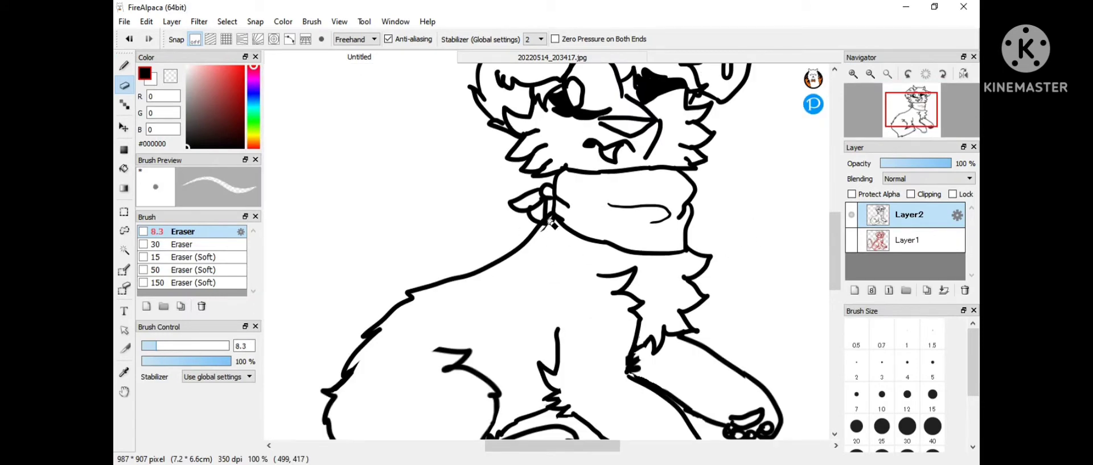
left_click_drag(834, 254, 834, 284)
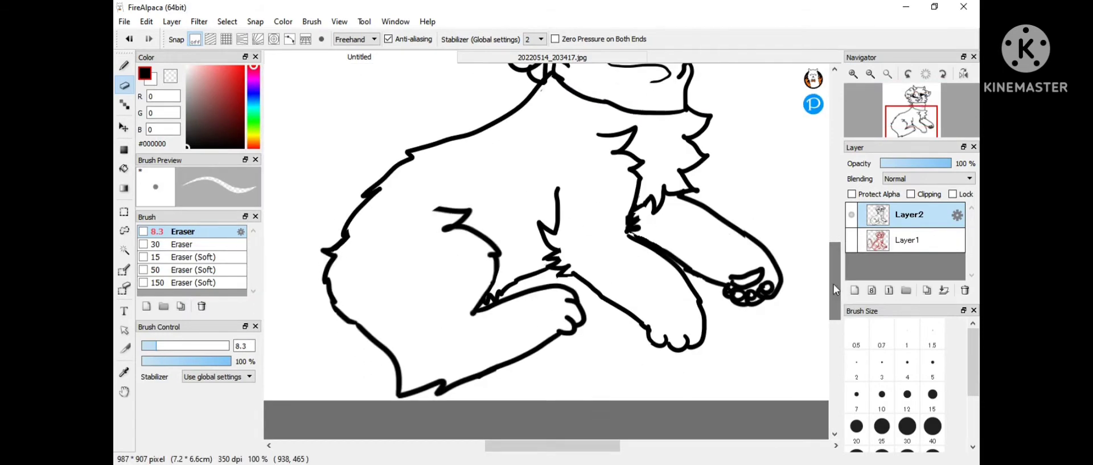
Ink a raised bushy tail with jagged fur edges and a row of pointed spikes along the back.
left_click(124, 65)
scroll(399, 171, "left", 3)
scroll(670, 162, "up", 1)
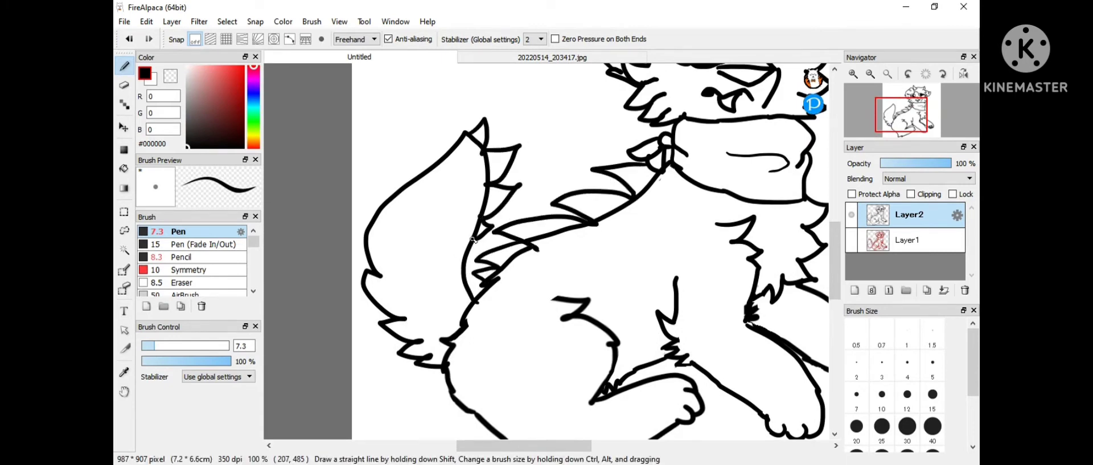
scroll(482, 301, "up", 3)
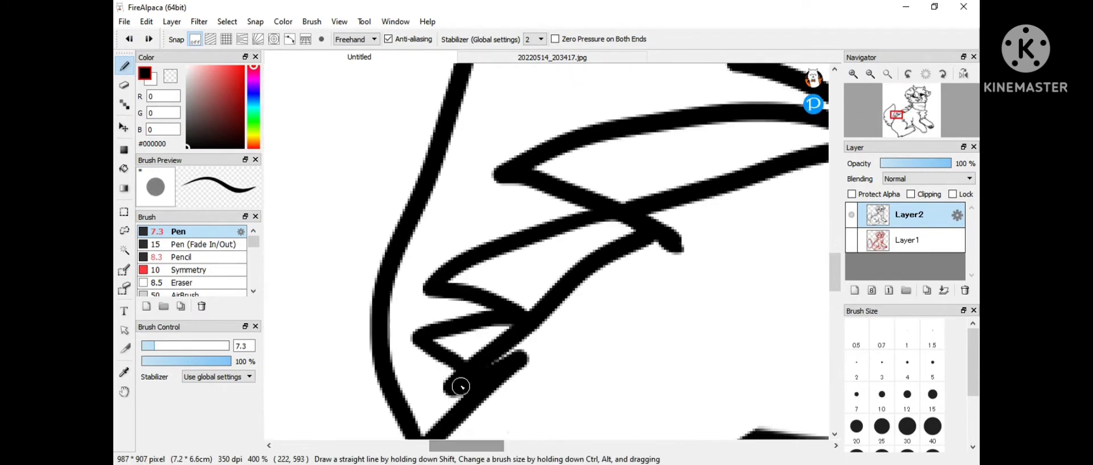
scroll(508, 122, "up", 3)
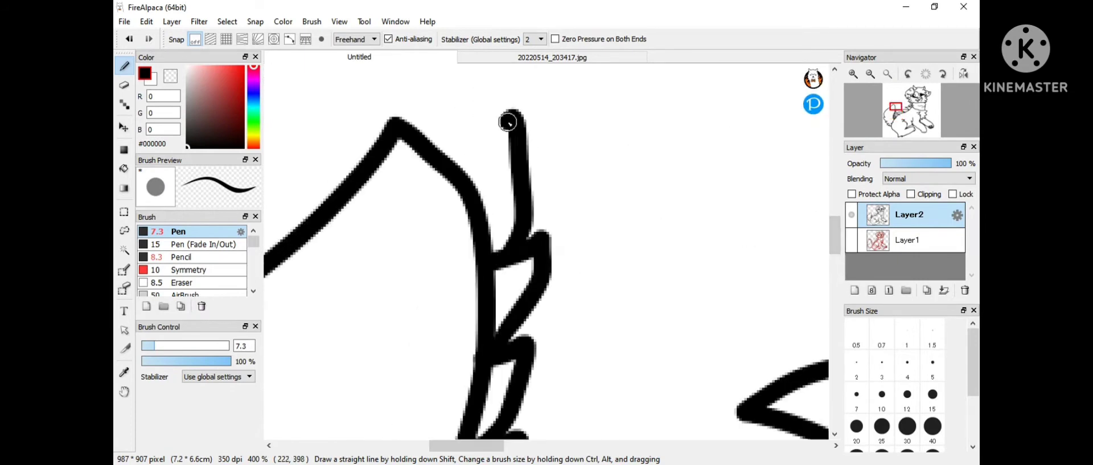
scroll(508, 122, "down", 5)
Delete the Layer1 sketch and move the line art slightly to the right on the canvas.
left_click_drag(895, 246, 855, 282)
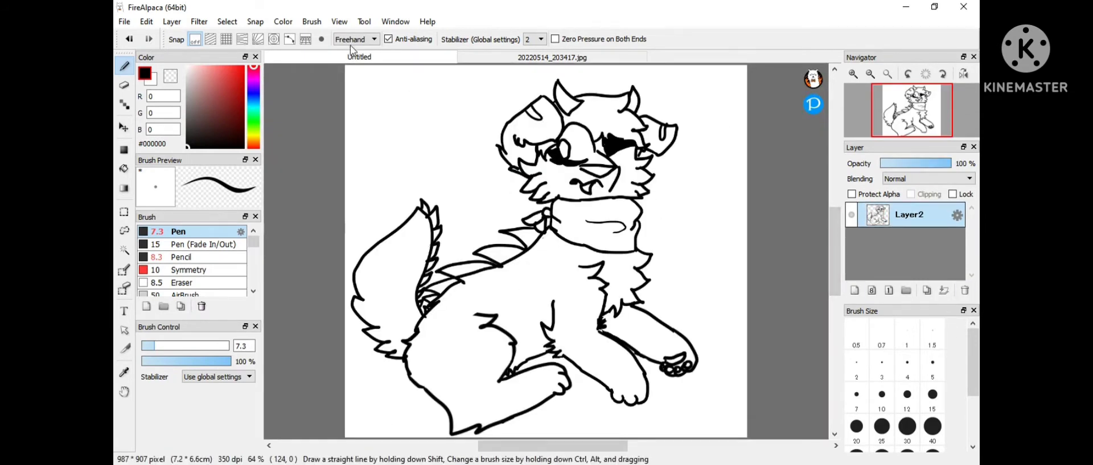
left_click_drag(644, 217, 660, 215)
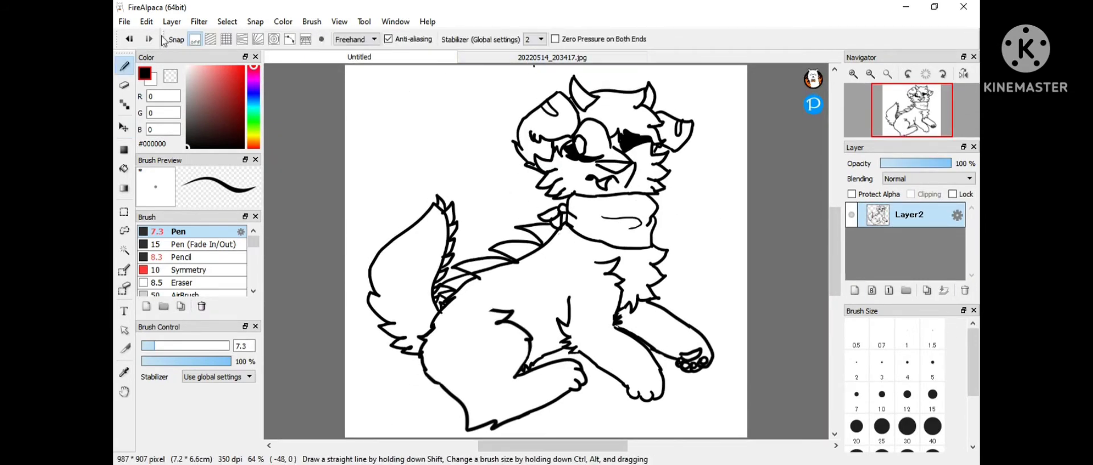
Add a folder named colors below the line art with a new layer inside for the base colours.
left_click(906, 289)
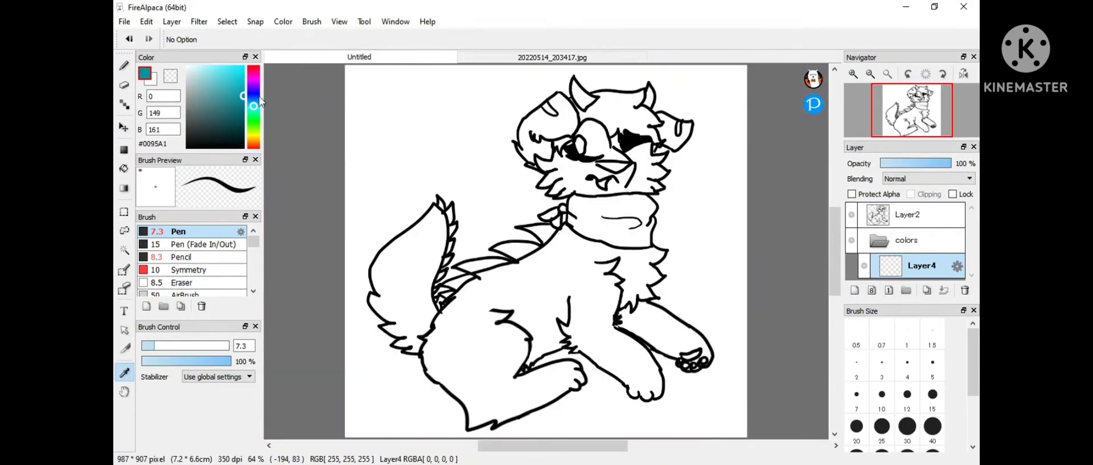
key("b")
scroll(570, 245, "up", 6)
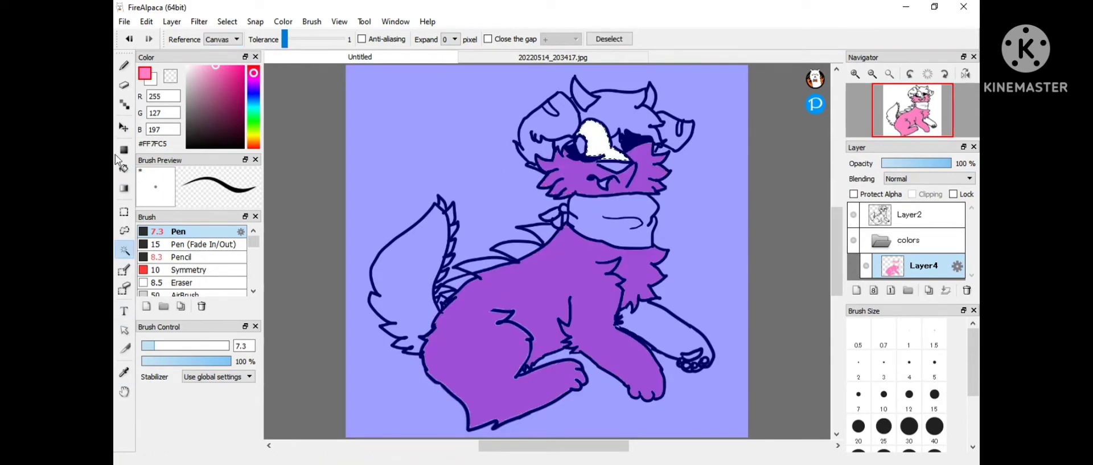
Try bucket-filling the creature's fur with pink #FF7FC5 on the colour layer and undo the last fill.
left_click(124, 168)
left_click(597, 146)
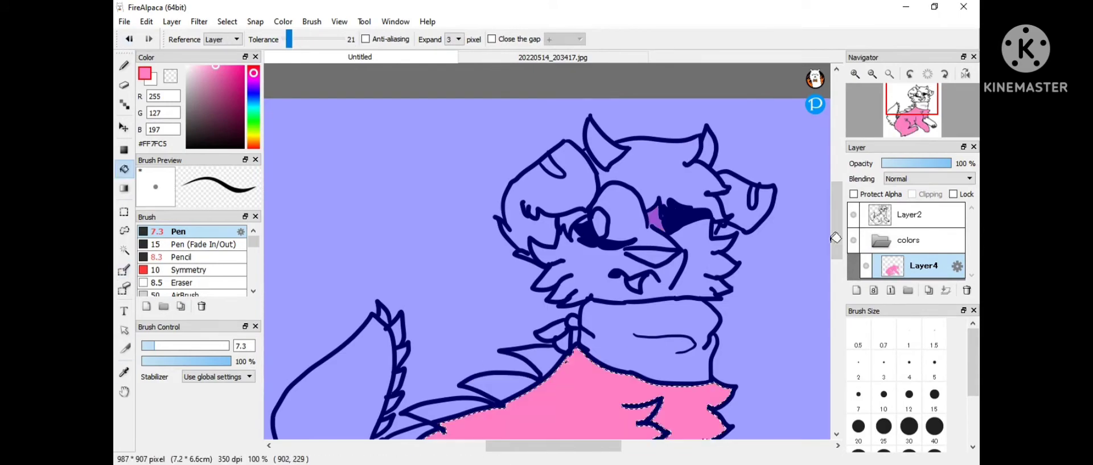
scroll(824, 288, "down", 5)
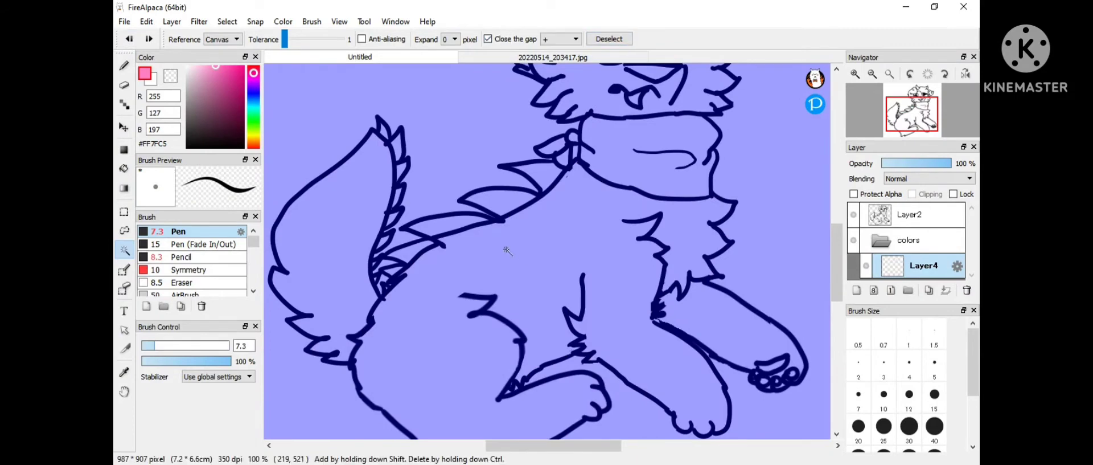
left_click(559, 238)
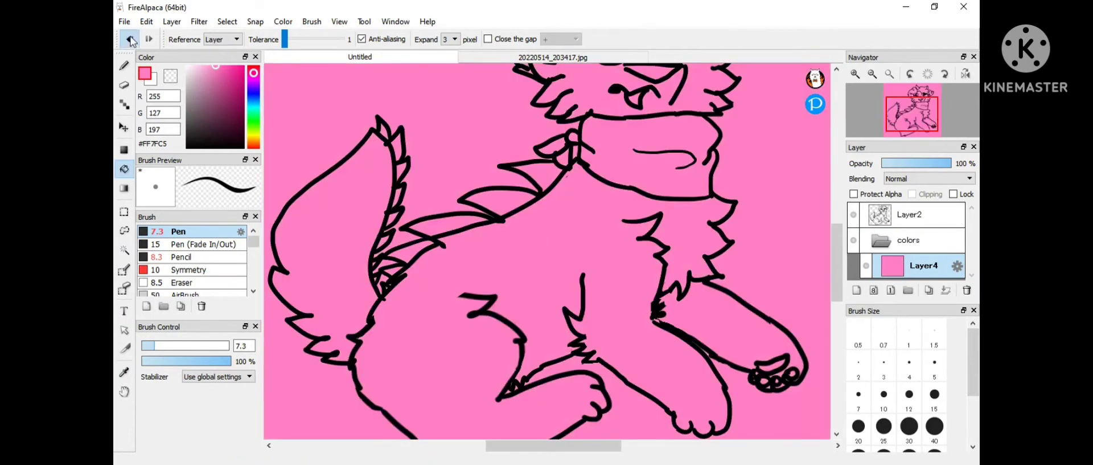
left_click(129, 39)
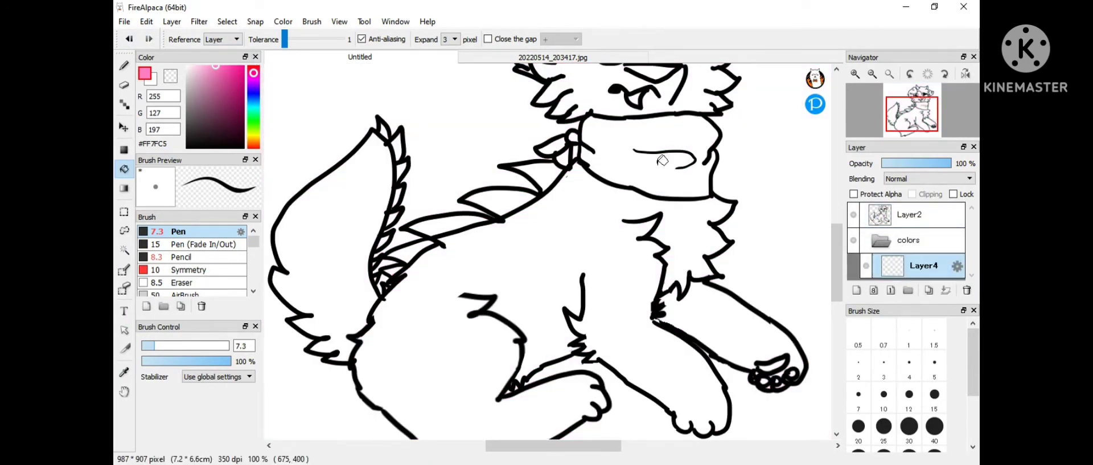
Try a Magic Wand selection outside the creature with gap closing set to +++++, and clear the selection.
left_click(124, 249)
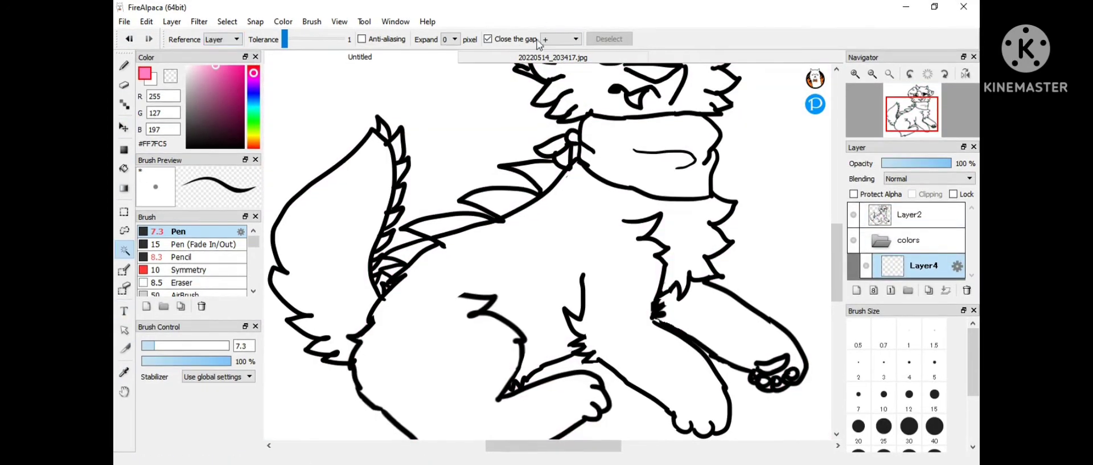
left_click(342, 87)
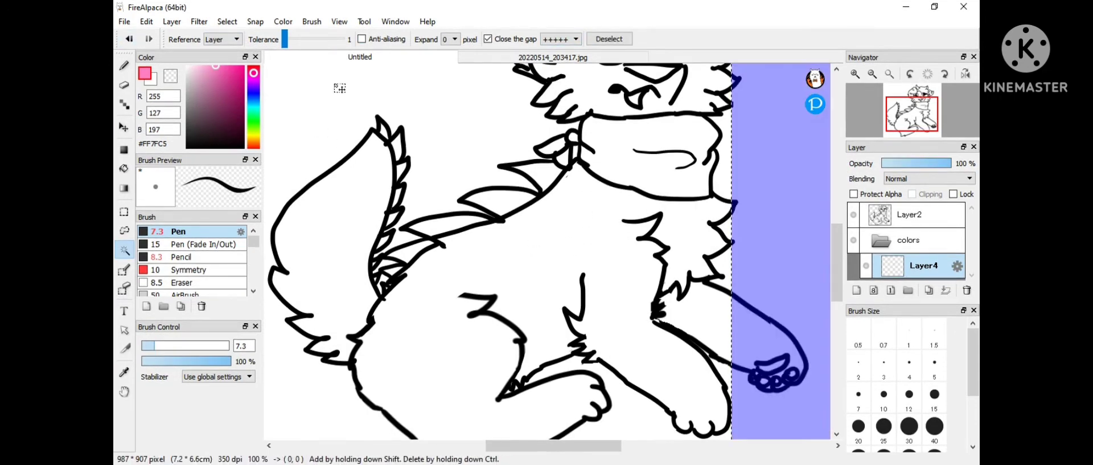
key("ctrl+d")
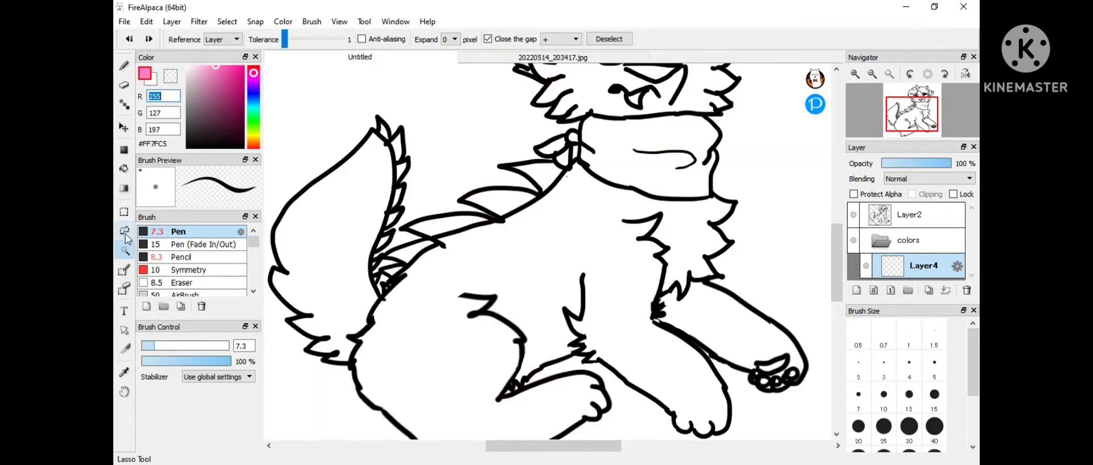
left_click(558, 242)
scroll(570, 251, "down", 2)
key("ctrl+z")
key("ctrl+d")
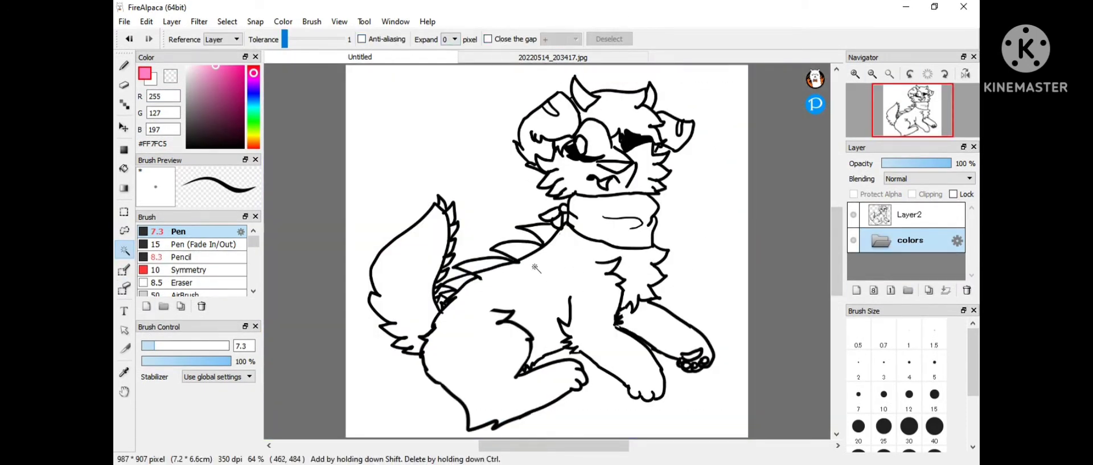
left_click(149, 39)
left_click(149, 39)
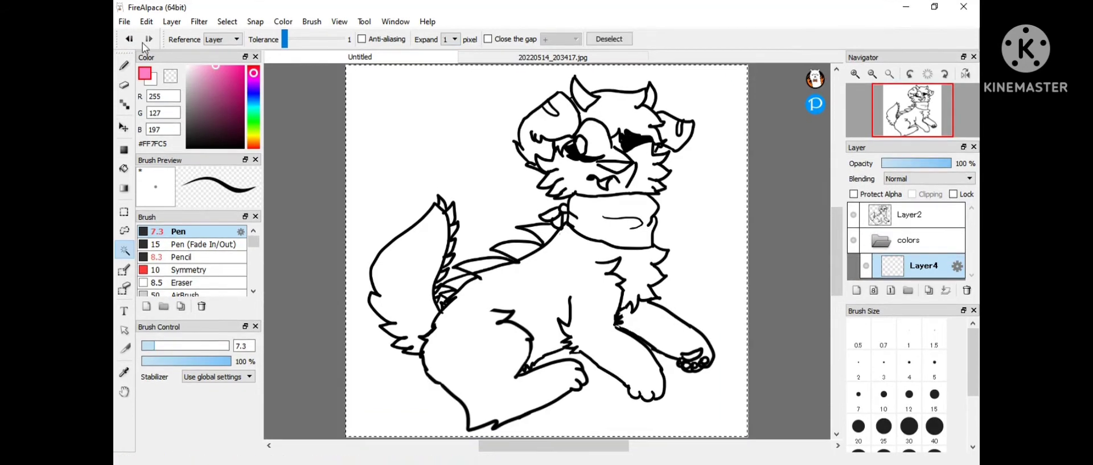
key("ctrl+d")
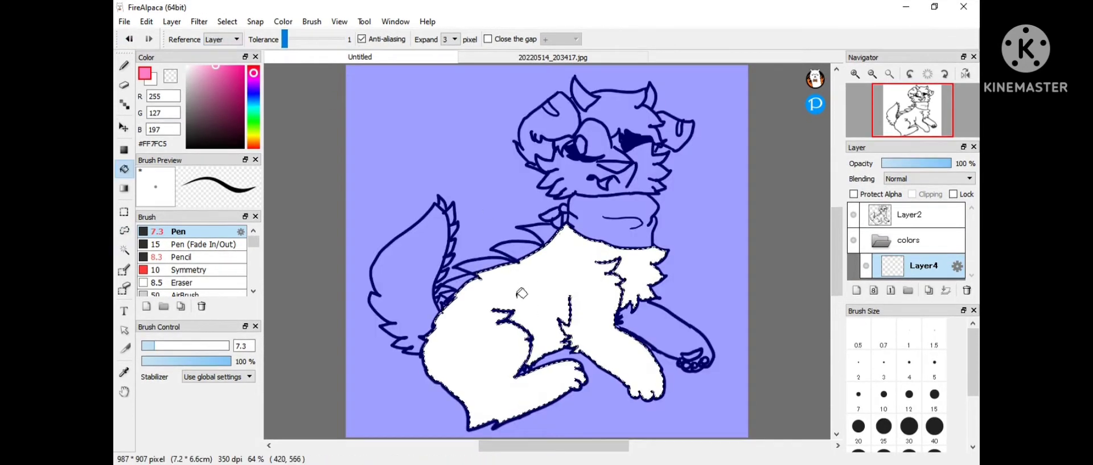
Select the creature's body, face, ears and tail and bucket-fill them with pink #FF7FC5 on Layer4.
left_click(783, 257)
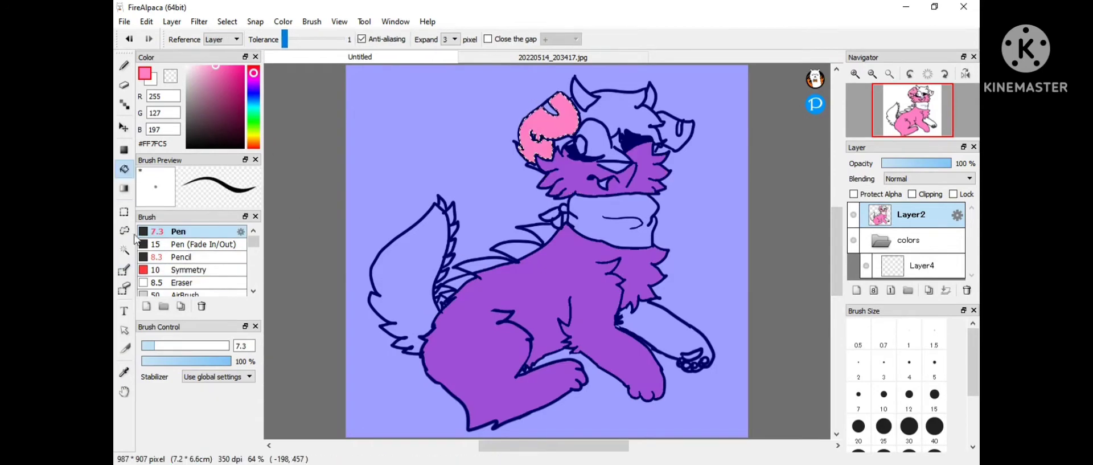
left_click(125, 249)
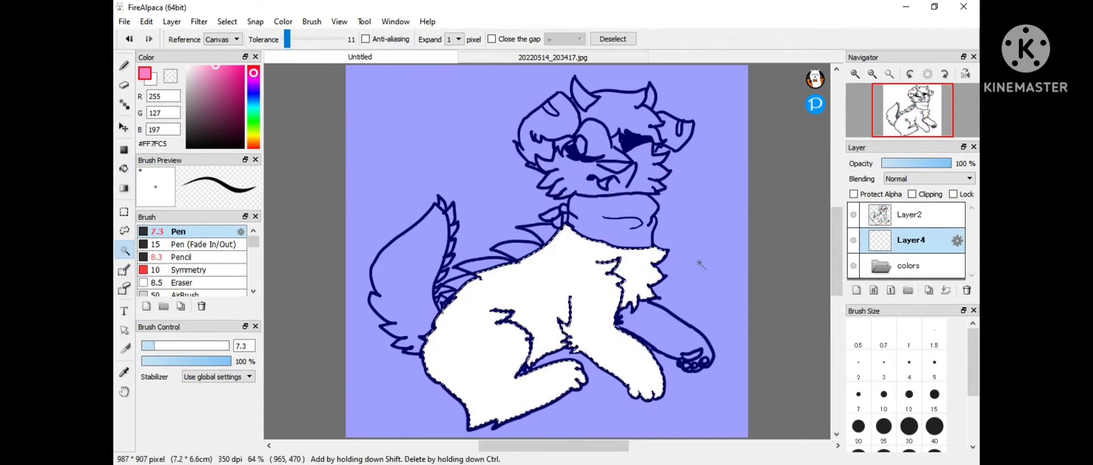
left_click(573, 276)
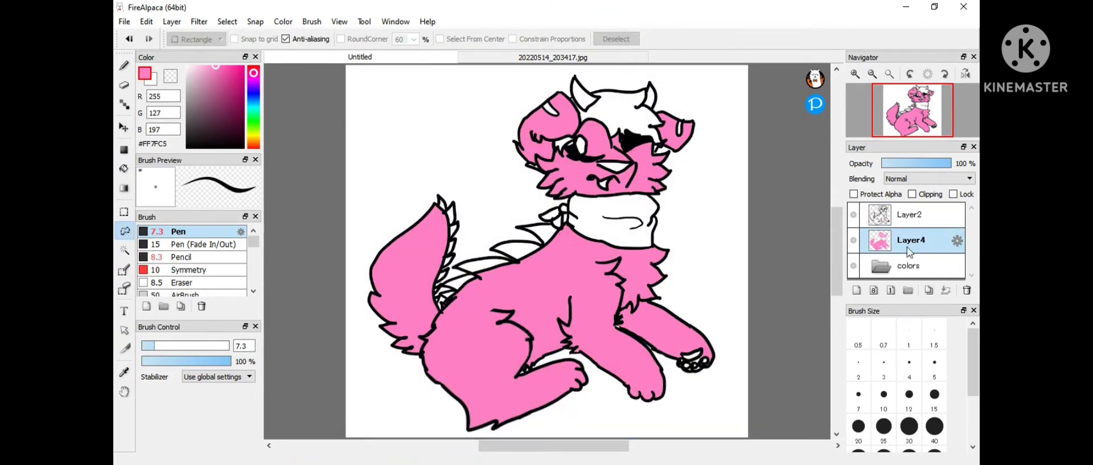
Check the reference photo 20220514_203417.jpg and move the pink base layer Layer4 into the colors folder.
left_click(535, 57)
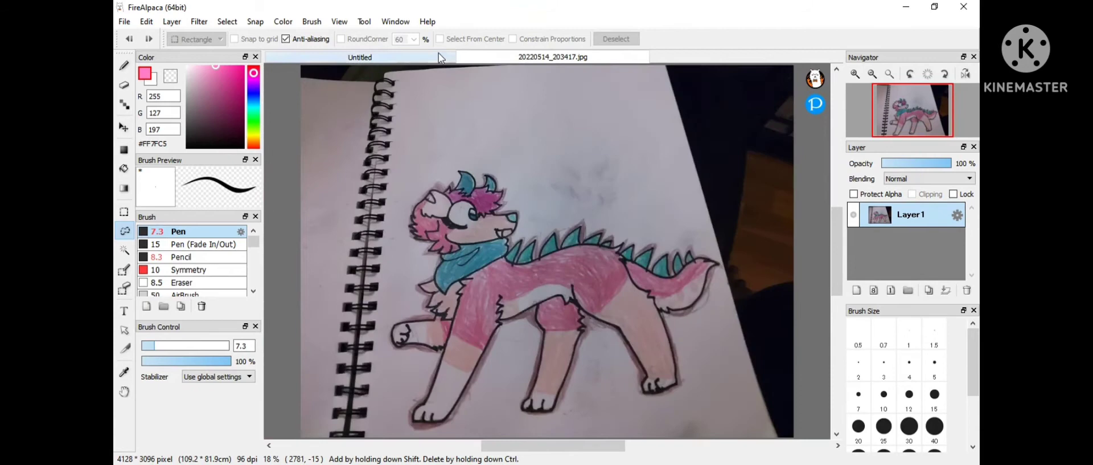
left_click(438, 56)
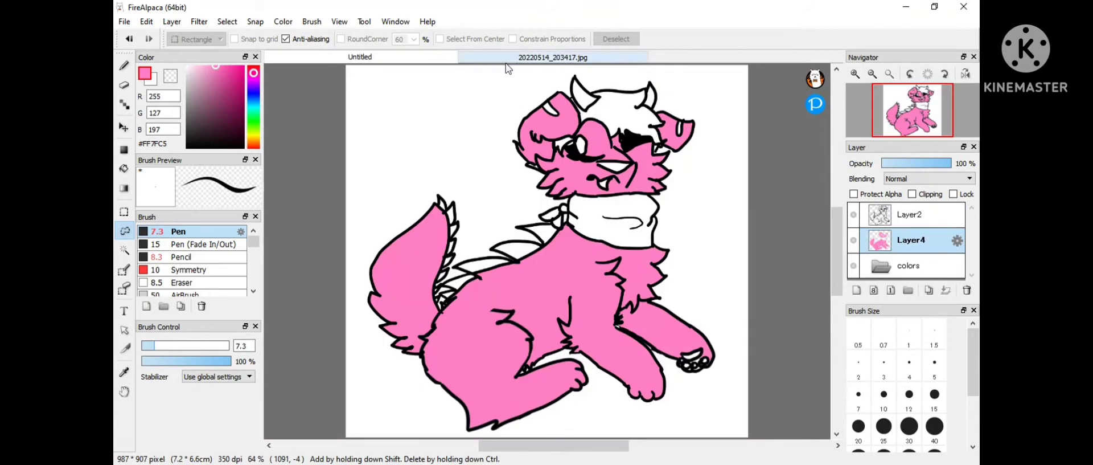
key("ctrl+plus")
key("b")
left_click_drag(911, 240, 892, 271)
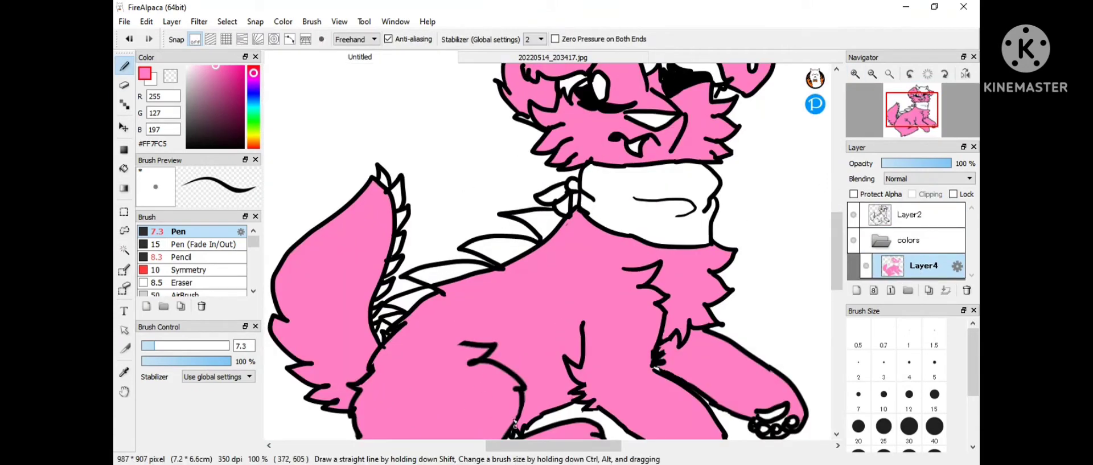
scroll(791, 282, "down", 5)
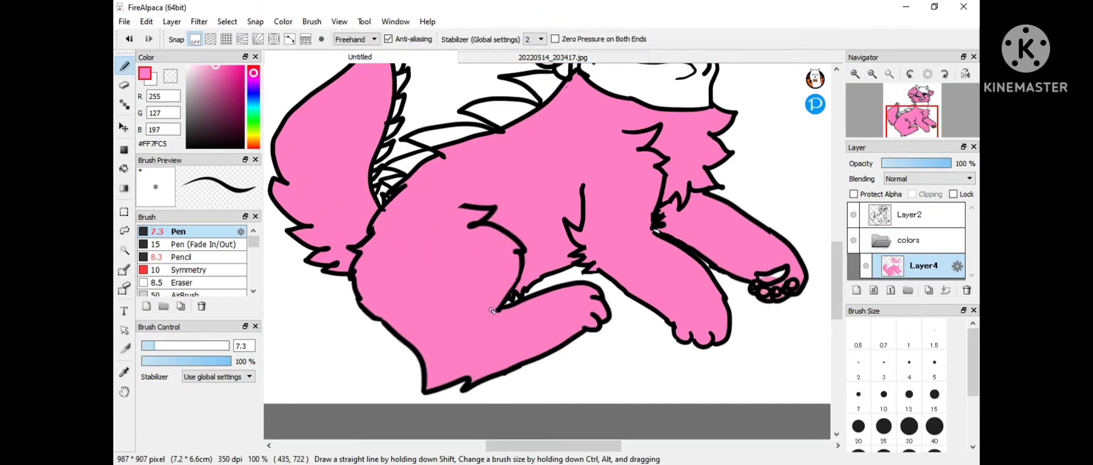
scroll(546, 251, "up", 7)
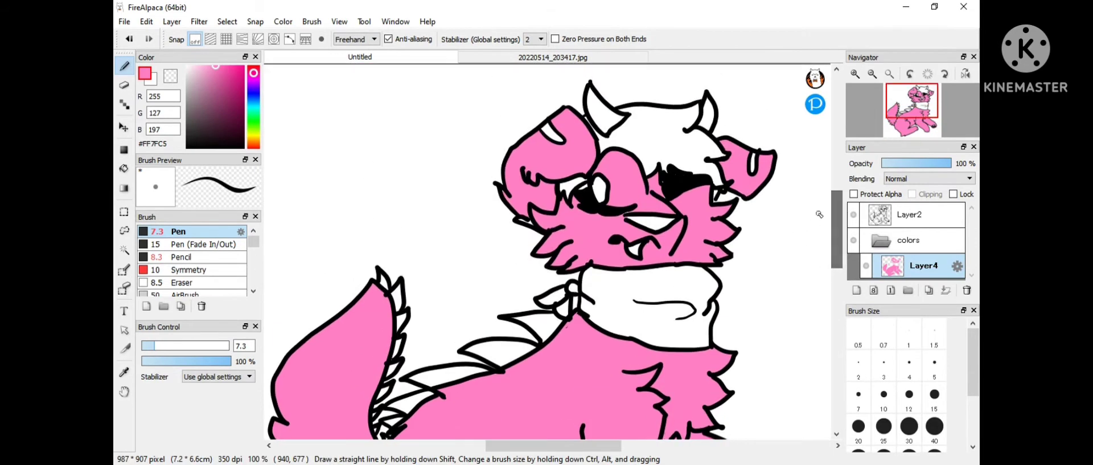
Add a new layer above the pink base and paint the open eye with a teal #52A395 iris and white eyeball.
key("ctrl+shift+n")
left_click(254, 109)
left_click(244, 80)
left_click(217, 97)
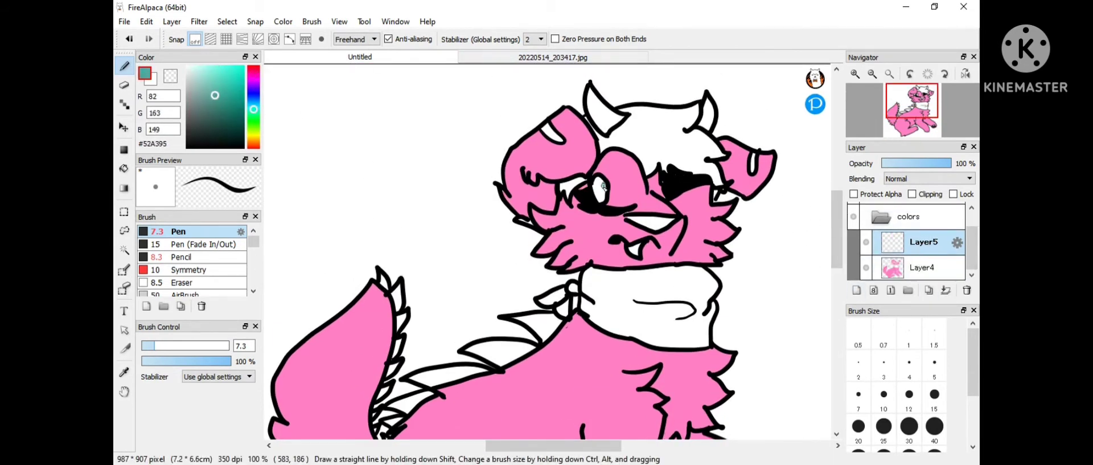
left_click_drag(603, 185, 603, 200)
left_click(553, 57)
left_click(360, 57)
left_click(188, 68)
mouse_move(615, 168)
left_mouse_down()
mouse_move(614, 206)
mouse_move(638, 173)
mouse_move(629, 177)
left_mouse_up()
Compare with the reference photo and paint the creature's nose pale aqua #C6FFF5.
left_click(553, 57)
left_click(360, 57)
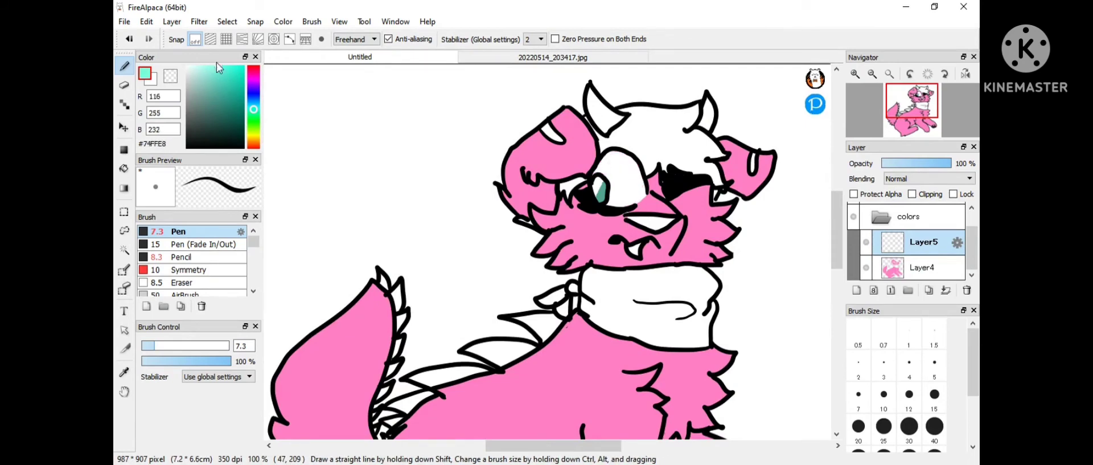
left_click(626, 190, "alt")
left_click(553, 57)
left_click(360, 57)
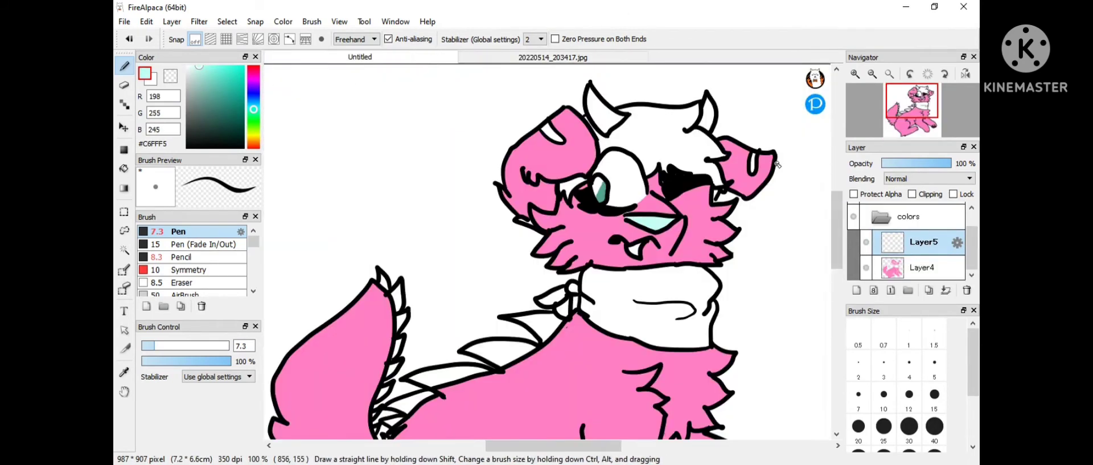
Add a layer directly above Layer4 and start painting the hair tuft magenta #DC28A2 around the forehead.
left_click(923, 267)
left_click(856, 290)
left_click(496, 190)
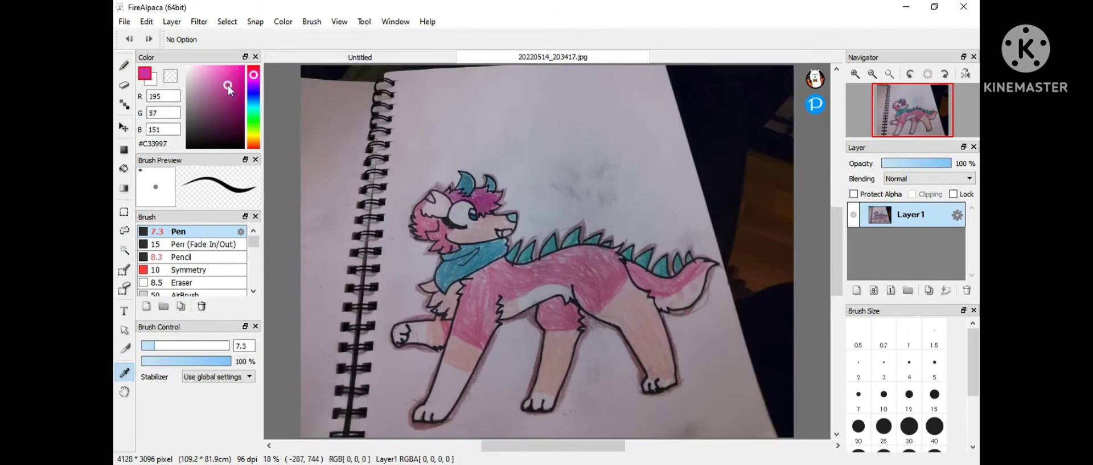
left_click(124, 65)
left_click(360, 57)
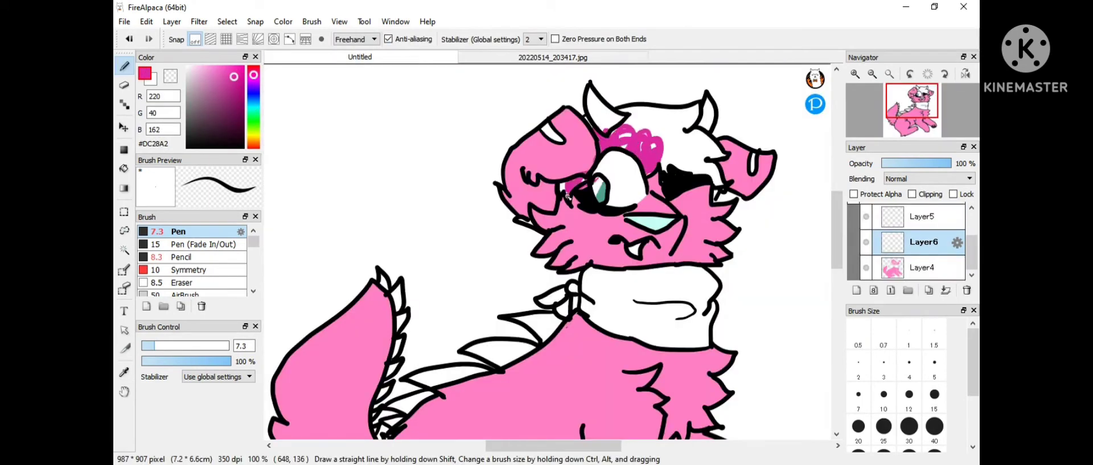
left_click_drag(558, 166, 592, 178)
Add a layer beneath the pink base and cover the whole canvas with a muted purple #87728A rectangle.
scroll(552, 250, "down", 3)
scroll(553, 250, "up", 3)
key("ctrl+shift+n")
key("u")
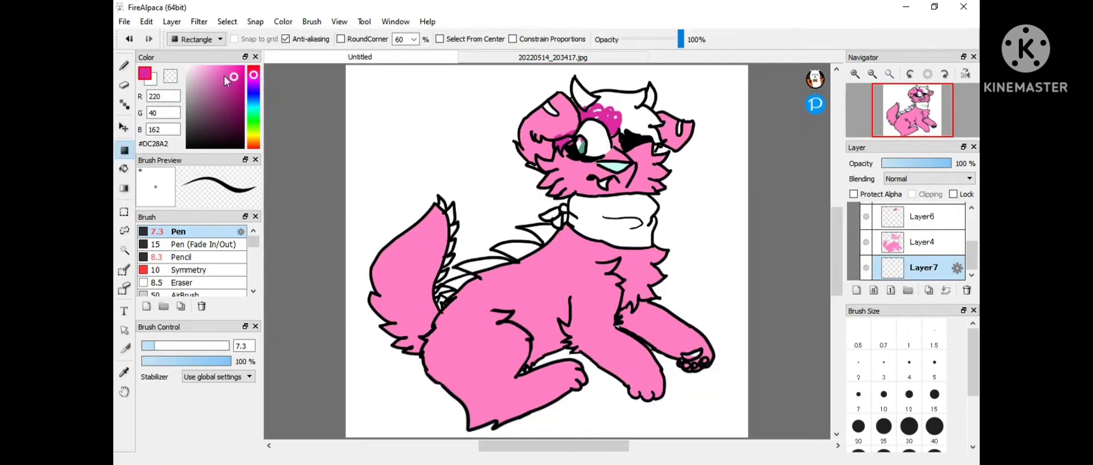
left_click(196, 103)
left_click_drag(347, 65, 748, 437)
scroll(826, 179, "up", 3)
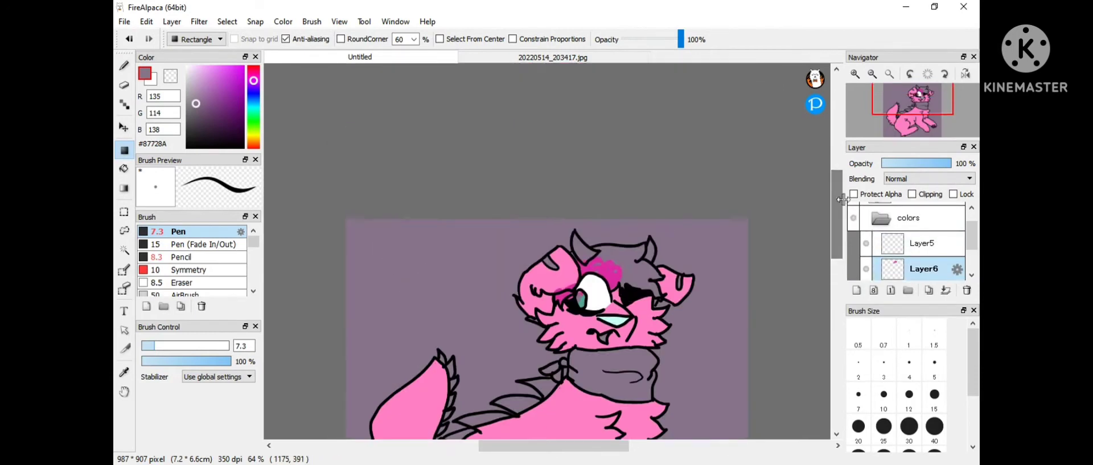
scroll(954, 272, "down", 2)
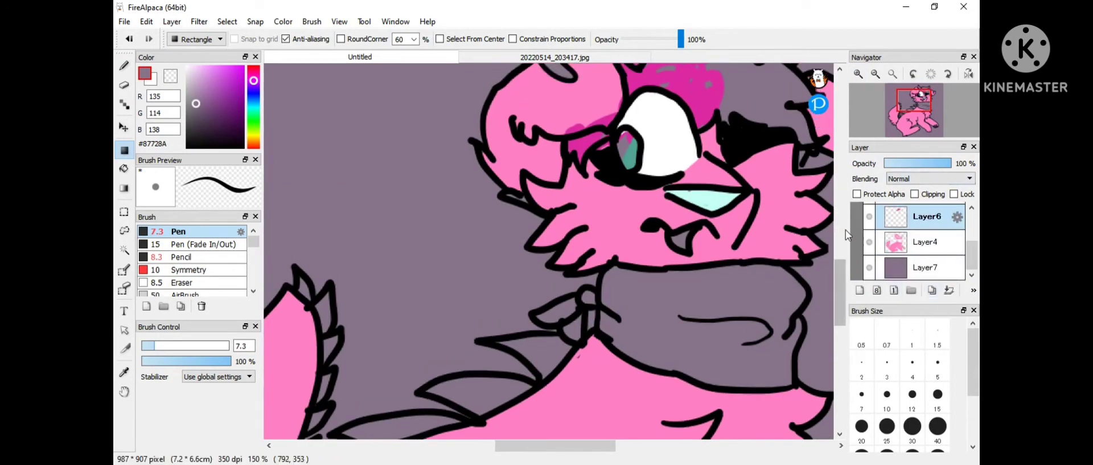
Delete the pink and magenta layers Layer4 and Layer6, and fill the creature's face with pink #FF7CB1 on Layer5.
left_click_drag(849, 230, 841, 230)
scroll(911, 240, "up", 2)
key("w")
left_click(252, 71)
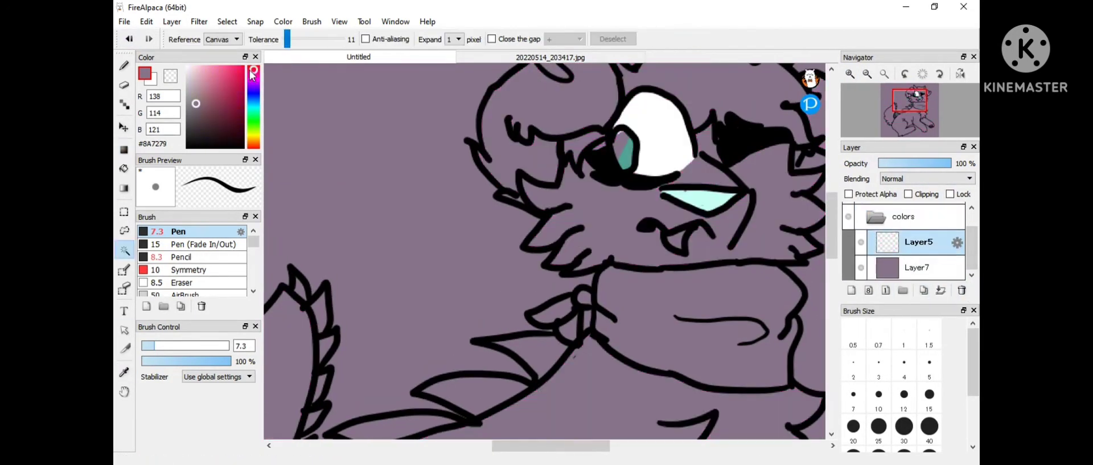
left_click(675, 236)
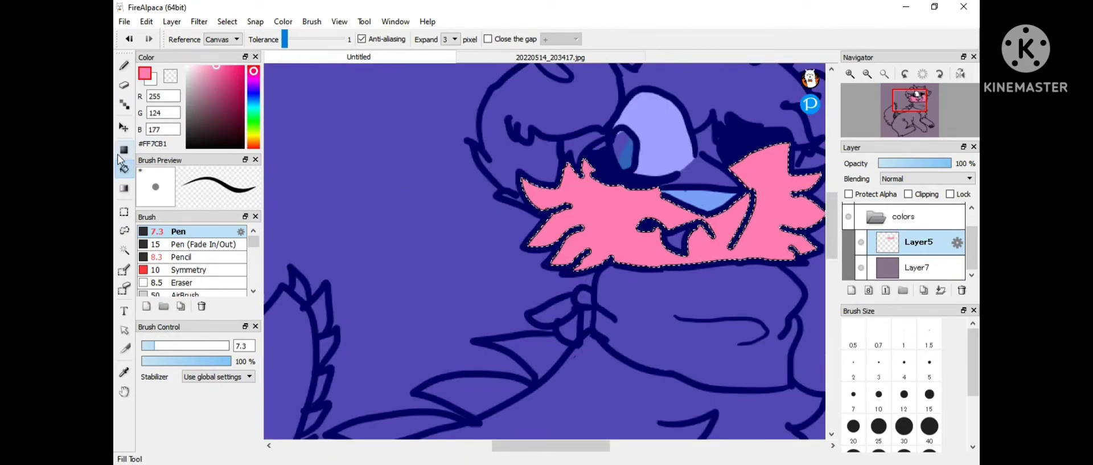
left_click(708, 180)
Select the creature's body, chest and legs and fill them with pink #FF7CB1 on Layer5.
left_click(627, 398)
key("g")
left_click(626, 398)
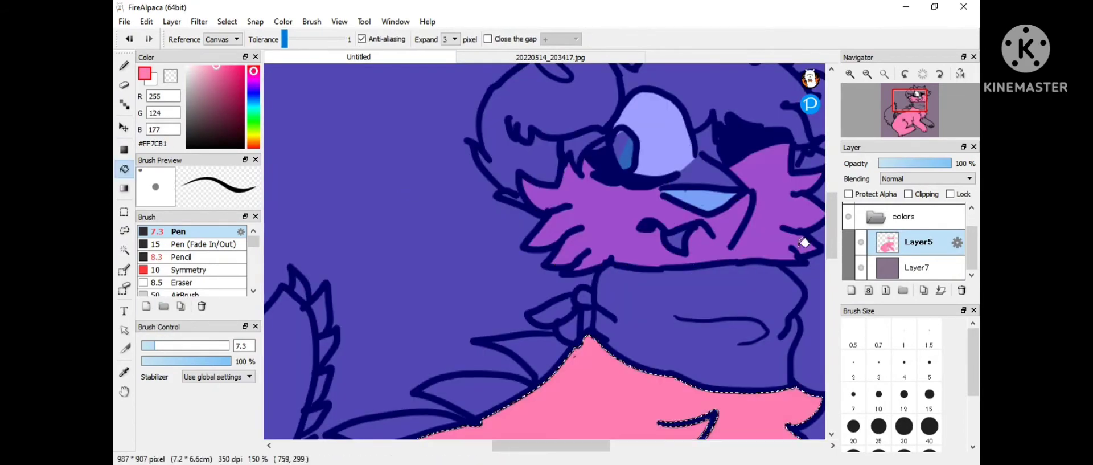
scroll(744, 224, "down", 5)
key("w")
key("ctrl+z")
key("ctrl+z")
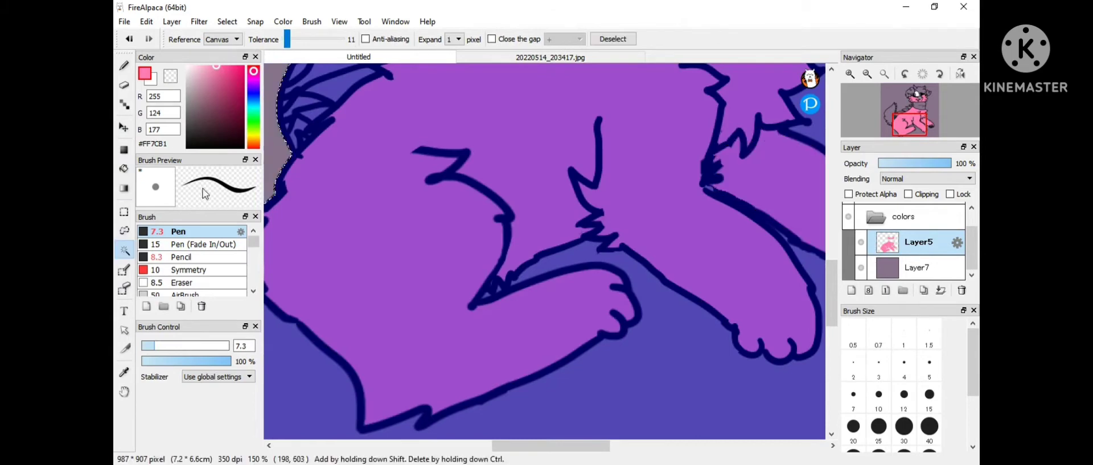
Fill the tail and both ears with pink #FF7CB1 and clear the selection.
key("g")
key("ctrl+0")
key("w")
key("ctrl+z")
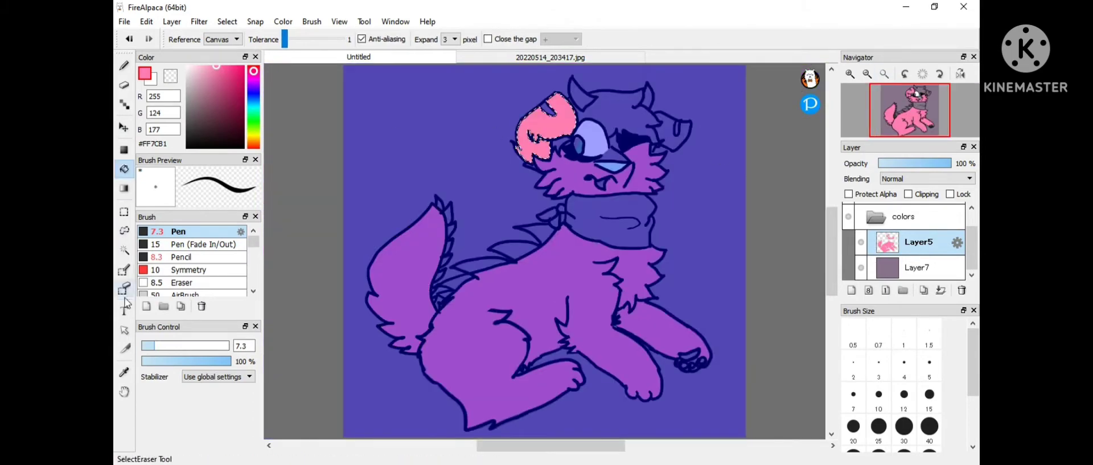
key("g")
left_click(673, 130)
left_click(124, 212)
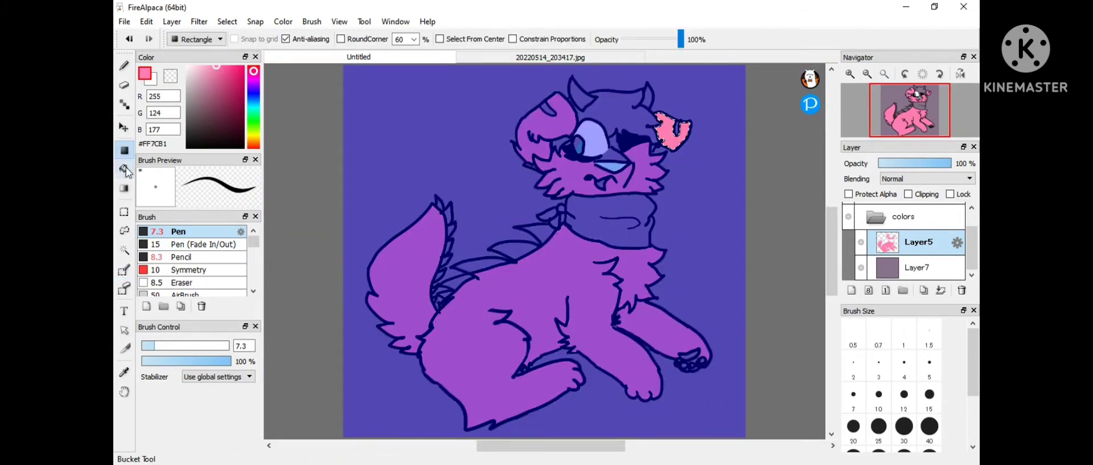
left_click(619, 40)
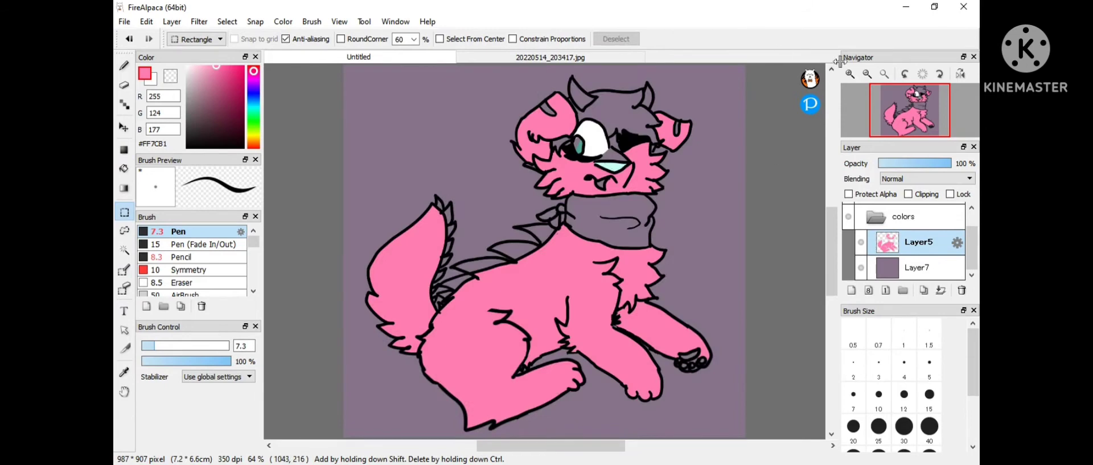
Erase the eye and nose colours from Layer5 with the 8.3 Eraser.
scroll(905, 251, "up", 2)
scroll(570, 228, "up", 5)
mouse_move(951, 163)
left_mouse_down()
mouse_move(933, 165)
mouse_move(954, 164)
left_mouse_up()
key("e")
scroll(547, 251, "up", 3)
left_click_drag(654, 108, 694, 165)
left_click_drag(717, 91, 692, 131)
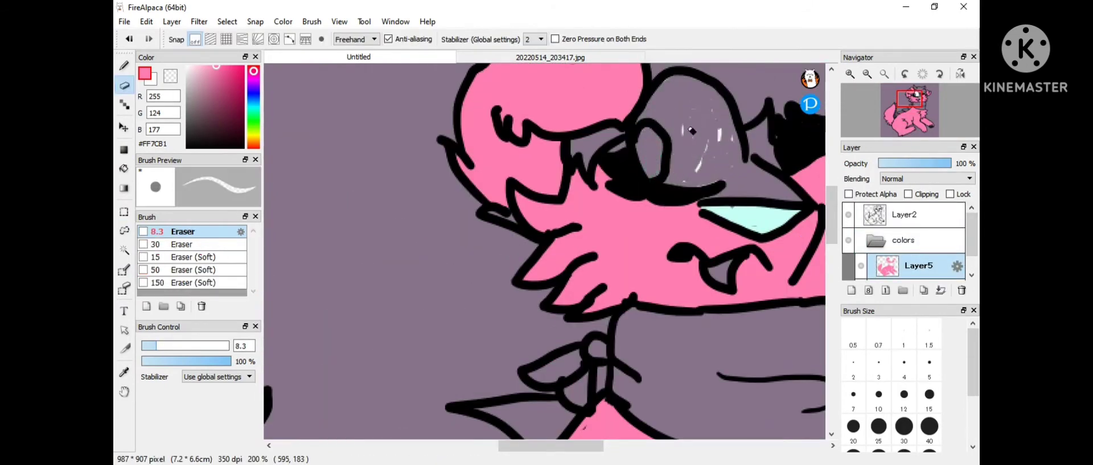
scroll(666, 103, "right", 4)
left_click_drag(524, 214, 520, 220)
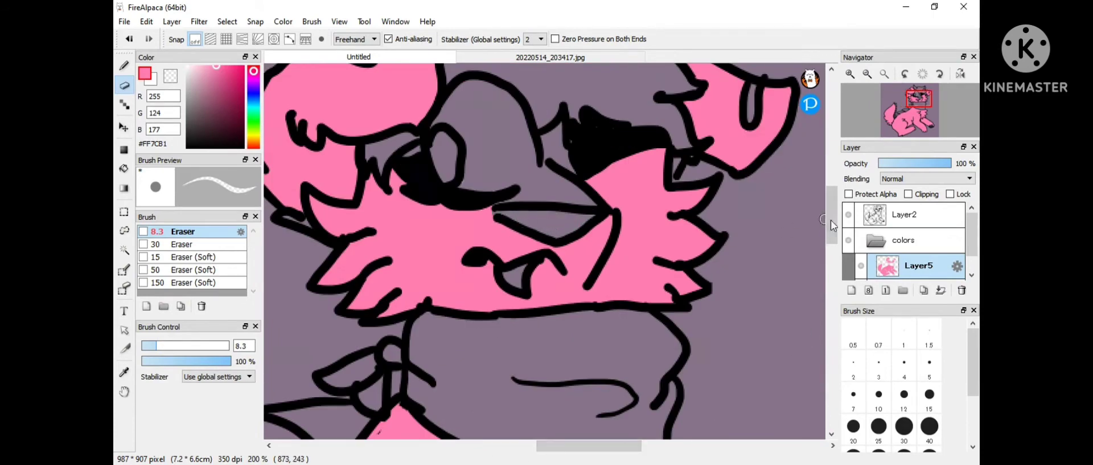
Add a new layer above Layer5 and paint the open eye with a teal iris and a white #FFFFFF eyeball.
key("ctrl+shift+n")
scroll(690, 284, "up", 2)
key("b")
left_click(205, 106)
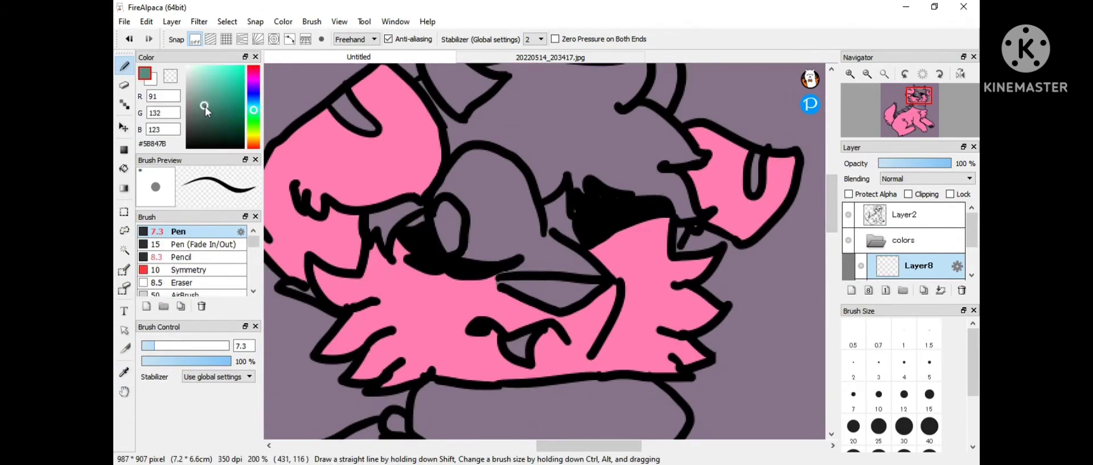
mouse_move(456, 210)
left_mouse_down()
mouse_move(475, 163)
mouse_move(455, 177)
mouse_move(512, 162)
mouse_move(539, 225)
mouse_move(496, 250)
left_mouse_up()
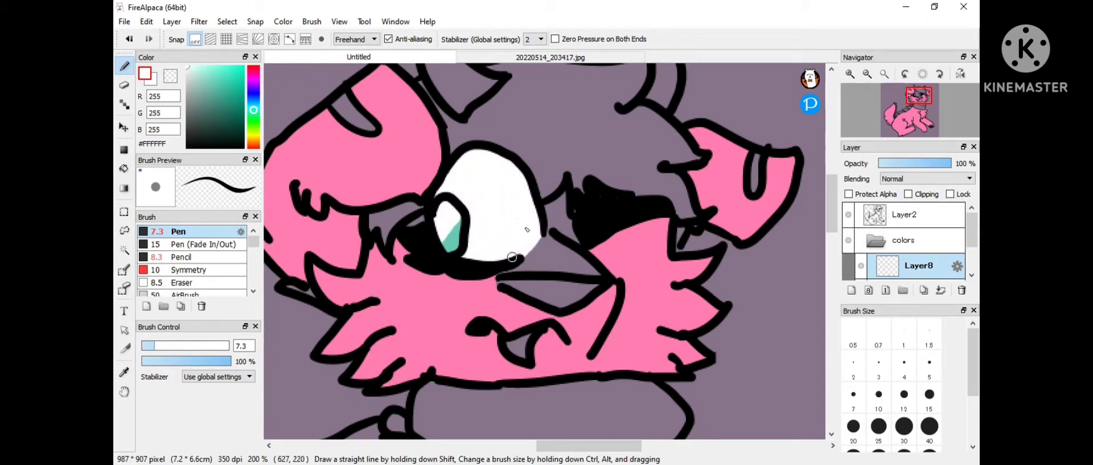
Paint the creature's nose mint green #A5FFDB on Layer8.
left_click(501, 296, "alt")
left_click(254, 109)
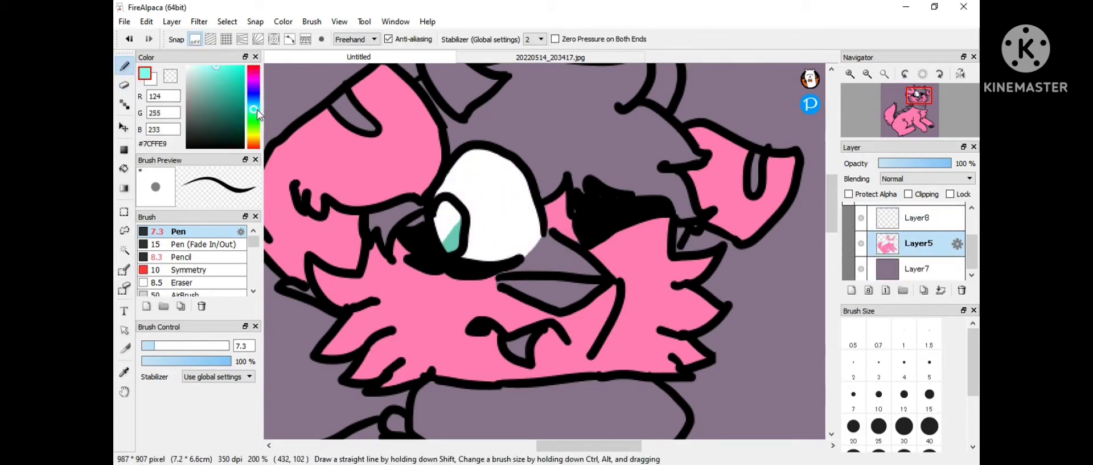
left_click(895, 222)
left_click_drag(582, 293, 601, 283)
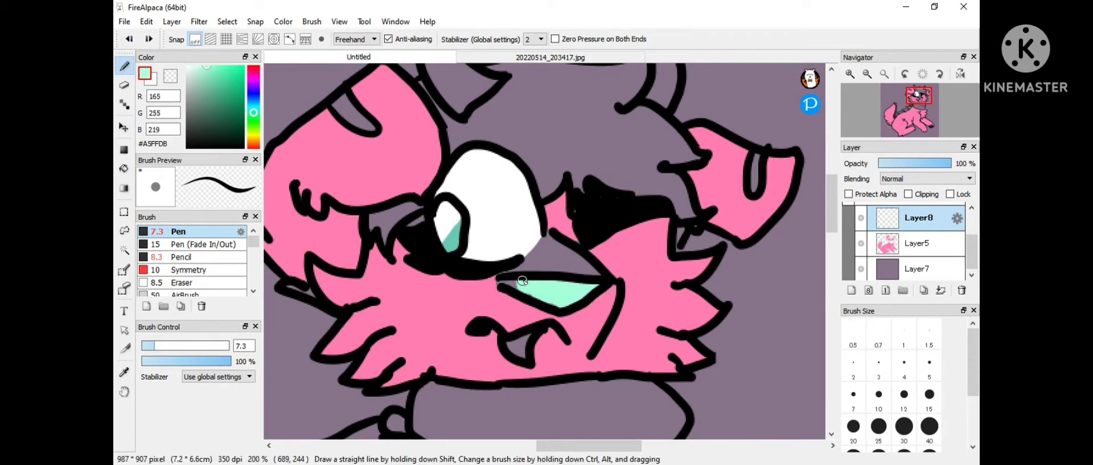
Add Layer9 above Layer5 and paint the muzzle and cheek fur pale pink #FFE7EB with the size 19 Pen.
left_click(593, 272, "alt")
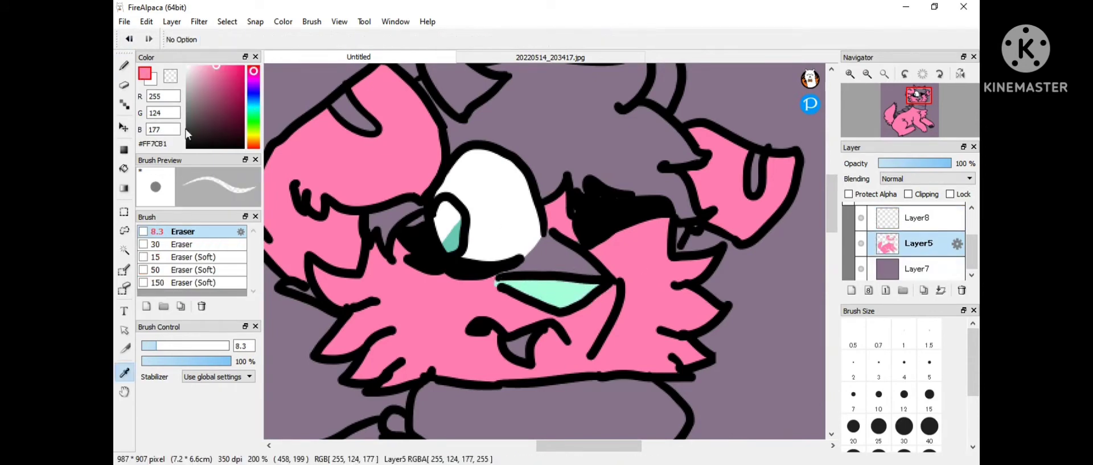
scroll(804, 261, "down", 5)
scroll(807, 294, "up", 4)
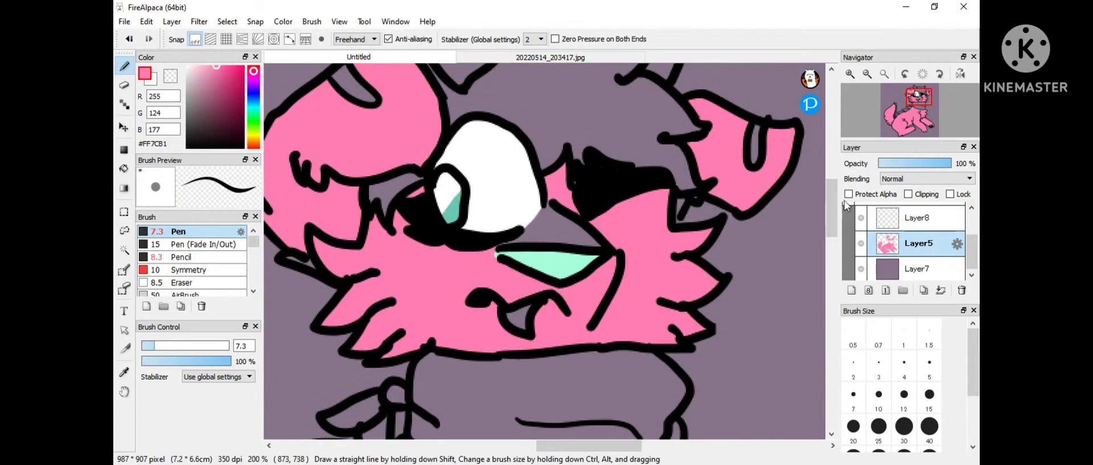
left_click(197, 66)
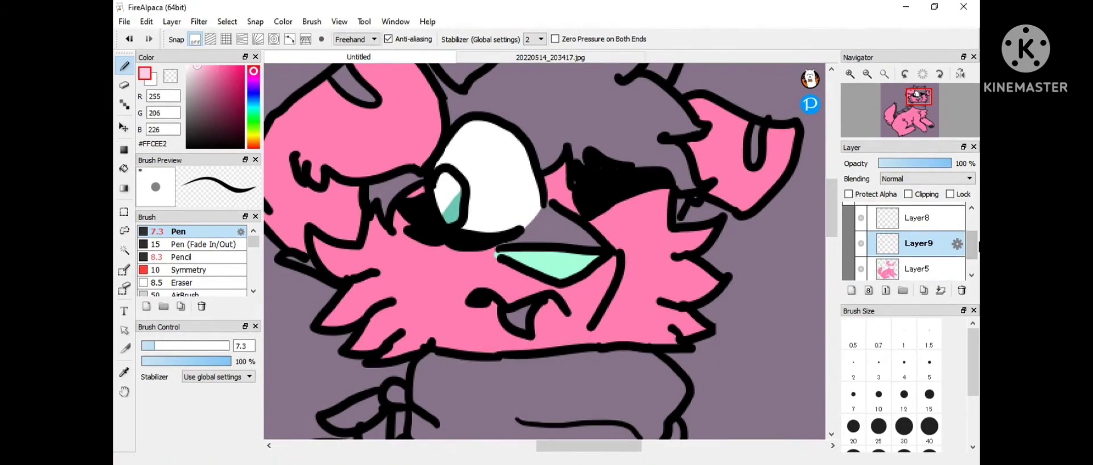
left_click(851, 290)
mouse_move(908, 246)
left_mouse_down()
mouse_move(935, 217)
mouse_move(934, 243)
left_mouse_up()
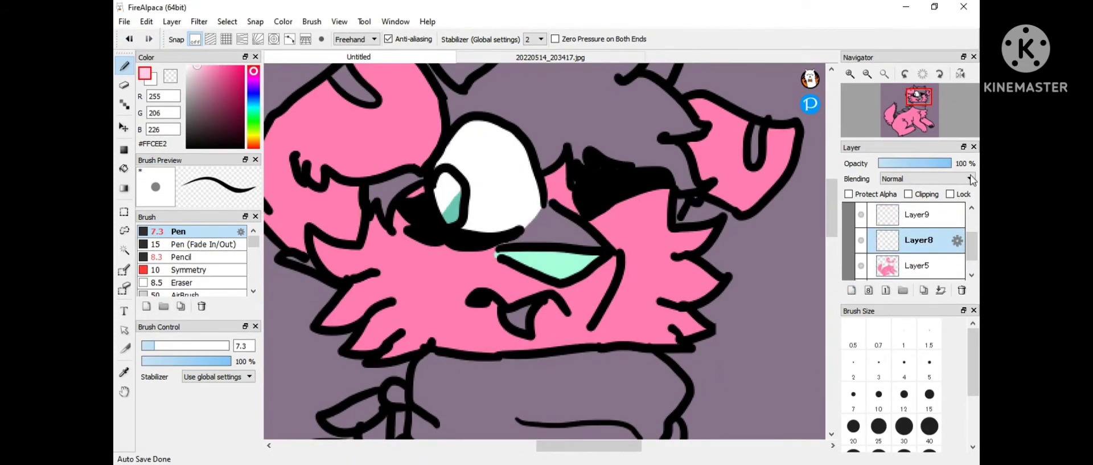
mouse_move(529, 237)
left_mouse_down()
mouse_move(550, 216)
mouse_move(360, 242)
mouse_move(424, 297)
mouse_move(475, 274)
mouse_move(529, 321)
mouse_move(375, 339)
mouse_move(389, 331)
mouse_move(367, 300)
left_mouse_up()
mouse_move(562, 250)
left_mouse_down()
mouse_move(585, 282)
mouse_move(614, 289)
mouse_move(609, 232)
mouse_move(669, 246)
left_mouse_up()
left_click_drag(355, 248, 333, 253)
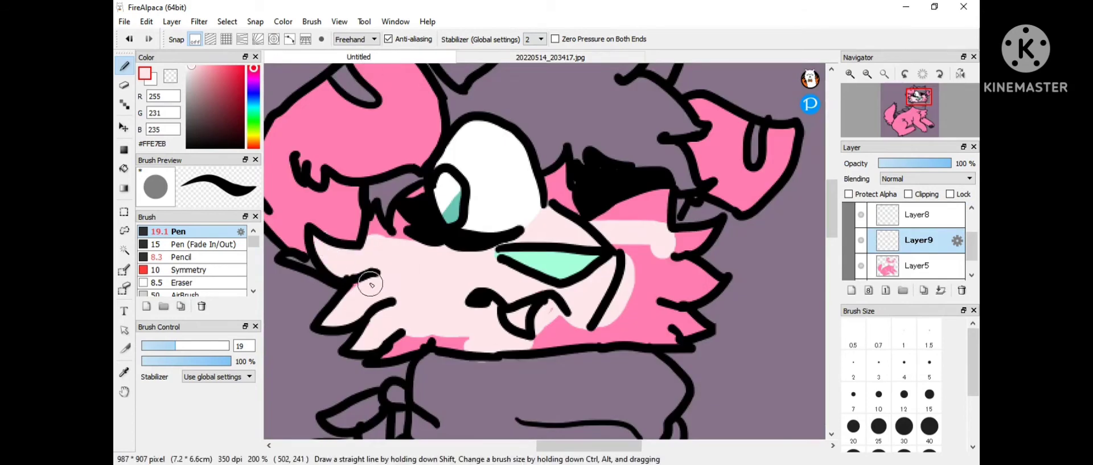
mouse_move(370, 283)
left_mouse_down()
mouse_move(389, 349)
mouse_move(562, 308)
left_mouse_up()
mouse_move(649, 262)
left_mouse_down()
mouse_move(696, 292)
mouse_move(594, 329)
mouse_move(677, 326)
left_mouse_up()
Check the reference photo and paint the tips of both ears pale pink #FFE7EB on Layer9.
left_click(550, 57)
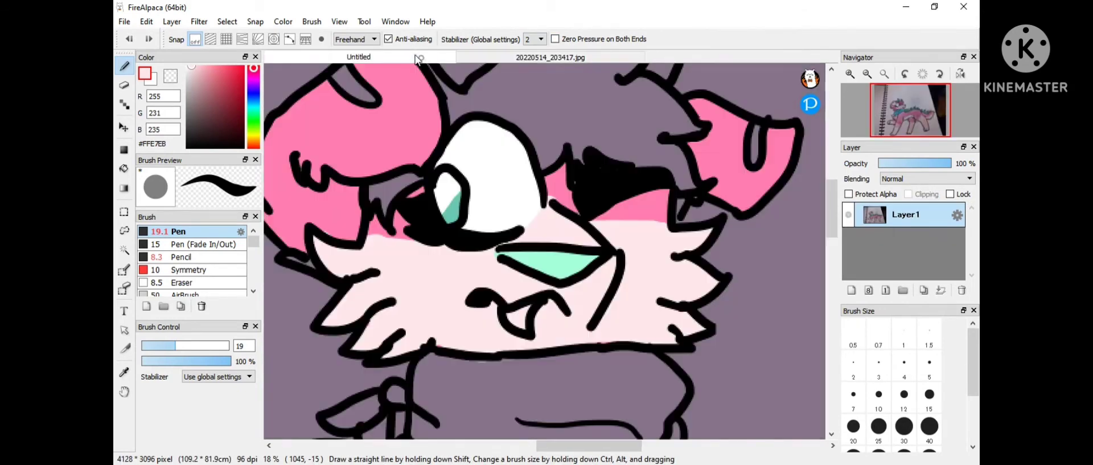
left_click(359, 57)
mouse_move(350, 171)
left_mouse_down()
mouse_move(415, 103)
mouse_move(422, 149)
left_mouse_up()
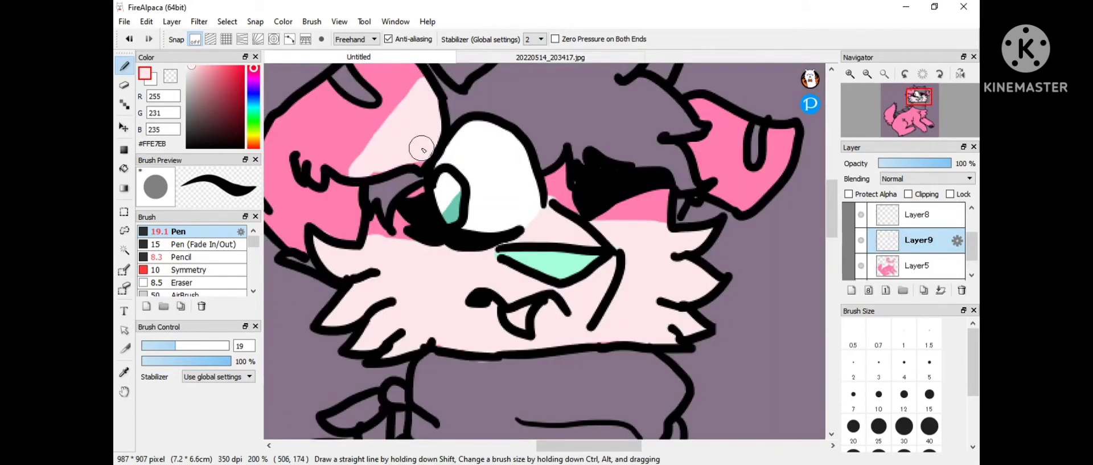
left_click(344, 157, "alt")
left_click(302, 290, "alt")
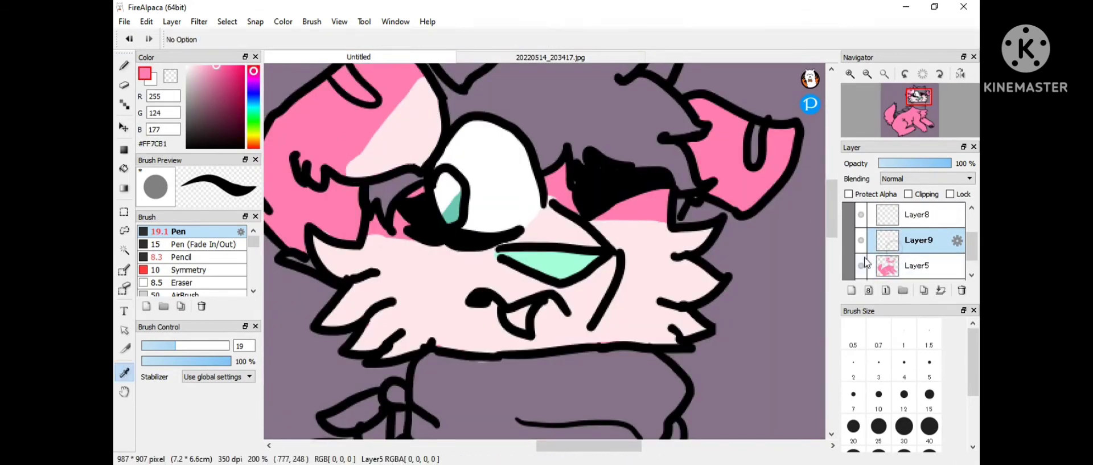
left_click_drag(786, 142, 720, 191)
Add Layer10 and place it directly below Layer9 in the layer stack.
left_click(729, 137, "alt")
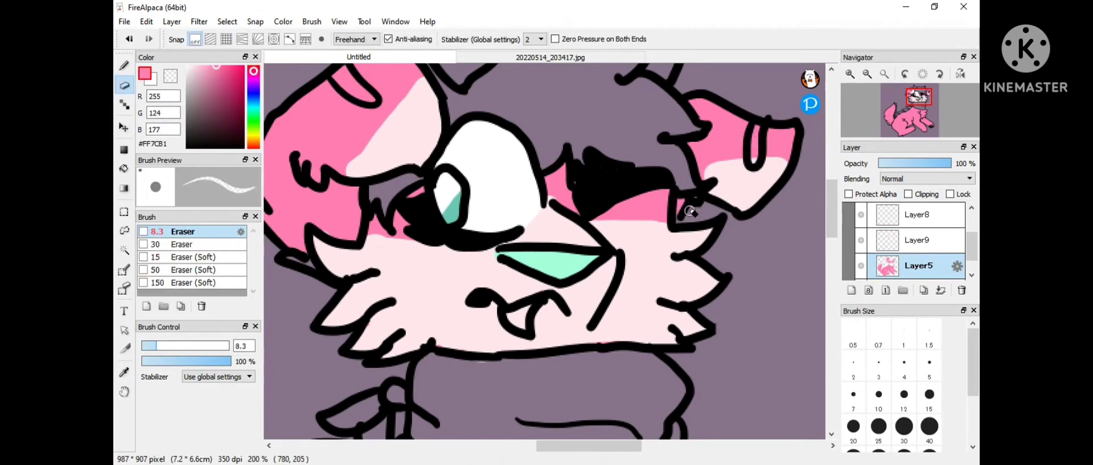
left_click(852, 289)
left_click(761, 144, "alt")
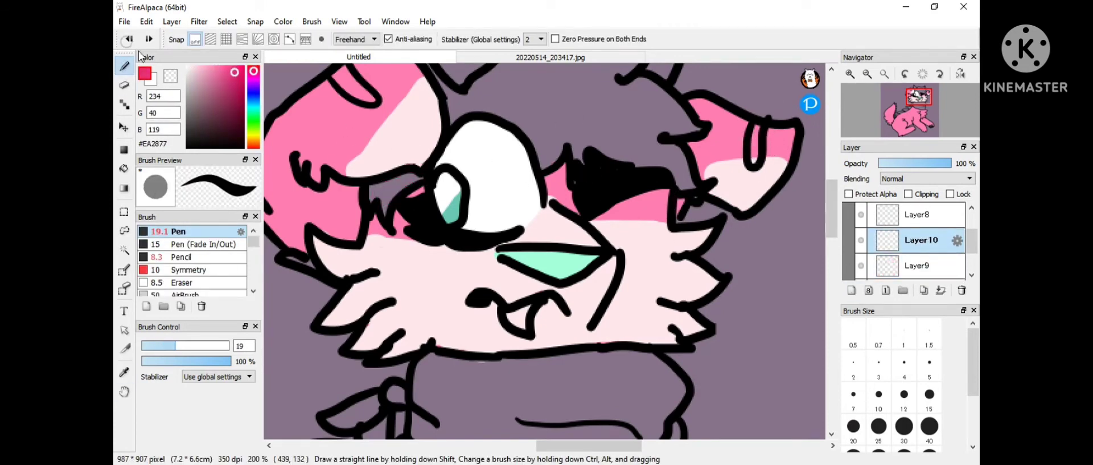
left_click_drag(922, 239, 922, 265)
Paint the hair between the horns and around the eyes dark pink #EA2877 on Layer10, checking the reference photo.
left_click_drag(370, 188, 422, 214)
left_click_drag(472, 137, 570, 97)
left_click_drag(444, 85, 478, 120)
left_click(550, 57)
left_click(359, 57)
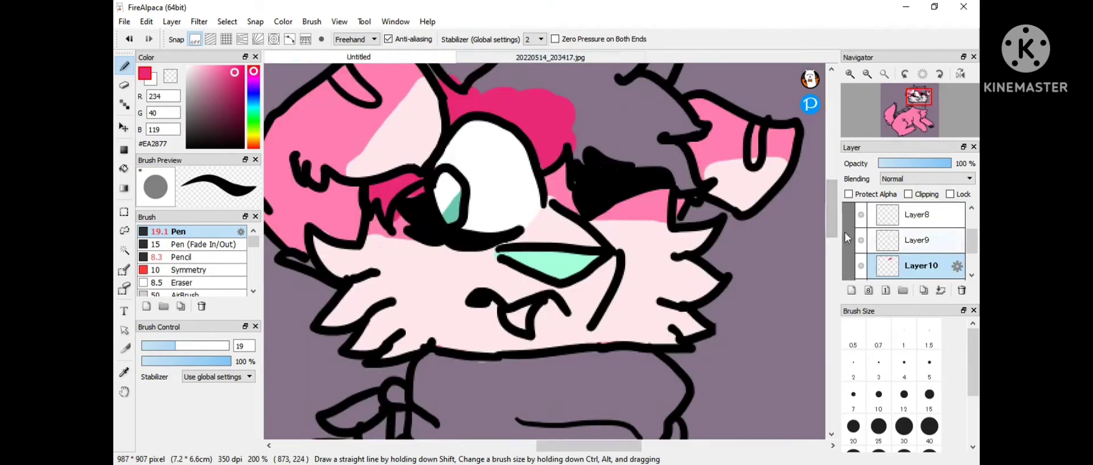
mouse_move(433, 170)
left_mouse_down()
mouse_move(547, 148)
mouse_move(643, 228)
left_mouse_up()
left_click_drag(626, 194, 623, 244)
left_click(551, 57)
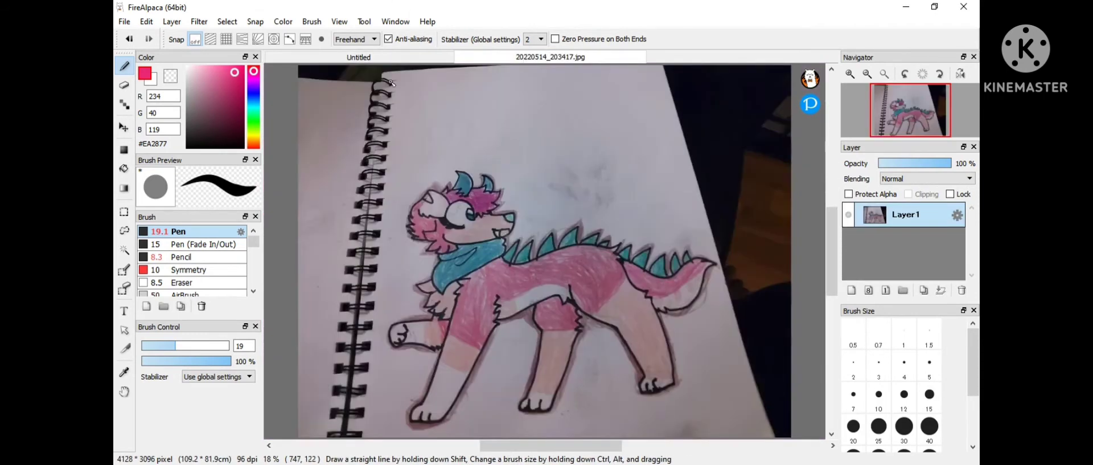
left_click(393, 57)
left_click(130, 86)
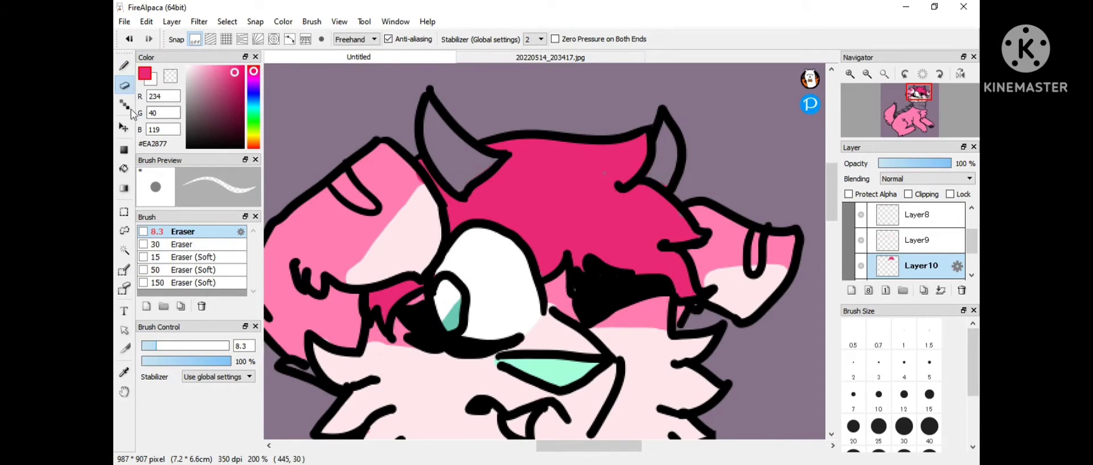
Erase the pale pink tips of both ears from Layer9 with the 8.3 Eraser.
left_click(124, 65)
left_click(917, 240)
left_click(124, 85)
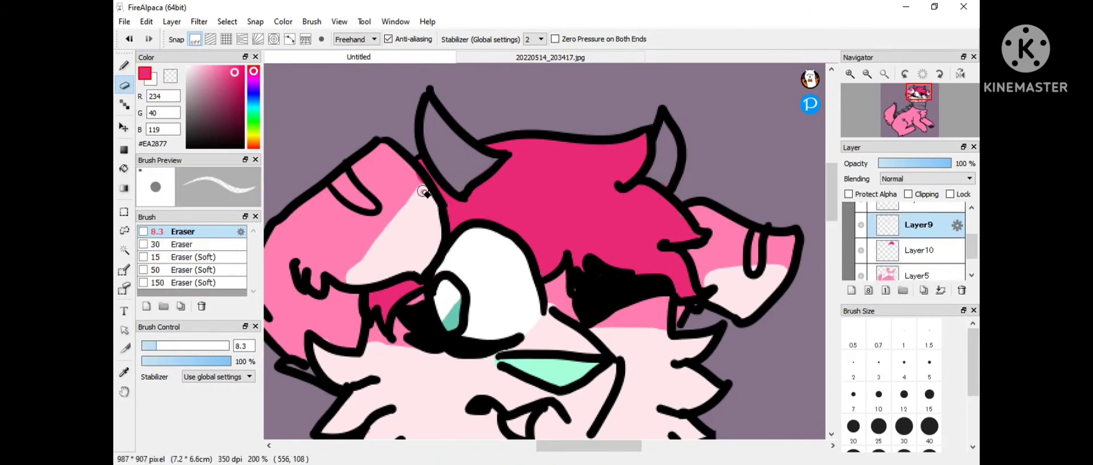
left_click_drag(423, 192, 431, 259)
left_click_drag(785, 265, 713, 298)
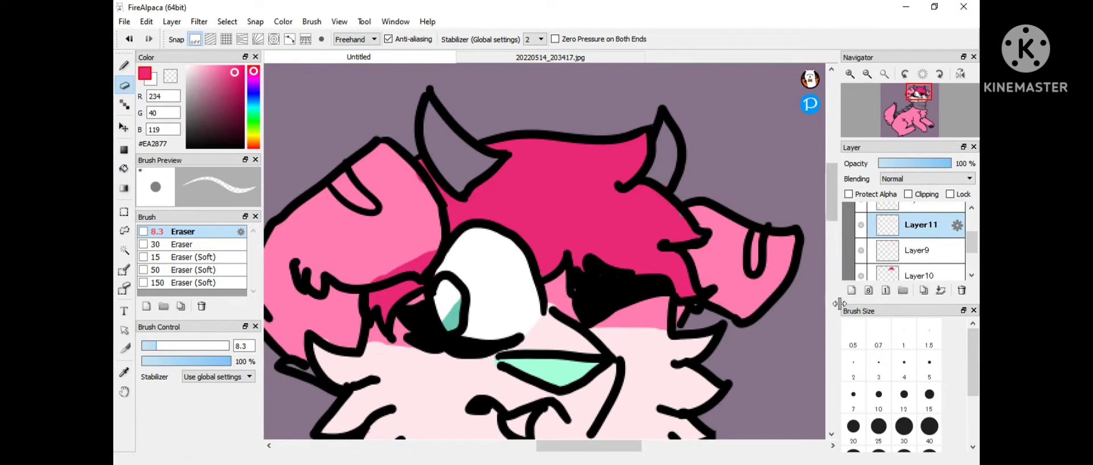
Add Layer11 above Layer9 and paint the tips of both ears white.
key("x")
key("b")
left_click_drag(345, 267, 434, 229)
mouse_move(778, 276)
left_mouse_down()
mouse_move(739, 284)
mouse_move(742, 296)
mouse_move(757, 277)
mouse_move(715, 263)
left_mouse_up()
key("e")
Paint the chest fluff pale pink #FFE7EB on Layer9 and erase the colour outside its outline.
left_click(917, 250)
key("i")
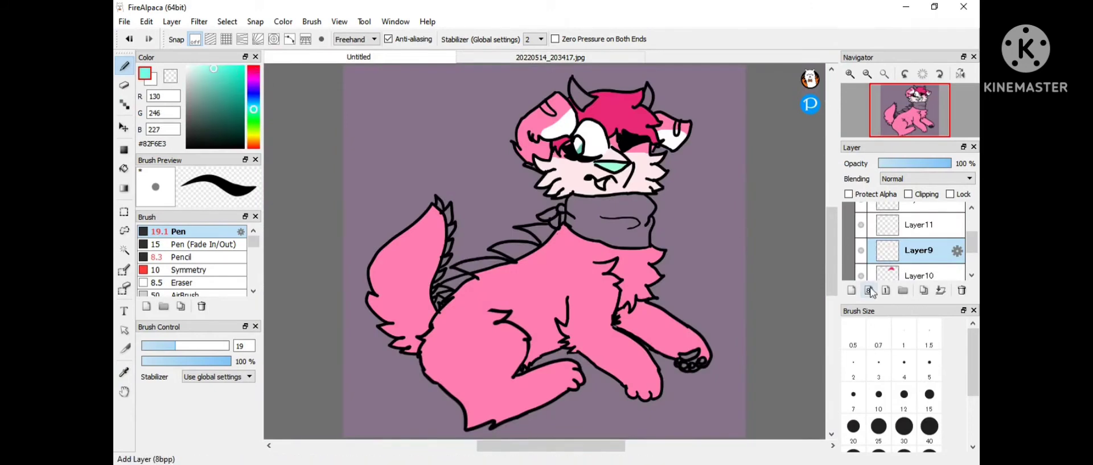
left_click(636, 264, "alt")
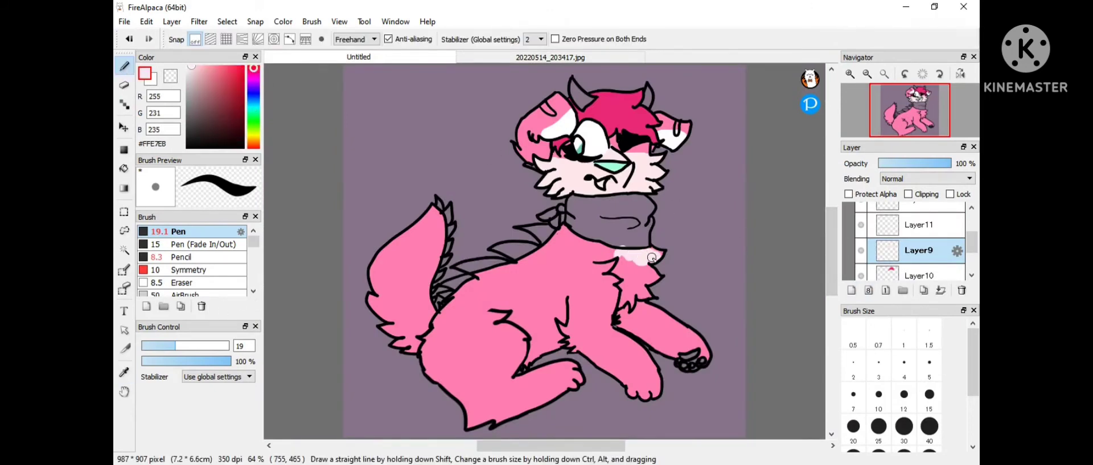
scroll(652, 257, "up", 3)
left_click_drag(683, 325, 680, 282)
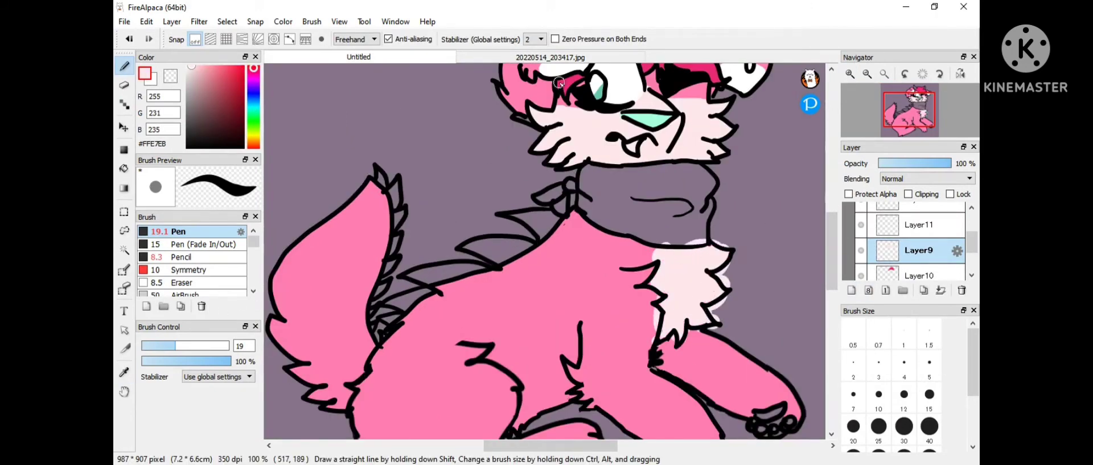
key("e")
left_click_drag(657, 312, 655, 330)
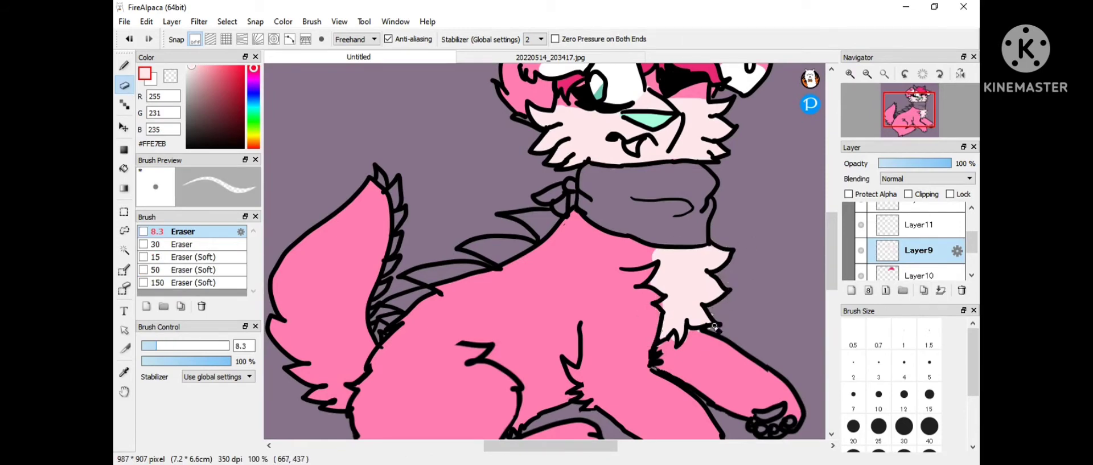
Check the reference photo, paint the belly white #FFFFFF on Layer11 and erase the overflow around its outline.
left_click(551, 57)
left_click(421, 57)
key("p")
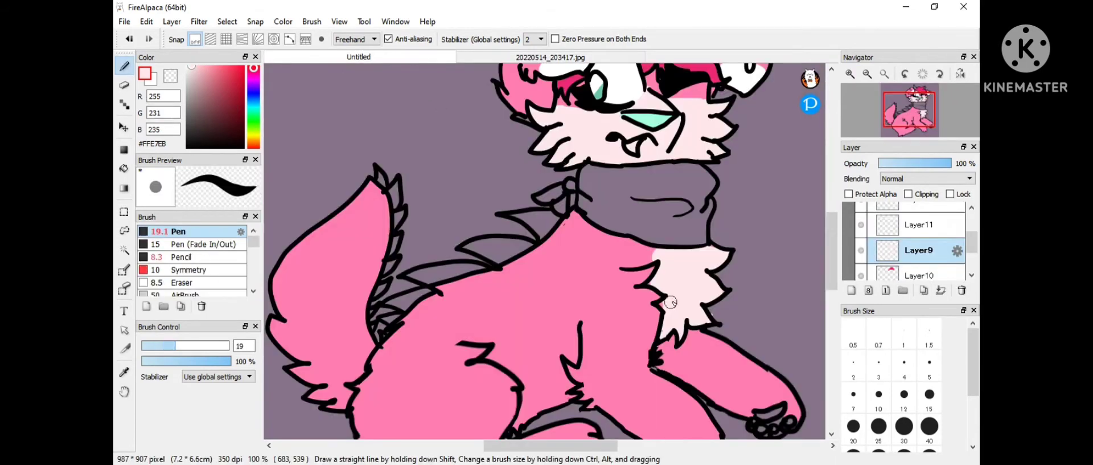
left_click(919, 224)
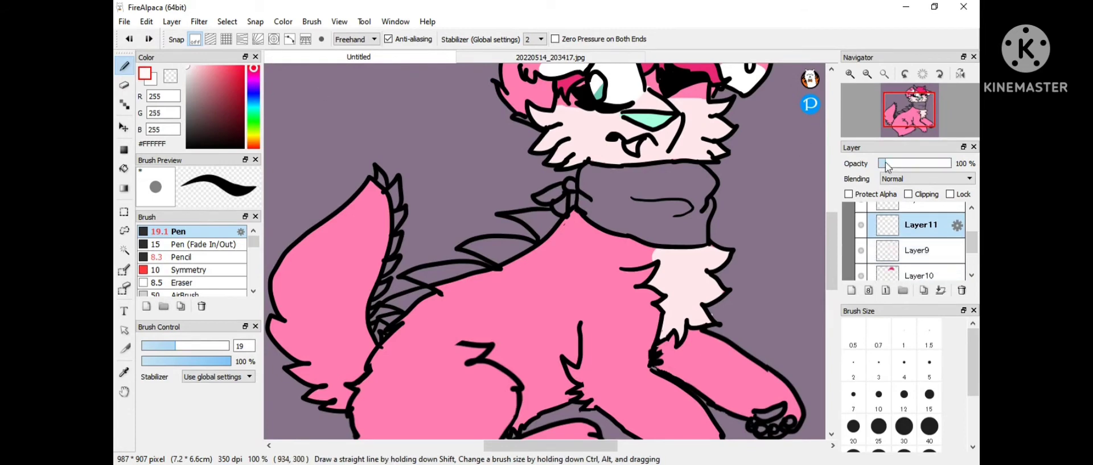
mouse_move(493, 362)
left_mouse_down()
mouse_move(524, 416)
mouse_move(576, 346)
left_mouse_up()
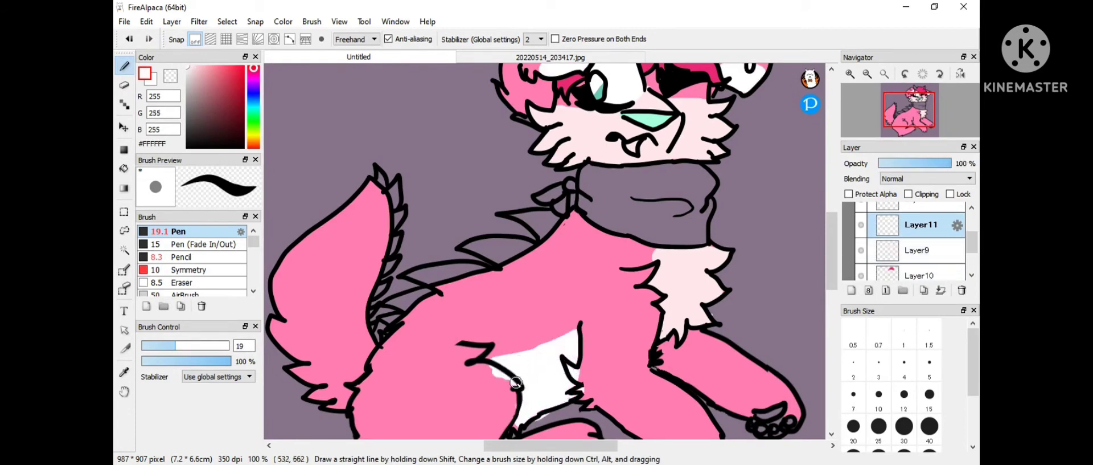
key("e")
scroll(516, 171, "up", 1)
scroll(496, 192, "down", 4)
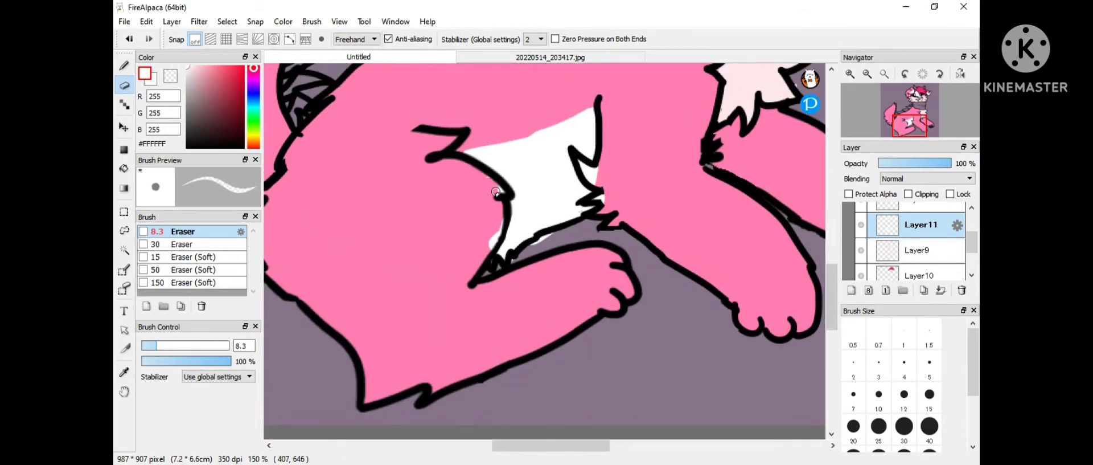
left_click_drag(517, 200, 518, 217)
Paint a pale pink #FFE7EB band across the upper part of each front leg on Layer9 and clean its edges.
key("b")
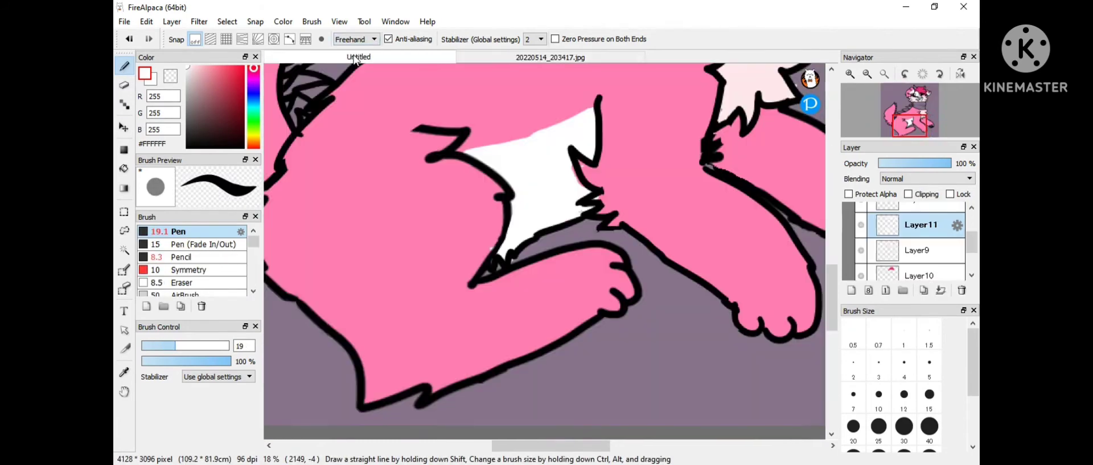
scroll(785, 218, "right", 4)
left_click(918, 250)
left_click(519, 81, "alt")
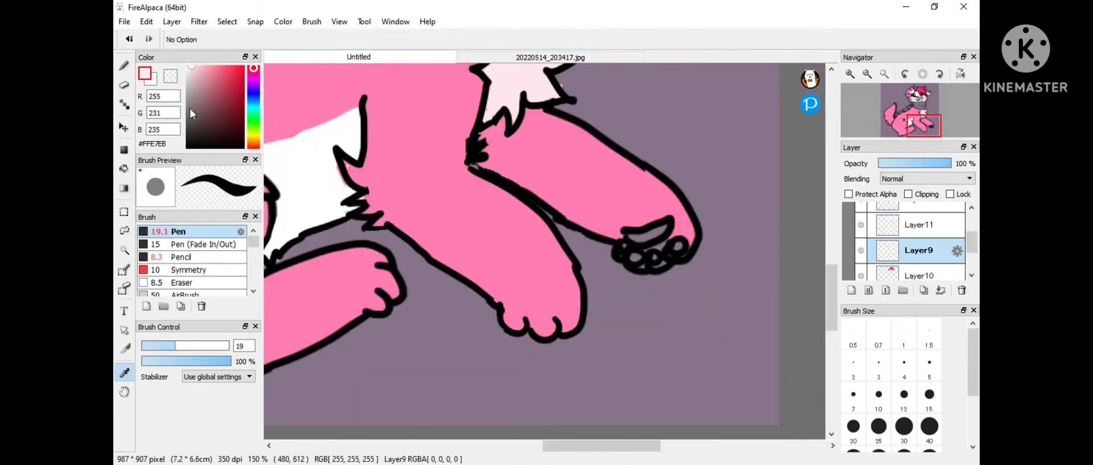
mouse_move(480, 179)
left_mouse_down()
mouse_move(410, 235)
mouse_move(460, 192)
mouse_move(527, 169)
mouse_move(545, 126)
left_mouse_up()
left_click(125, 85)
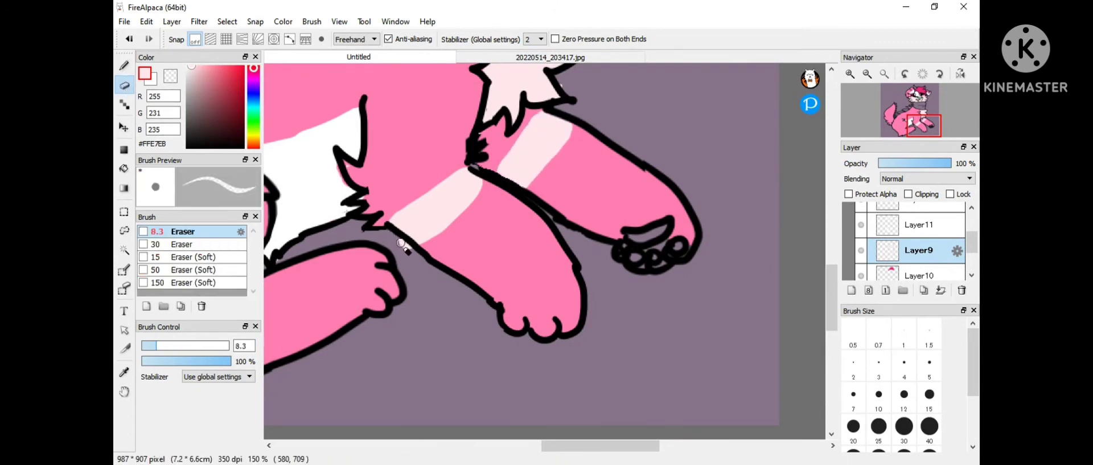
Paint the nearer front leg and paw white below the pale pink band on Layer11 and erase the overflow.
left_click(928, 229)
key("b")
mouse_move(512, 193)
left_mouse_down()
mouse_move(425, 242)
mouse_move(546, 316)
mouse_move(587, 227)
left_mouse_up()
left_click_drag(478, 260, 489, 189)
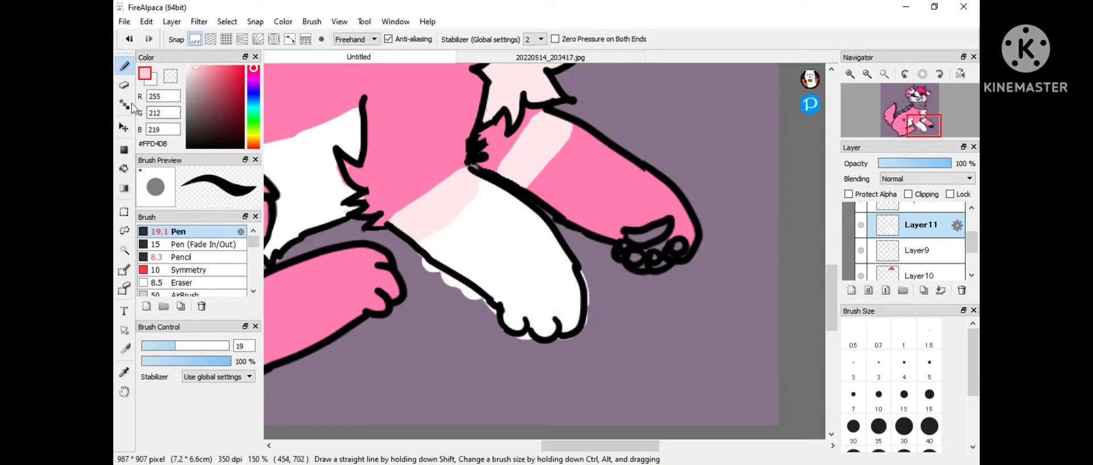
key("e")
left_click_drag(424, 261, 466, 295)
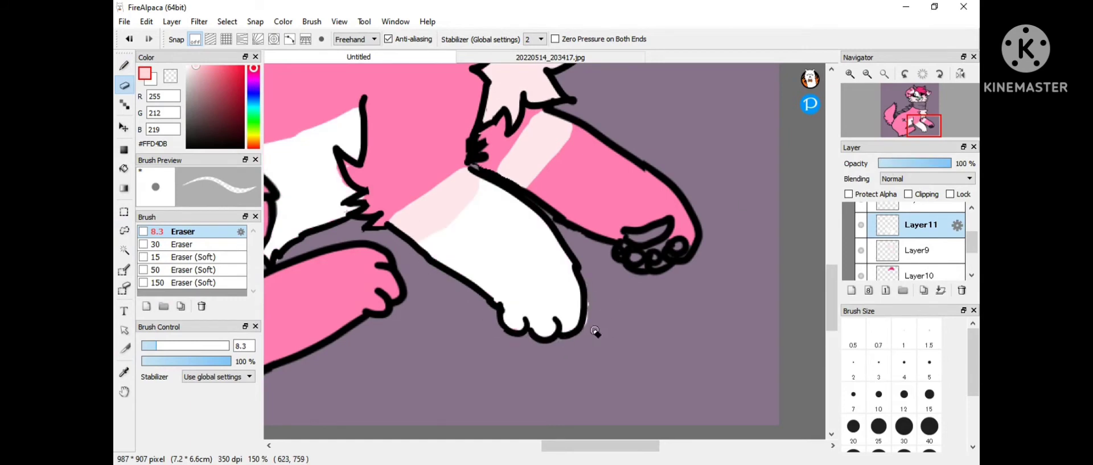
Paint the outstretched front leg with the visible paw pads white #FFFFFF below its band and erase the overflow.
key("b")
mouse_move(677, 212)
left_mouse_down()
mouse_move(625, 246)
mouse_move(641, 233)
mouse_move(593, 181)
mouse_move(531, 195)
mouse_move(570, 204)
mouse_move(632, 182)
left_mouse_up()
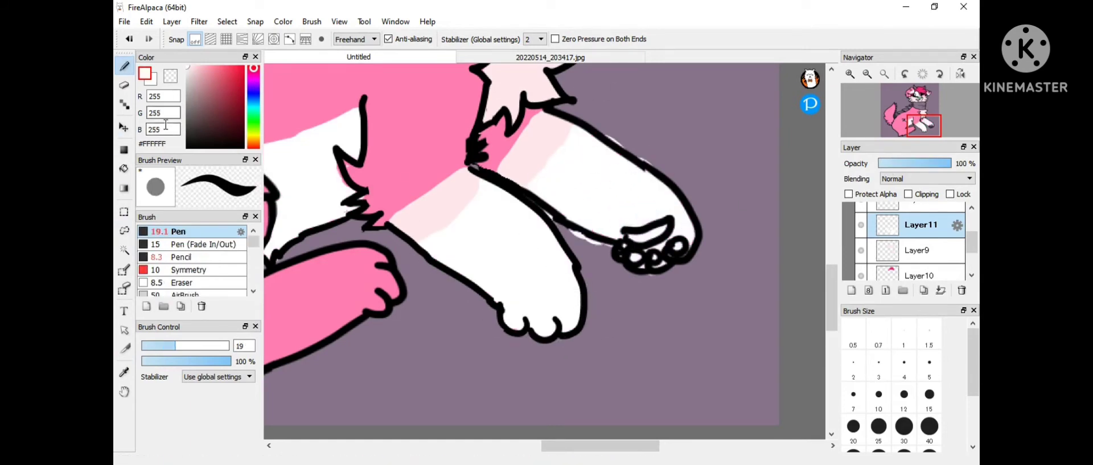
key("e")
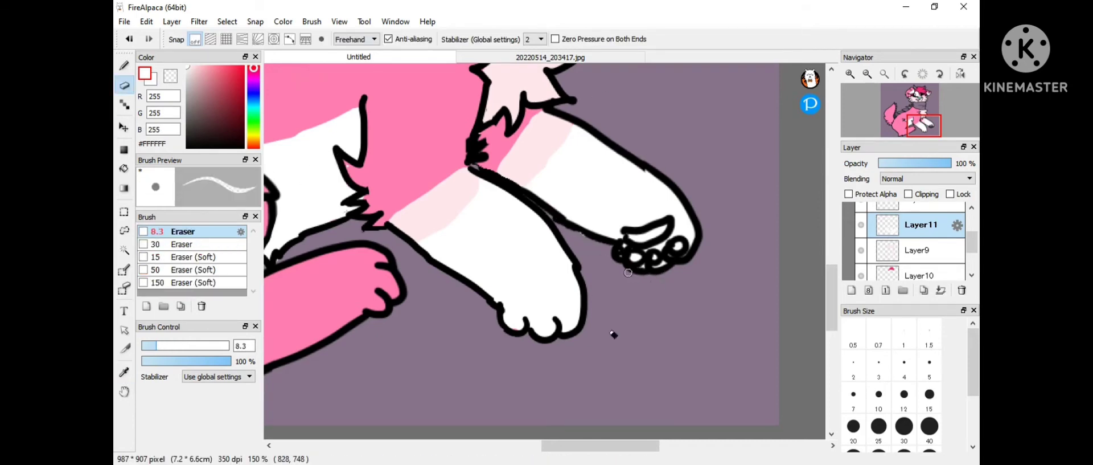
Paint the front paw's pads dark teal #007A66 on Layer8 with the size 19 Pen.
key("ctrl+0")
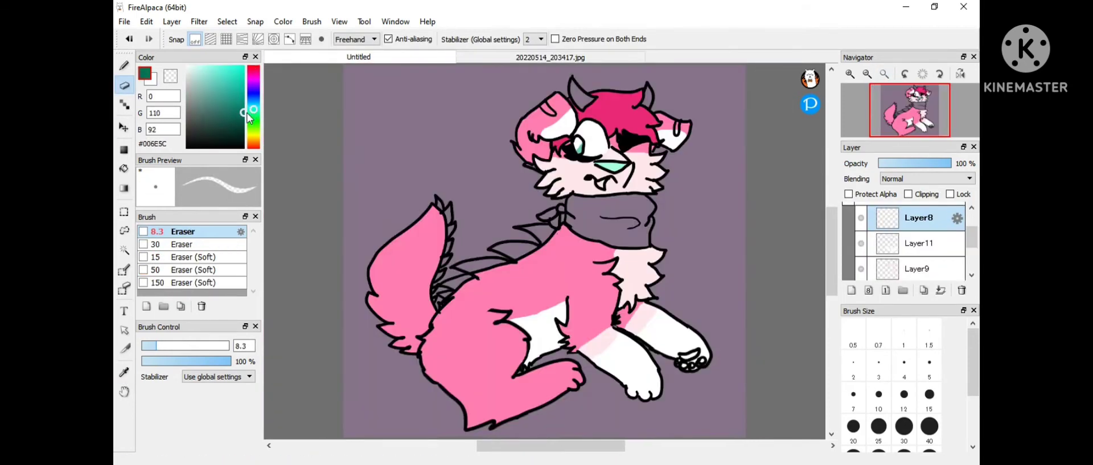
key("b")
key("ctrl+plus")
key("ctrl+plus")
key("ctrl+plus")
left_click_drag(592, 445, 645, 445)
scroll(652, 241, "down", 4)
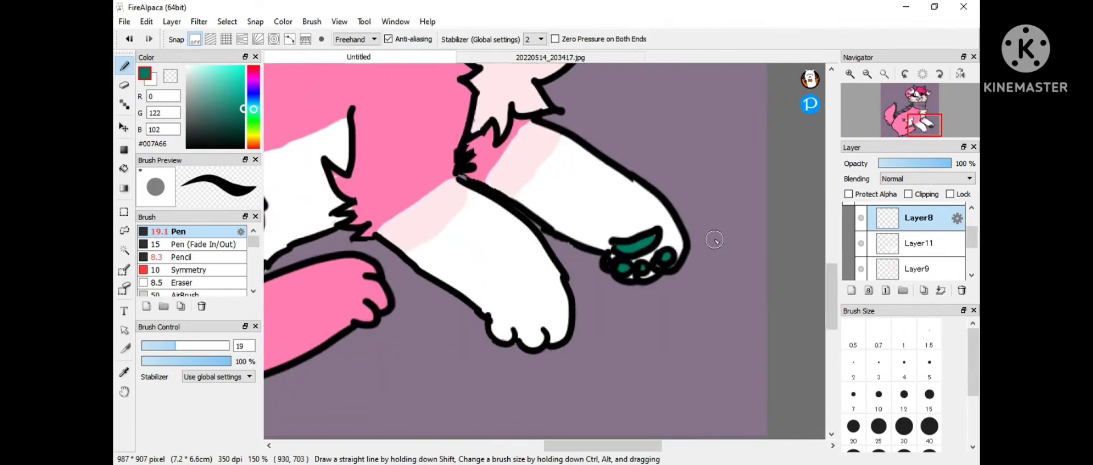
Paint the lower part of the hind leg pale pink #FFE7EB on Layer9, up to the paw, and erase the overflow.
scroll(715, 240, "left", 6)
left_click(550, 57)
left_click(440, 55)
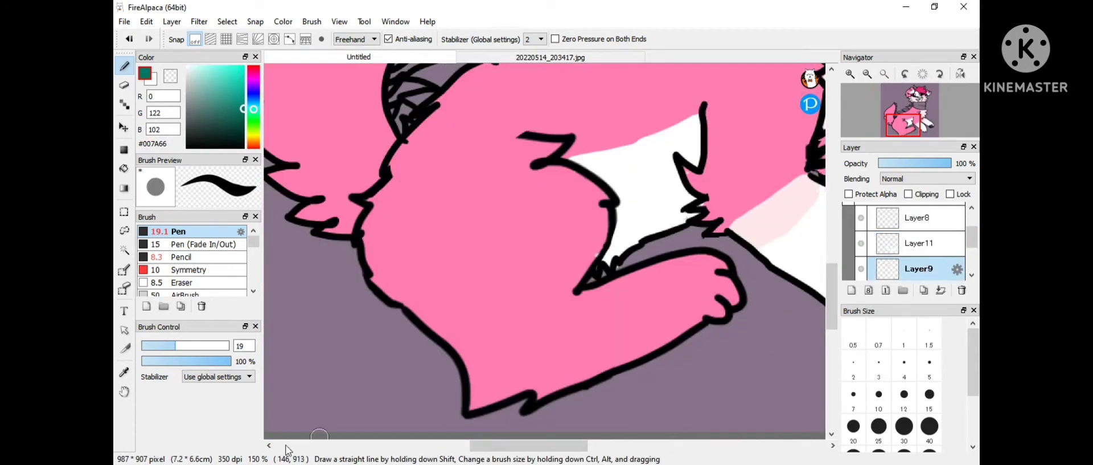
left_click(786, 207, "alt")
left_click_drag(575, 292, 467, 365)
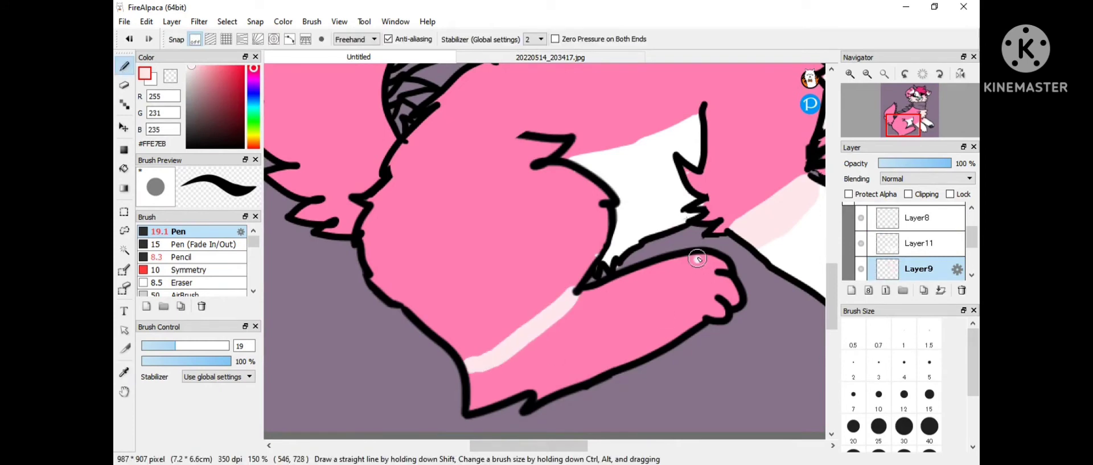
mouse_move(698, 258)
left_mouse_down()
mouse_move(636, 357)
mouse_move(494, 403)
mouse_move(623, 294)
mouse_move(676, 270)
mouse_move(598, 331)
left_mouse_up()
key("e")
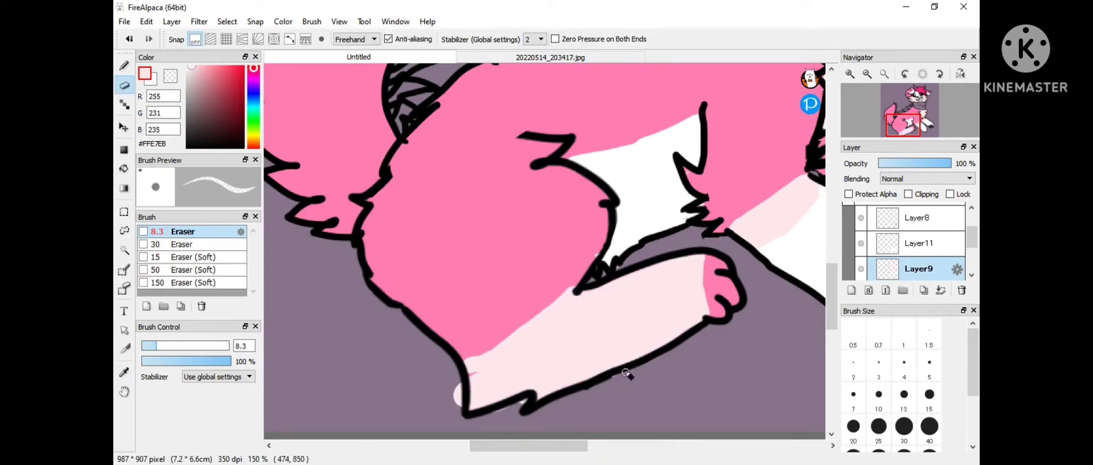
Paint the hind paw white #FFFFFF on Layer11 and erase what spills outside the outline.
key("b")
scroll(544, 245, "right", 5)
left_click(918, 243)
left_click(684, 273, "alt")
mouse_move(518, 256)
left_mouse_down()
mouse_move(515, 313)
mouse_move(515, 227)
left_mouse_up()
key("e")
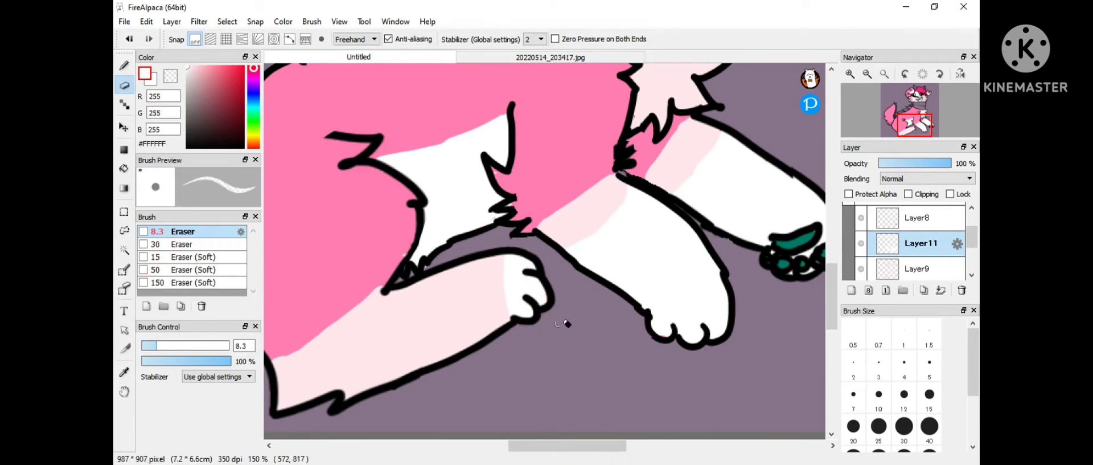
left_click(883, 75)
Paint both horns teal #24ABA0 on Layer12 with the Pen and erase the overflow.
left_click(564, 57)
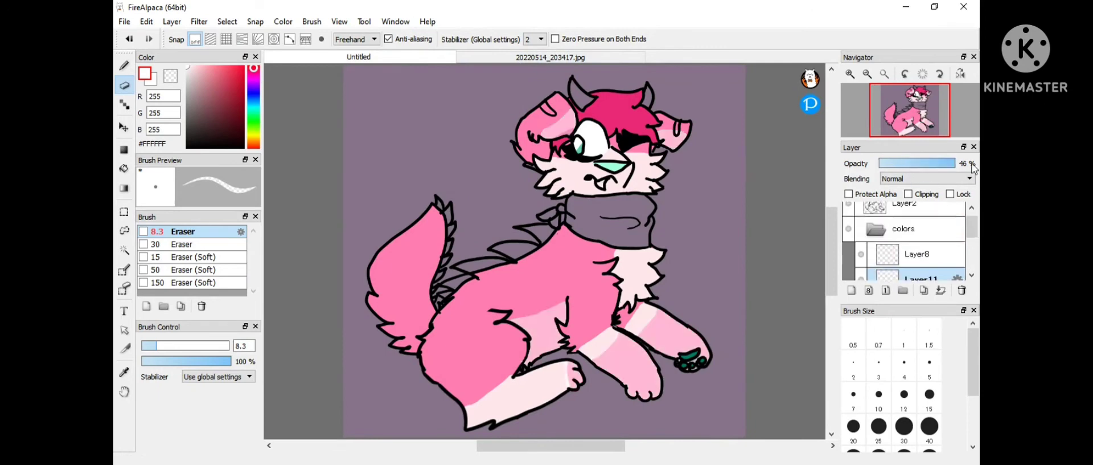
key("b")
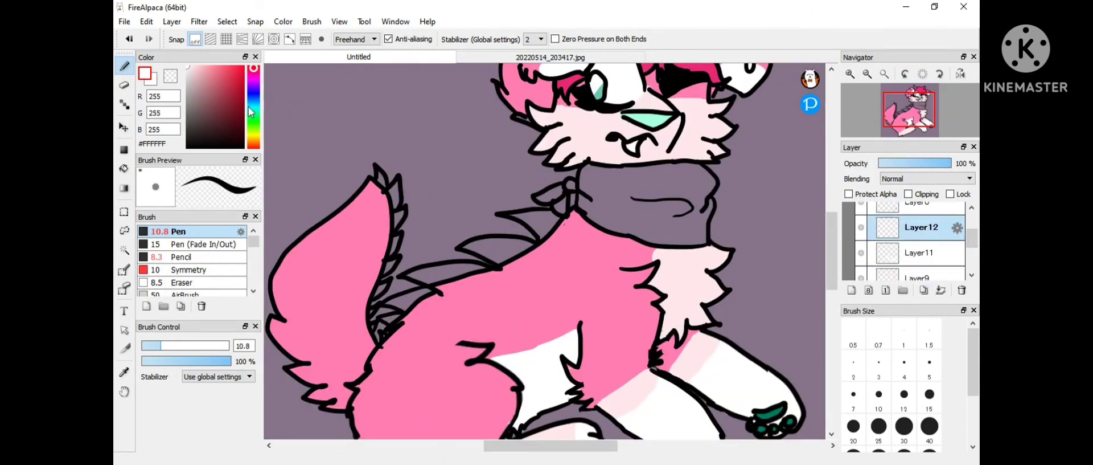
left_click(254, 111)
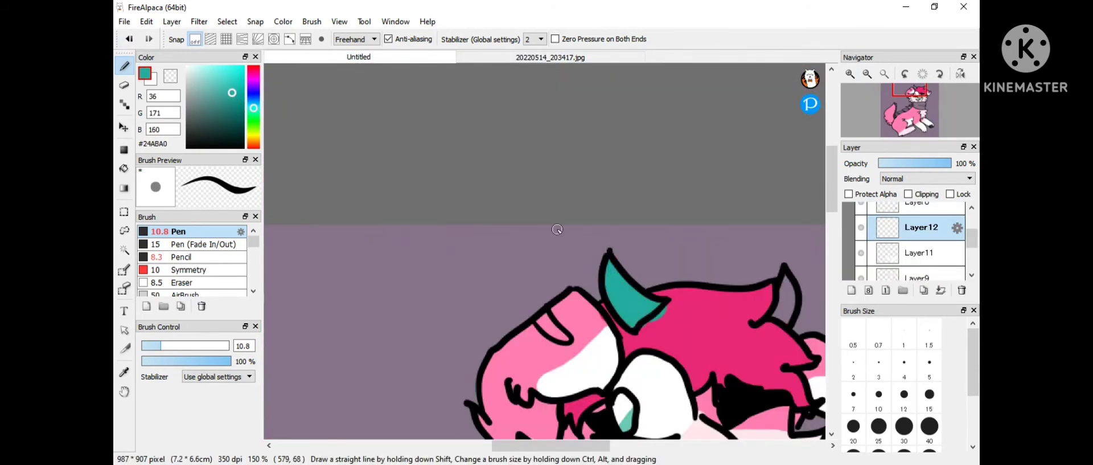
key("e")
key("b")
left_click_drag(783, 285, 791, 296)
key("e")
Paint the spikes along the back and tail bright turquoise #0CE6D5 on Layer12 and clean their edges with the Eraser.
key("b")
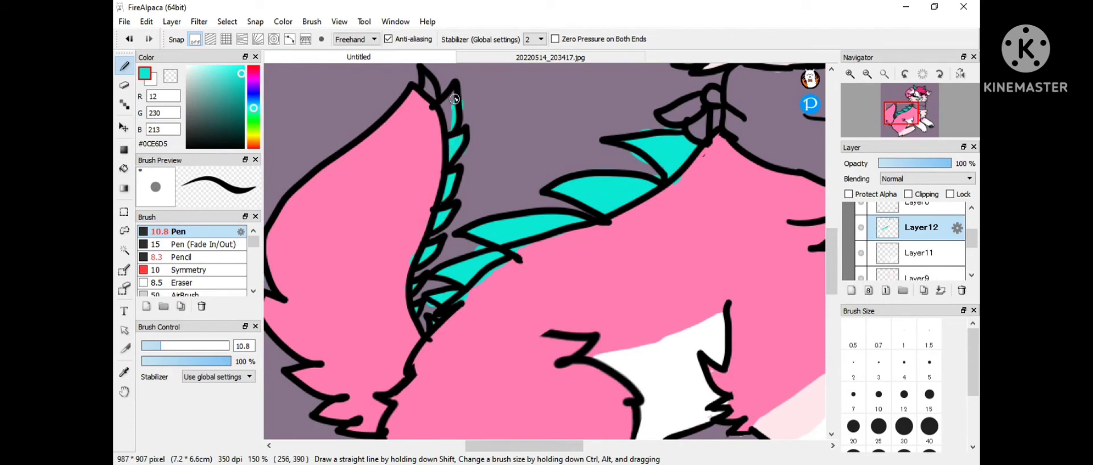
key("e")
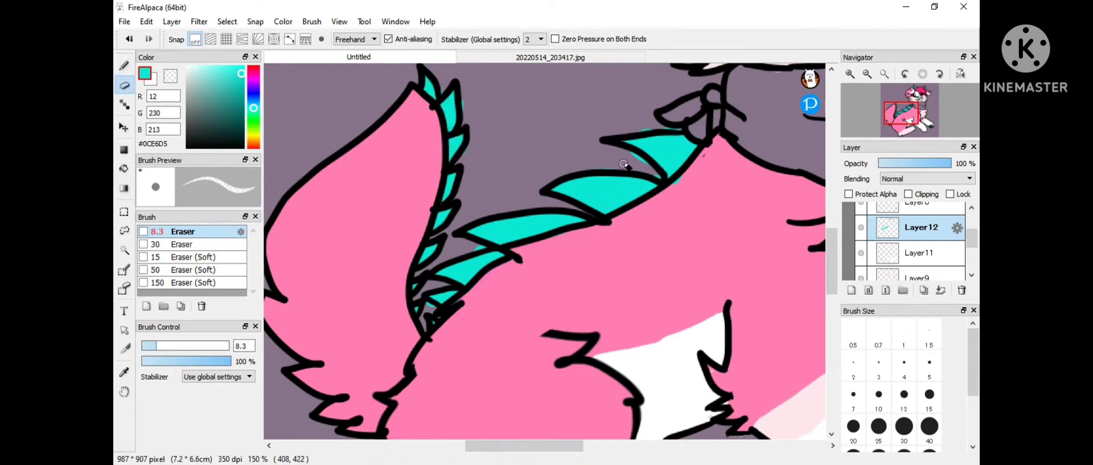
key("b")
key("e")
scroll(971, 241, "up", 1)
key("ctrl+0")
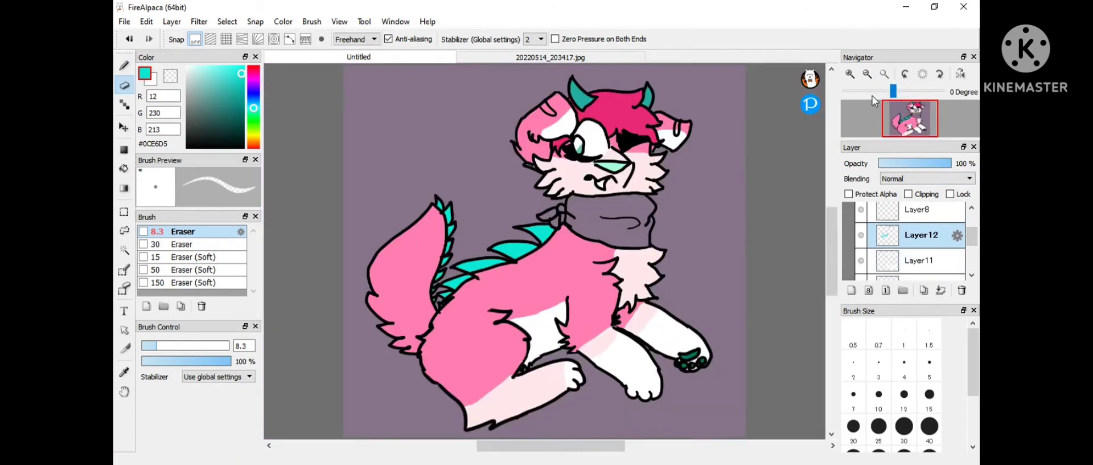
Paint the outer part of the tail white #FFFFFF on Layer11, leaving a pink strip beside the spikes, and erase the overflow.
left_click(939, 260)
scroll(971, 245, "down", 1)
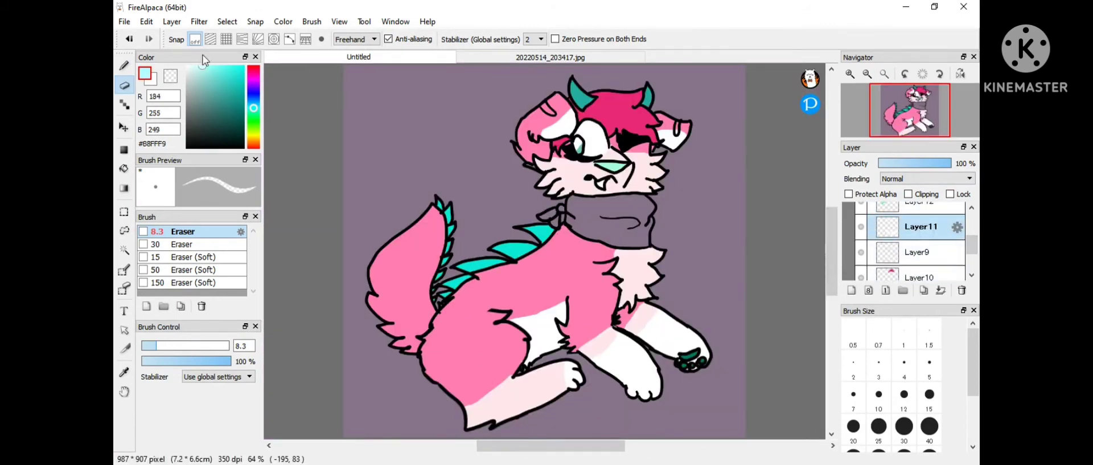
key("b")
key("x")
key("ctrl+alt+0")
mouse_move(371, 183)
left_mouse_down()
mouse_move(325, 342)
mouse_move(344, 374)
mouse_move(336, 368)
mouse_move(340, 398)
mouse_move(367, 188)
mouse_move(295, 308)
mouse_move(318, 298)
mouse_move(319, 399)
left_mouse_up()
left_click_drag(525, 445, 485, 453)
key("e")
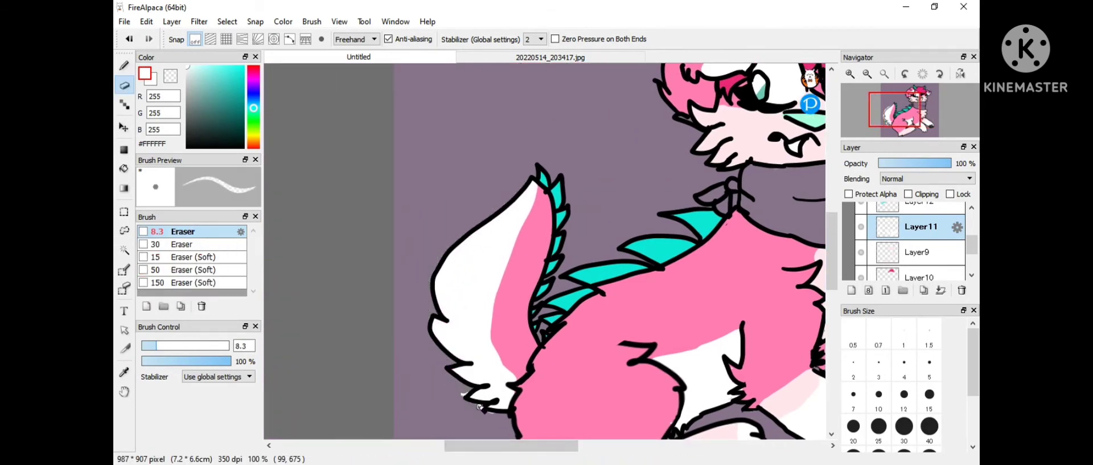
Dot pale pink #FFE7EB spots of varying size over the white part of the tail on Layer13.
left_click_drag(917, 277, 933, 227)
key("b")
left_click(483, 247)
left_click(460, 287)
left_click(486, 289)
left_click(503, 225)
left_click(467, 258)
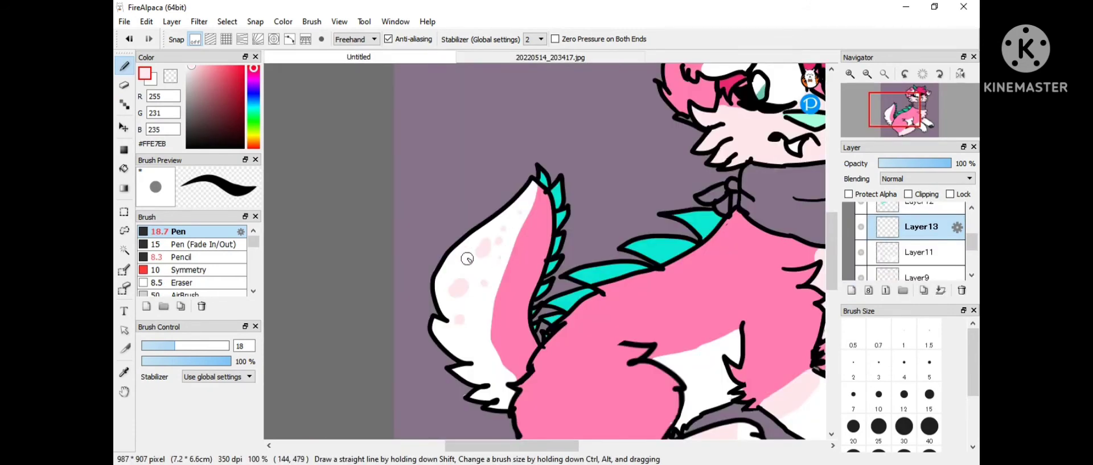
left_click(464, 251)
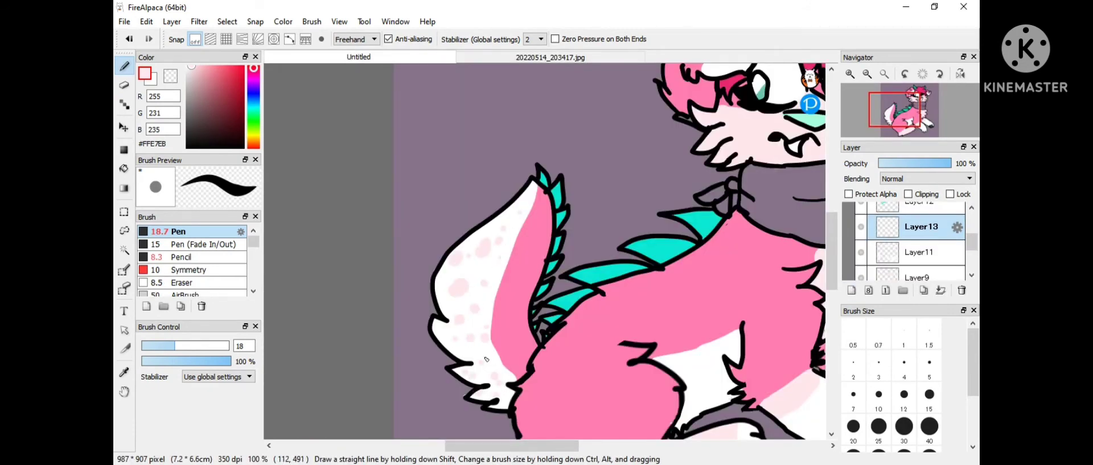
Paint the scarf and its knot light aqua #8AF8E6 on Layer14 and erase the overflow.
left_click_drag(264, 113, 279, 114)
mouse_move(623, 268)
left_mouse_down()
mouse_move(642, 305)
mouse_move(587, 292)
mouse_move(573, 325)
mouse_move(695, 303)
mouse_move(635, 283)
mouse_move(607, 326)
mouse_move(708, 345)
left_mouse_up()
scroll(586, 290, "up", 5)
key("e")
left_click_drag(694, 248, 807, 246)
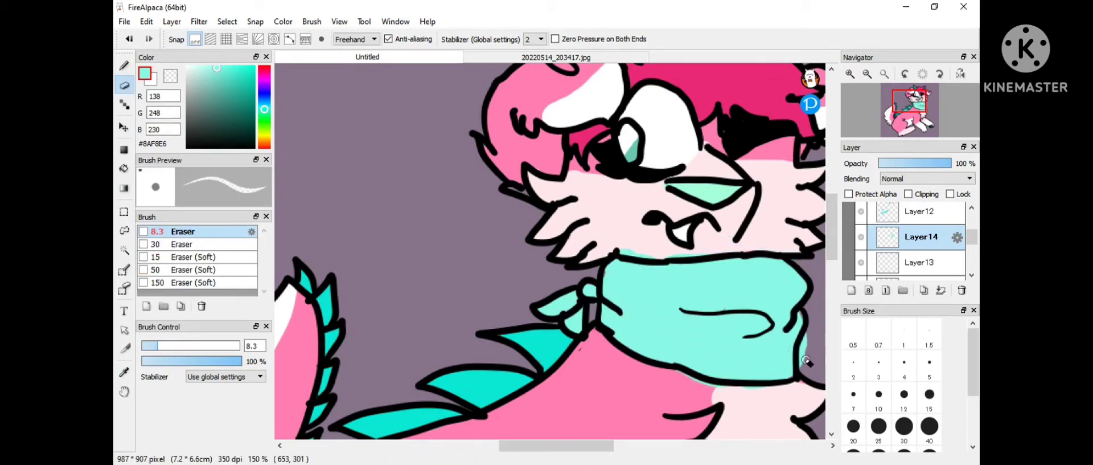
key("b")
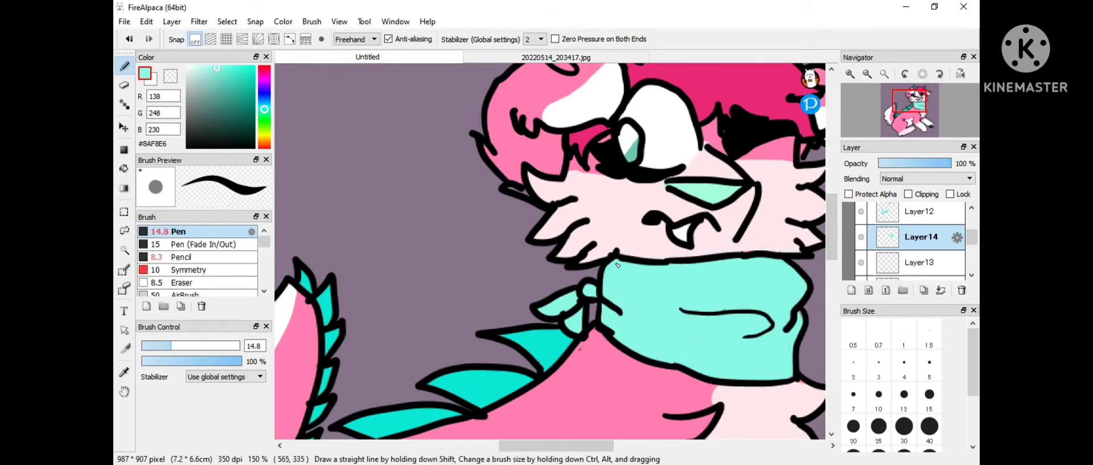
scroll(708, 254, "down", 5)
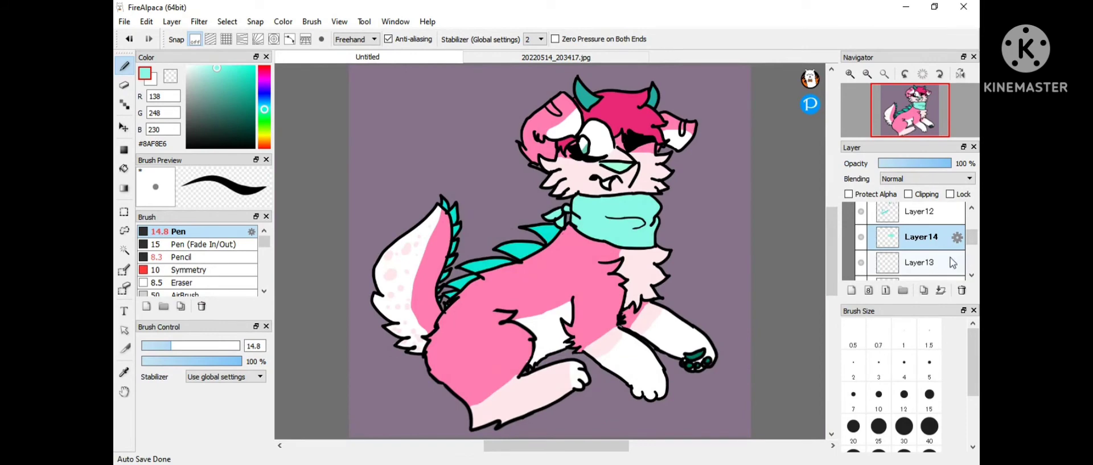
Add Layer15 between the line art and the colors folder, set its blending to Multiply and pick deep blue #1C10C3.
scroll(911, 240, "up", 2)
left_click(851, 289)
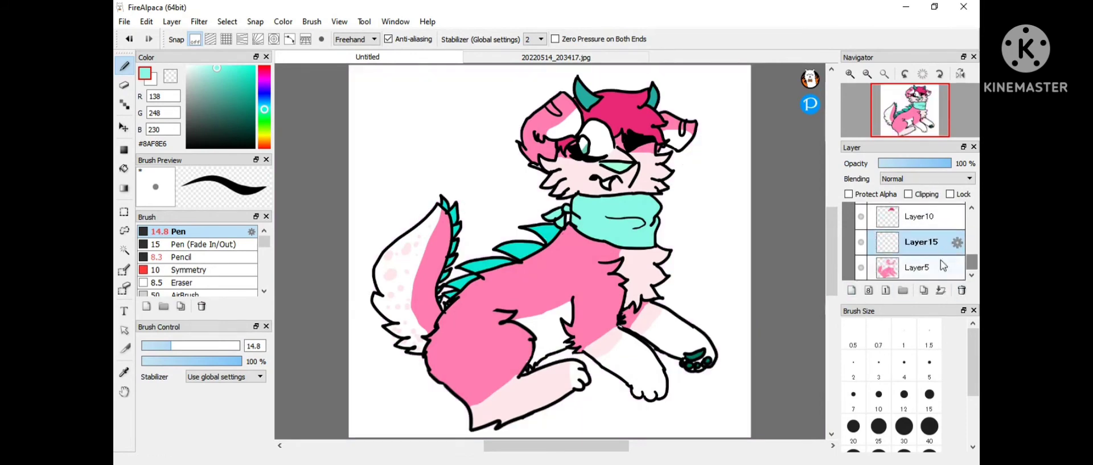
left_click(271, 98)
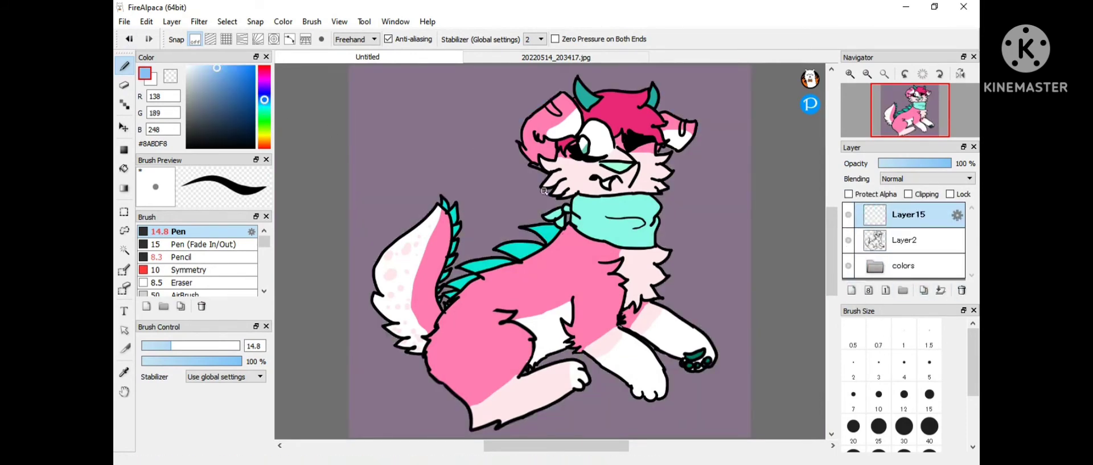
left_click_drag(265, 92, 265, 86)
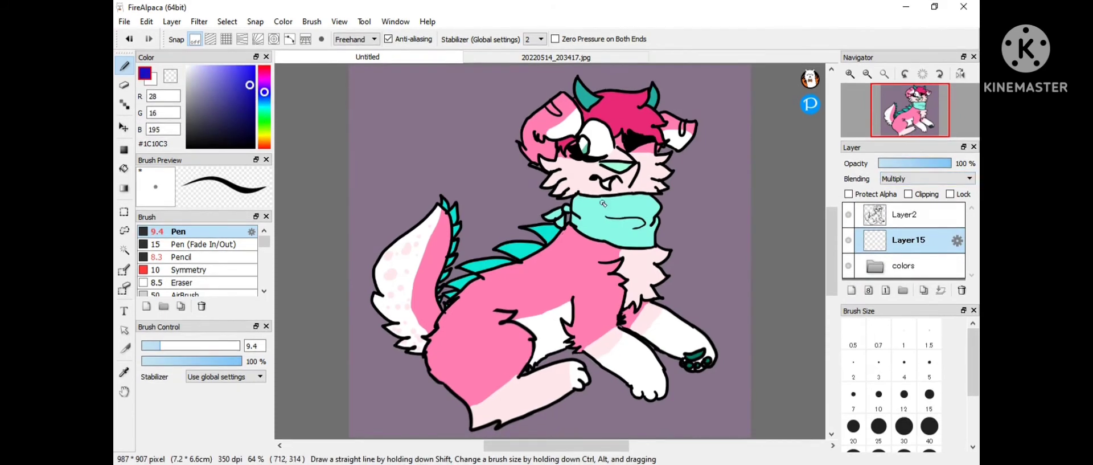
Shade the upper part of the open eye and the area below the fringe with purple #5E10C3 on Layer15.
left_click(850, 74)
scroll(626, 228, "up", 3)
left_click_drag(690, 176, 637, 174)
left_click_drag(656, 180, 625, 169)
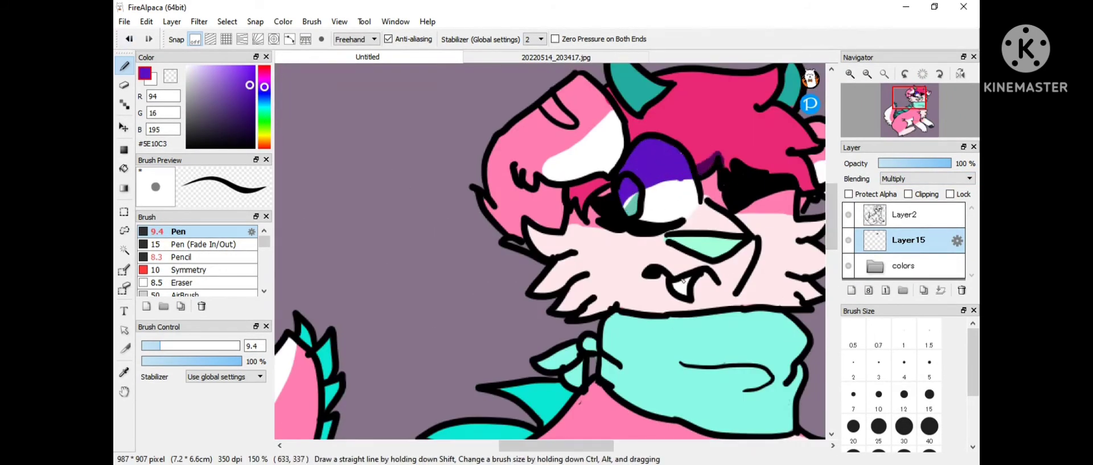
Shade the far ear's edges and the undersides of the cheek fur tufts with purple #5E10C3.
scroll(622, 168, "right", 3)
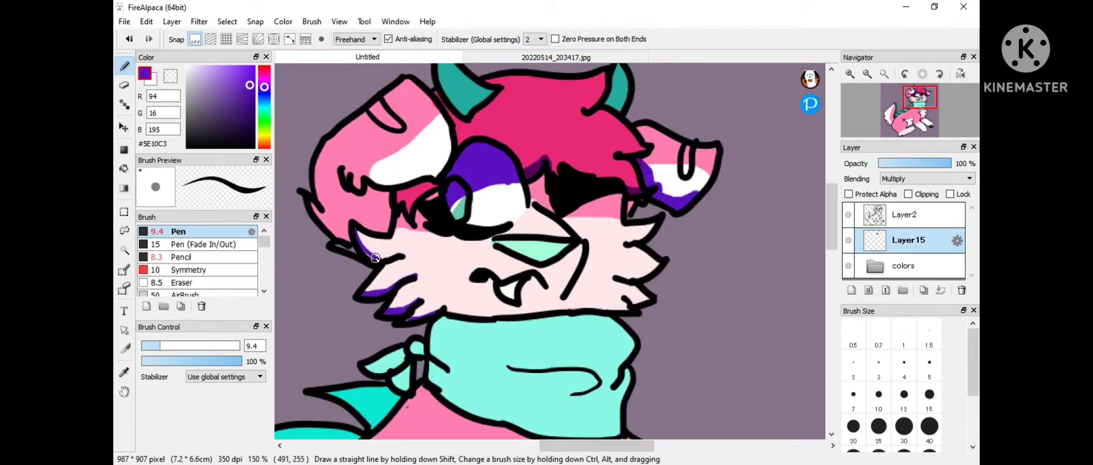
mouse_move(375, 258)
left_mouse_down()
mouse_move(364, 252)
mouse_move(411, 246)
left_mouse_up()
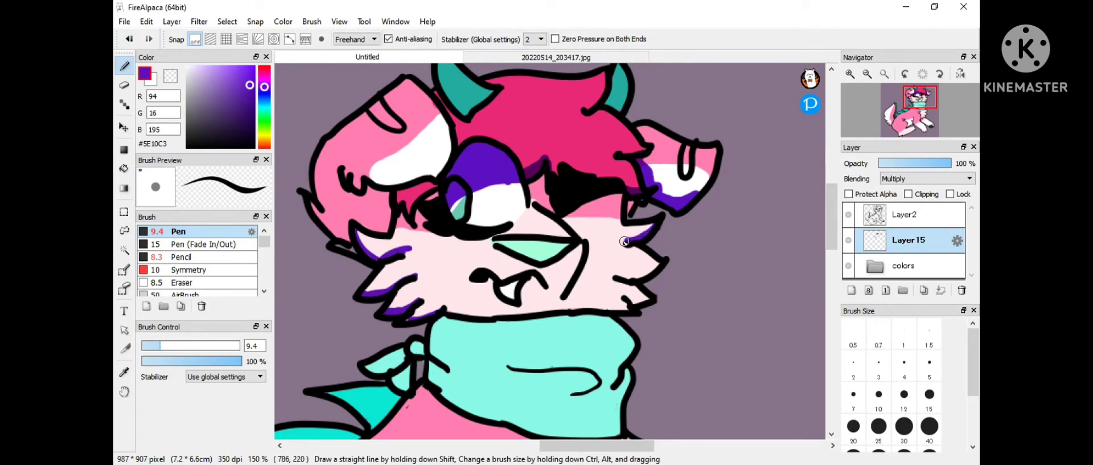
left_click_drag(639, 146, 614, 154)
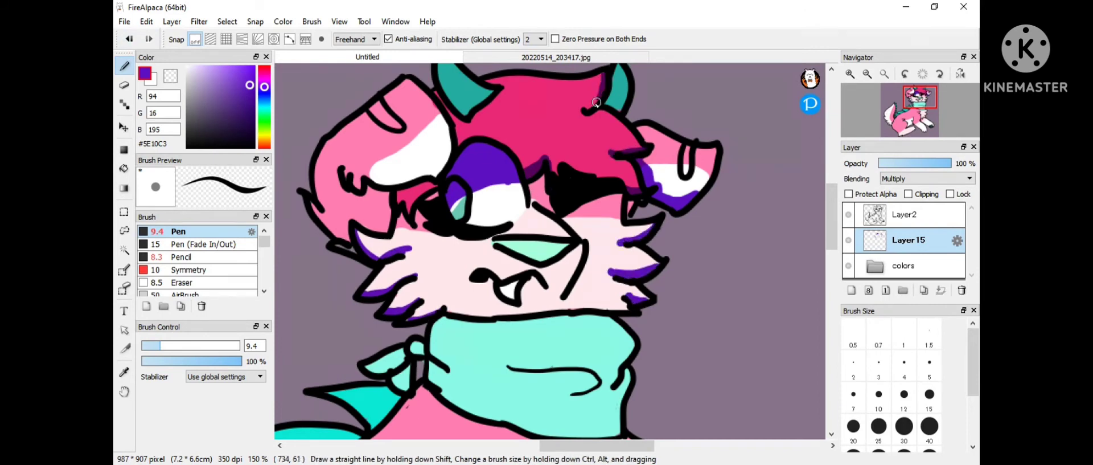
Add purple #5E10C3 shadows to the hair beside the far horn, the nearer horn's base and the nearer ear's folds.
left_click_drag(572, 116, 601, 101)
scroll(603, 171, "up", 3)
mouse_move(439, 216)
left_mouse_down()
mouse_move(456, 207)
mouse_move(439, 222)
left_mouse_up()
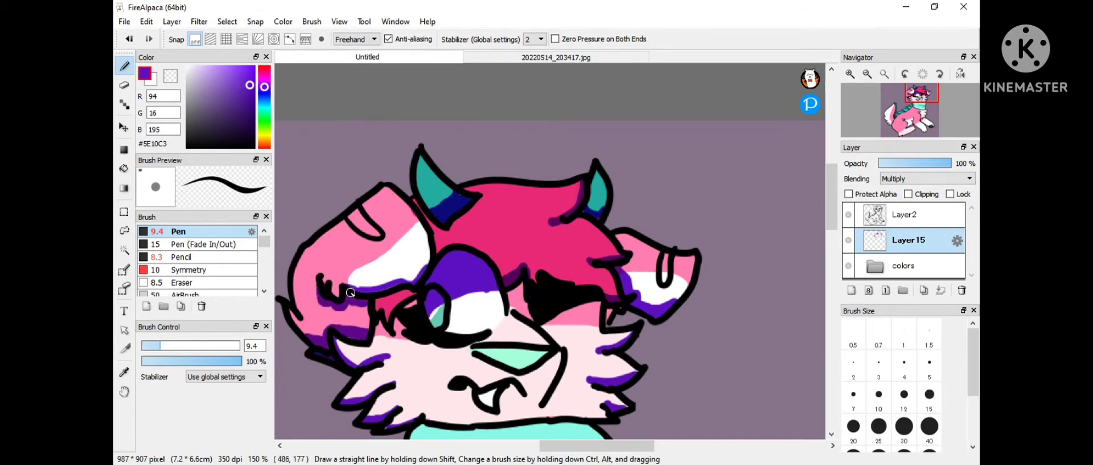
Shade the scarf's central fold, its side crease and the knot with purple #5E10C3.
scroll(350, 292, "down", 6)
mouse_move(521, 263)
left_mouse_down()
mouse_move(572, 268)
mouse_move(535, 257)
left_mouse_up()
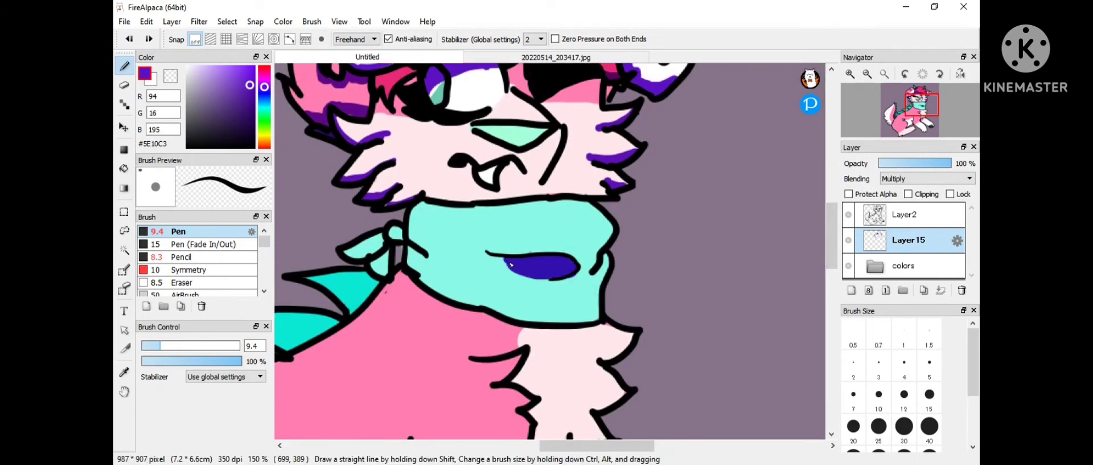
left_click_drag(593, 277, 604, 250)
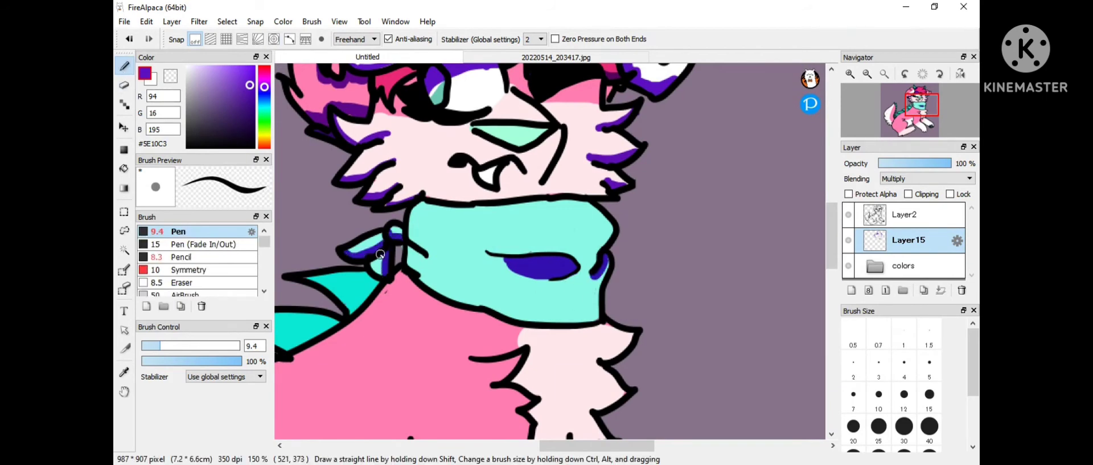
Paint a purple #5E10C3 shadow band along the scarf's lower edge.
mouse_move(408, 246)
left_mouse_down()
mouse_move(425, 277)
mouse_move(521, 304)
left_mouse_up()
left_click(850, 74)
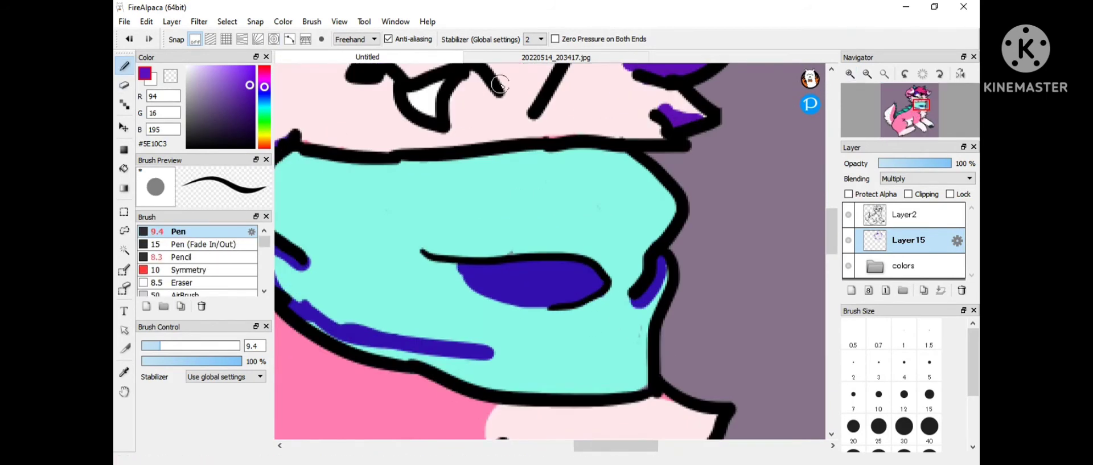
mouse_move(487, 356)
left_mouse_down()
mouse_move(642, 353)
mouse_move(611, 365)
mouse_move(455, 365)
mouse_move(317, 318)
left_mouse_up()
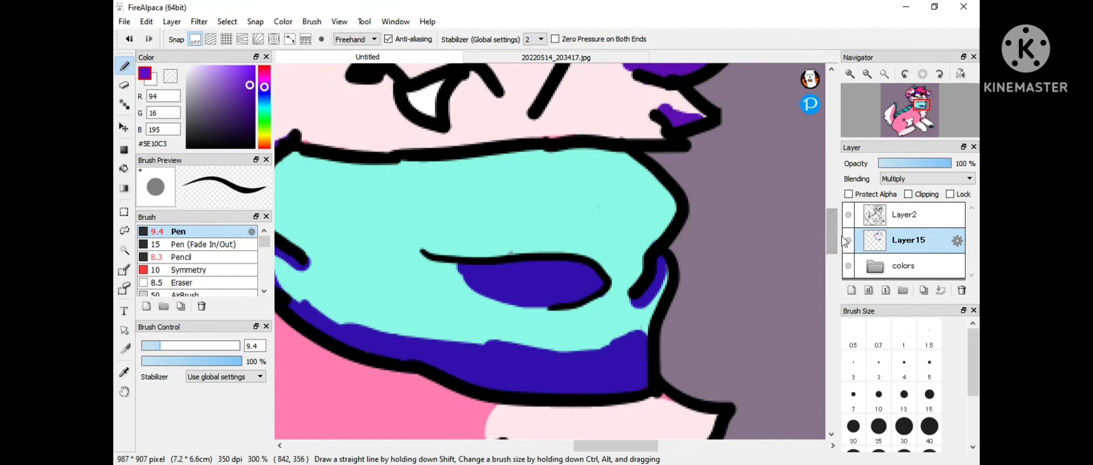
Paint the purple #5E10C3 shadow that the scarf casts on the neck and upper chest.
left_click(885, 74)
scroll(555, 256, "up", 3)
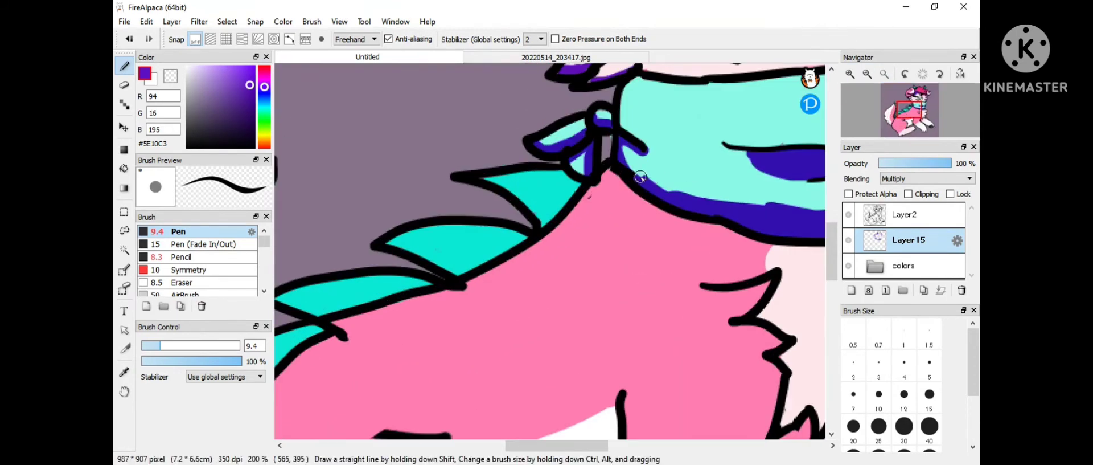
left_click_drag(569, 451, 605, 451)
mouse_move(419, 177)
left_mouse_down()
mouse_move(578, 245)
mouse_move(683, 250)
left_mouse_up()
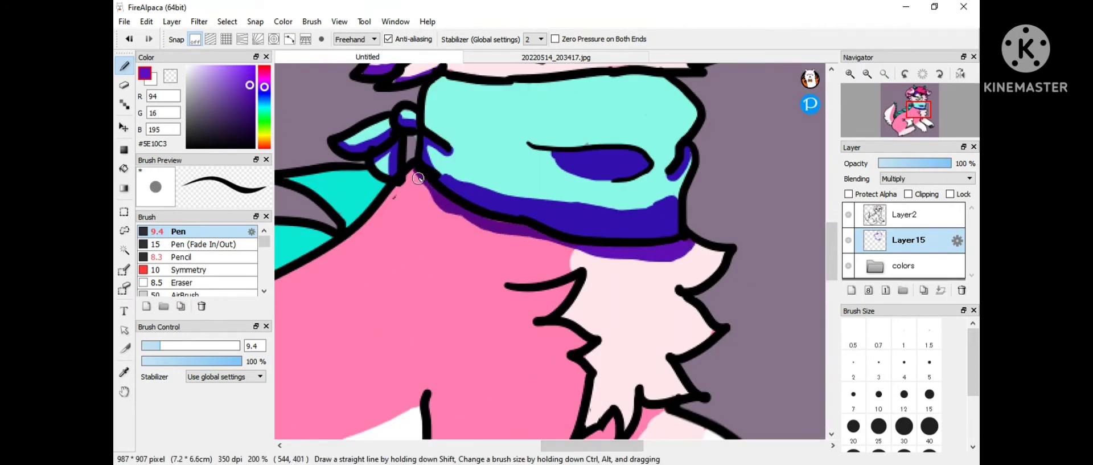
Shade the inner edge of the chest fur and the top of the outstretched leg beneath it with purple #5E10C3.
left_click_drag(831, 251, 822, 274)
key("ctrl+z")
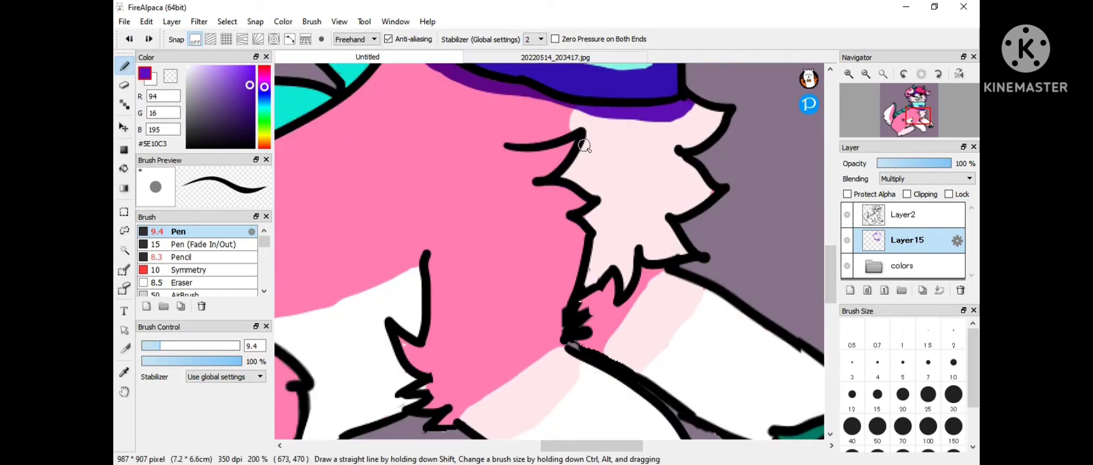
mouse_move(581, 151)
left_mouse_down()
mouse_move(560, 178)
mouse_move(604, 239)
left_mouse_up()
left_click_drag(663, 267, 598, 301)
Shade the fur tuft behind the nearer front leg, the leg's lower edge and its toes with purple #5E10C3.
scroll(513, 256, "down", 6)
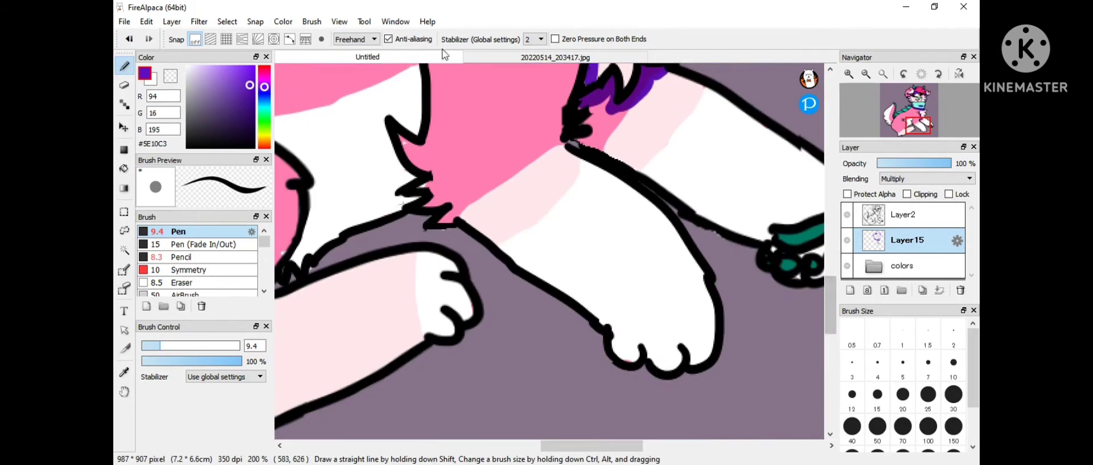
scroll(402, 244, "up", 3)
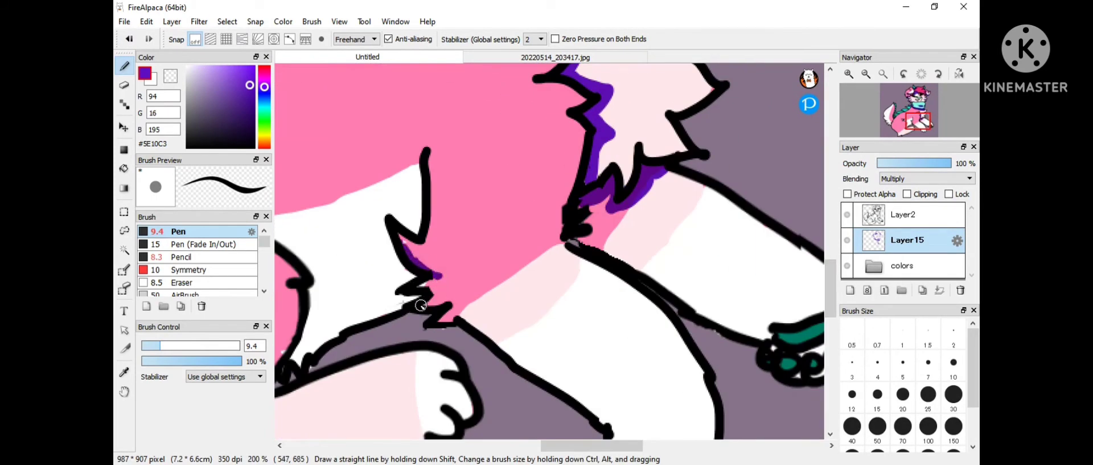
left_click_drag(421, 306, 592, 399)
scroll(593, 399, "down", 3)
left_click_drag(600, 242, 628, 269)
key("e")
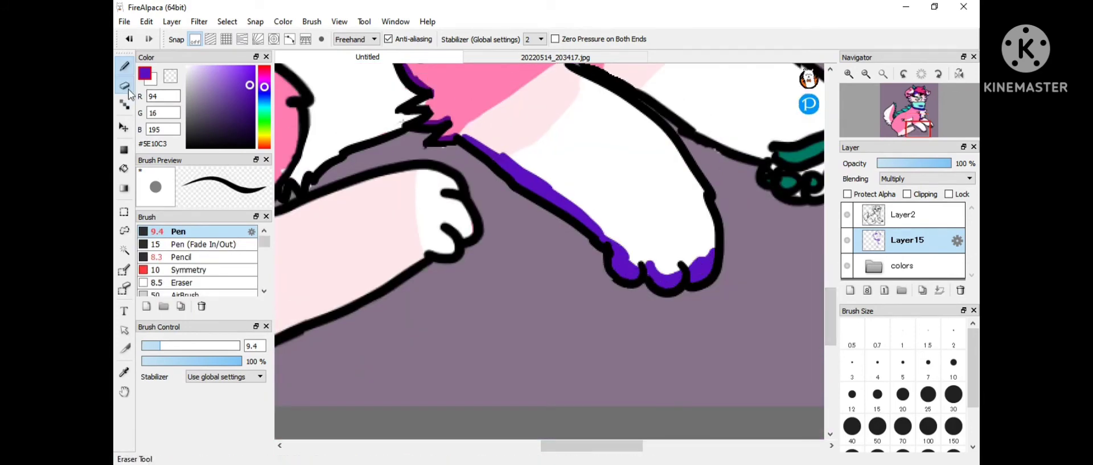
Shade the white belly fur along the haunch's front edge with purple #5E10C3.
key("b")
scroll(484, 284, "up", 5)
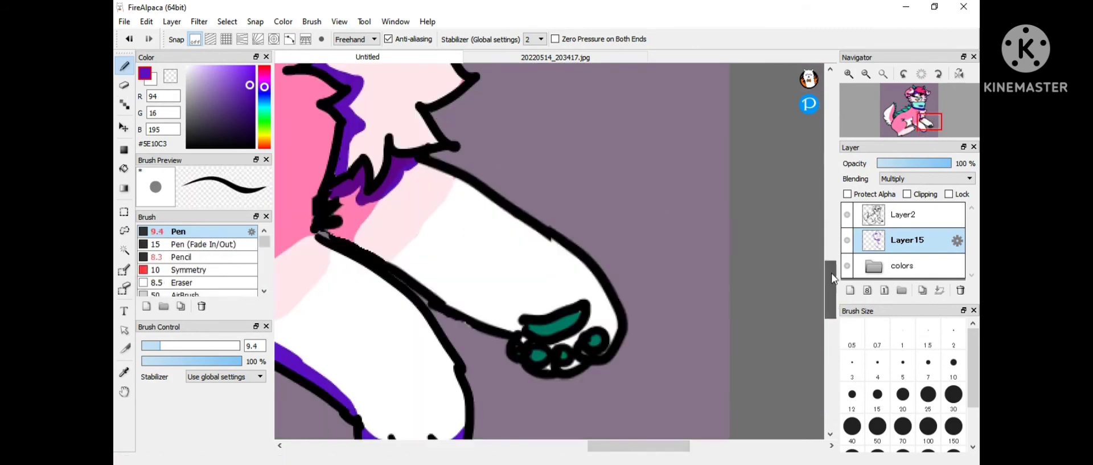
scroll(417, 293, "up", 2)
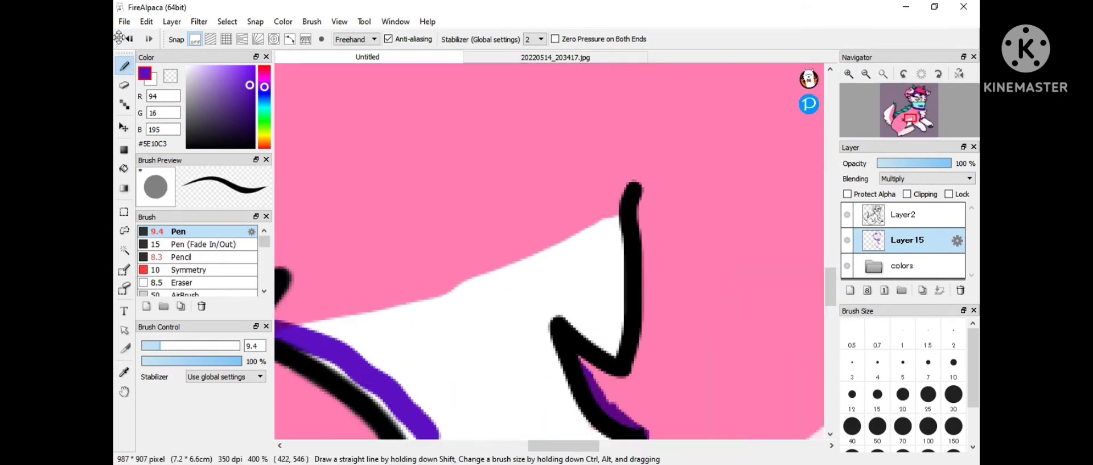
mouse_move(481, 94)
left_mouse_down()
mouse_move(639, 261)
mouse_move(596, 369)
left_mouse_up()
Shade the lower edge of the hind leg, from the heel to the toes, with purple #5E10C3.
scroll(597, 369, "down", 5)
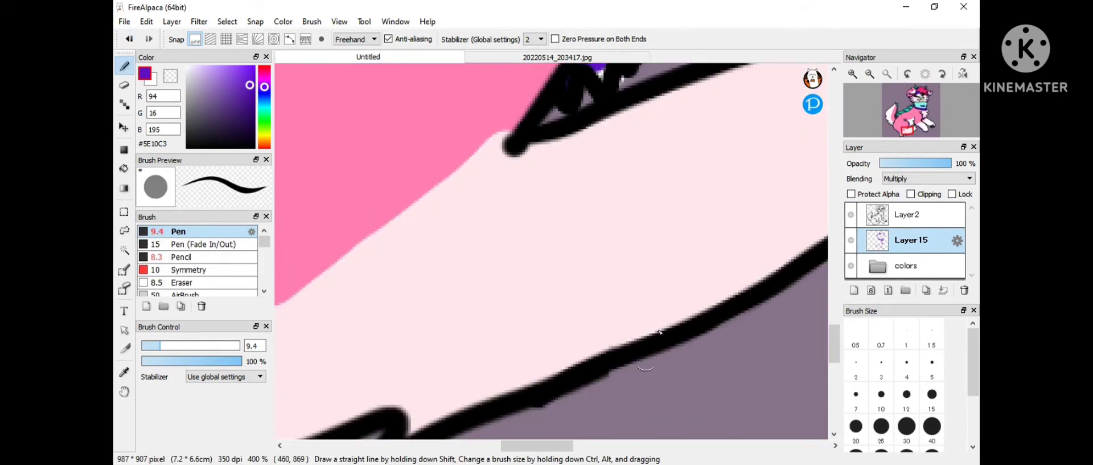
scroll(684, 239, "down", 2)
left_click_drag(707, 232, 731, 228)
key("ctrl+alt+Left")
mouse_move(673, 152)
left_mouse_down()
mouse_move(569, 284)
mouse_move(541, 357)
left_mouse_up()
left_click(125, 85)
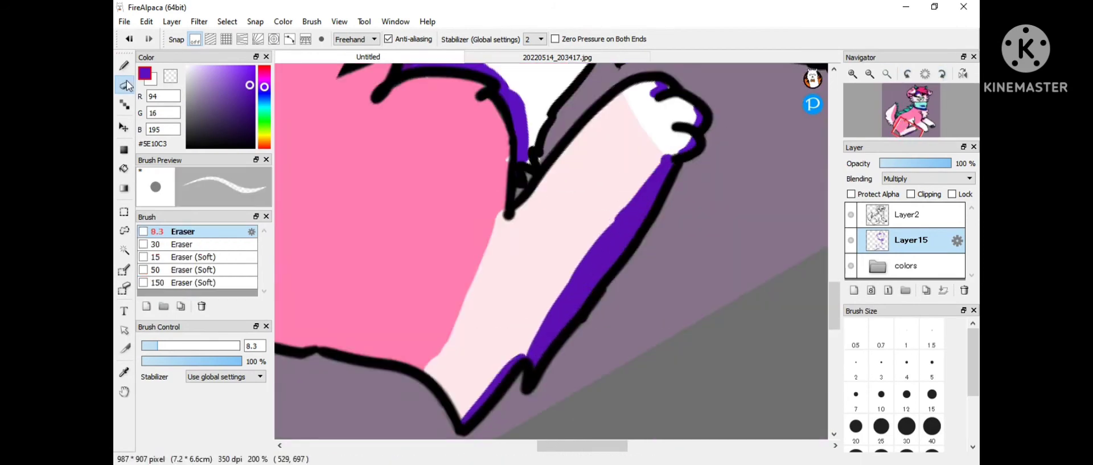
left_click(870, 74)
left_click(908, 74)
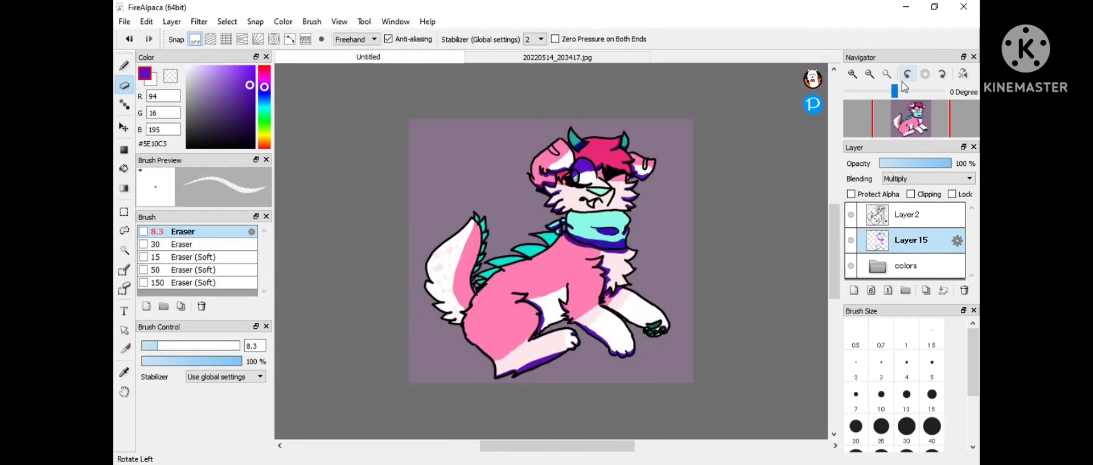
left_click(905, 83)
Paint the purple #5E10C3 shadow at the tail's base and on the lower fur tufts beside it.
scroll(551, 251, "up", 2)
key("b")
scroll(586, 398, "up", 3)
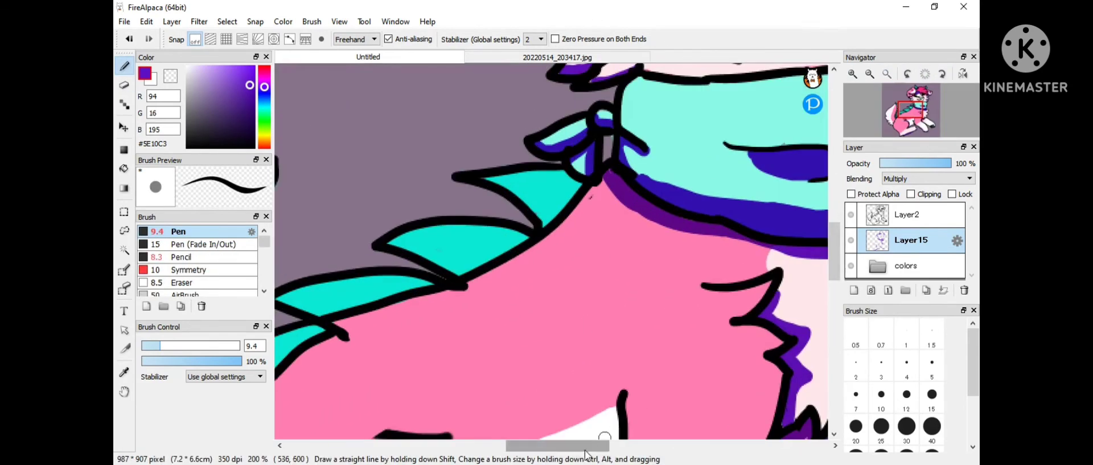
scroll(586, 454, "down", 3)
scroll(566, 443, "left", 5)
left_click_drag(633, 157, 569, 284)
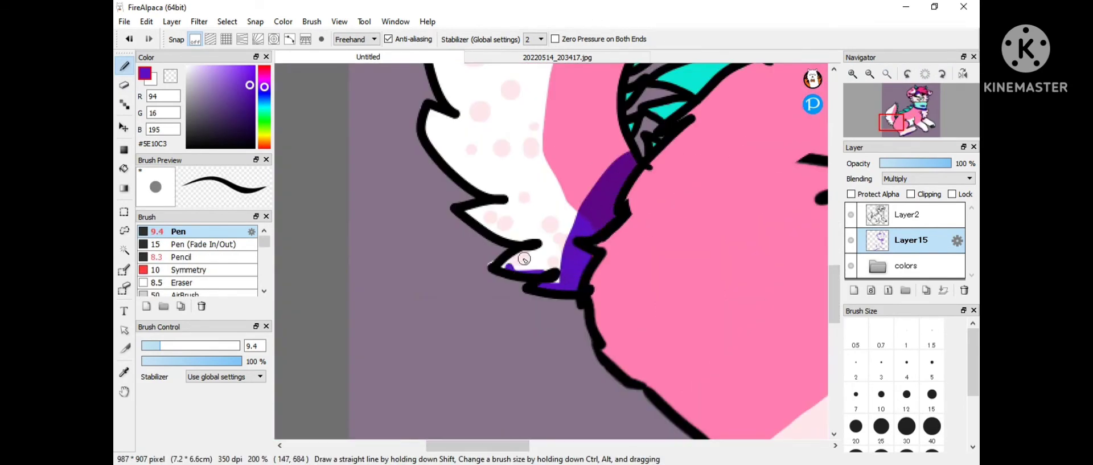
left_click_drag(530, 240, 435, 114)
Continue the purple #5E10C3 shading up the tail's outer edge towards its tip.
scroll(476, 283, "up", 3)
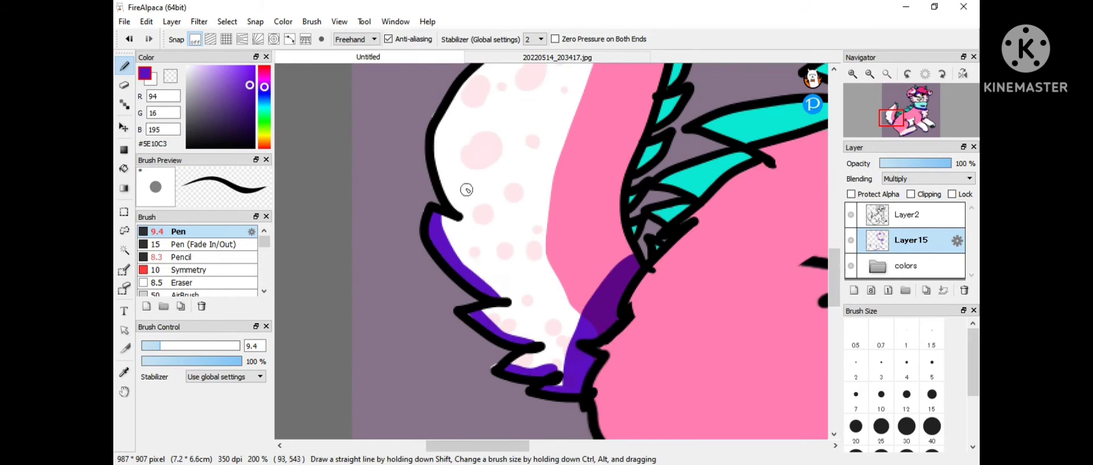
scroll(466, 190, "up", 4)
mouse_move(462, 268)
left_mouse_down()
mouse_move(434, 280)
mouse_move(506, 196)
mouse_move(612, 116)
left_mouse_up()
left_click_drag(480, 230, 447, 319)
scroll(876, 96, "down", 3)
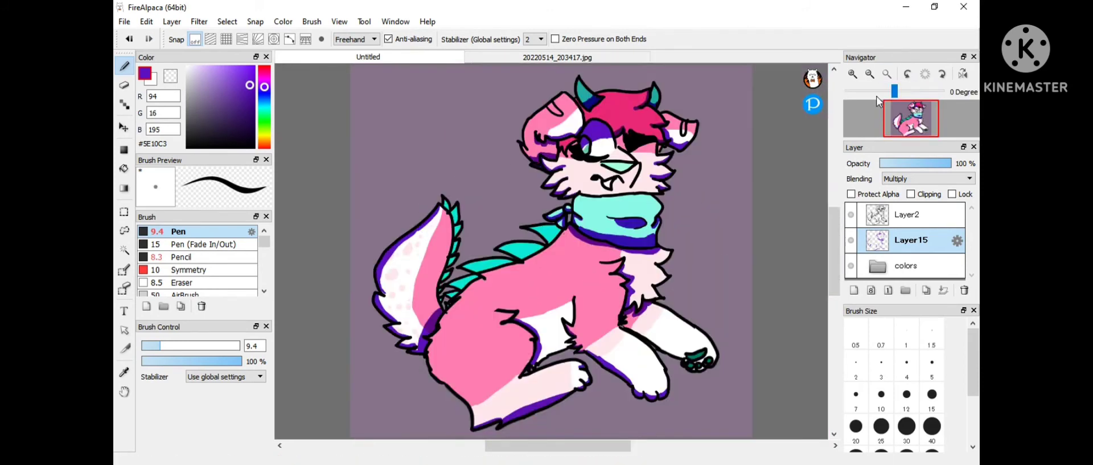
left_click(126, 85)
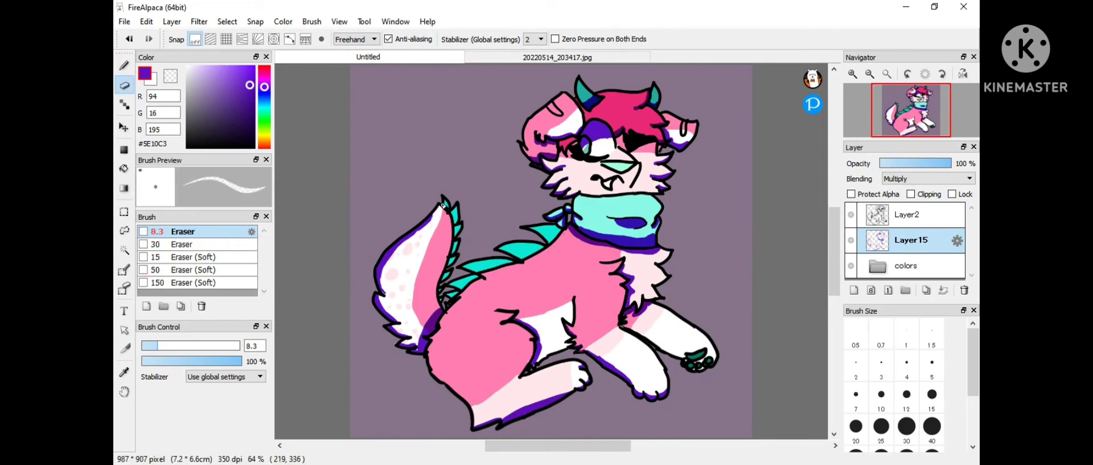
Lower the opacity of the Multiply shading layer and add a new layer directly above it.
left_click(124, 66)
left_click(902, 163)
left_click(854, 290)
Set the pen to size 6.8 with light yellow #FFEA62 and the new layer's blending to Add.
left_click_drag(159, 345, 155, 345)
left_click_drag(264, 87, 264, 136)
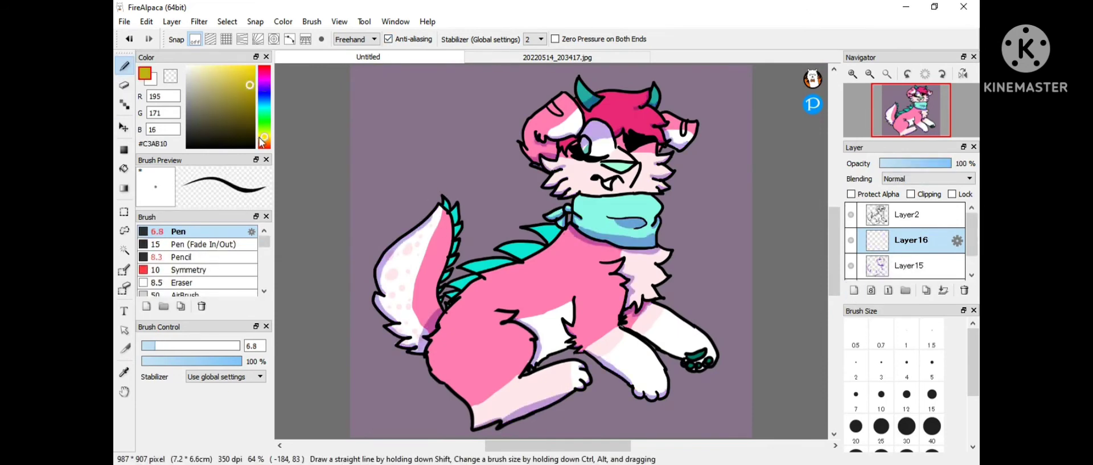
left_click(229, 67)
scroll(546, 250, "up", 3)
left_click(928, 178)
left_click(911, 206)
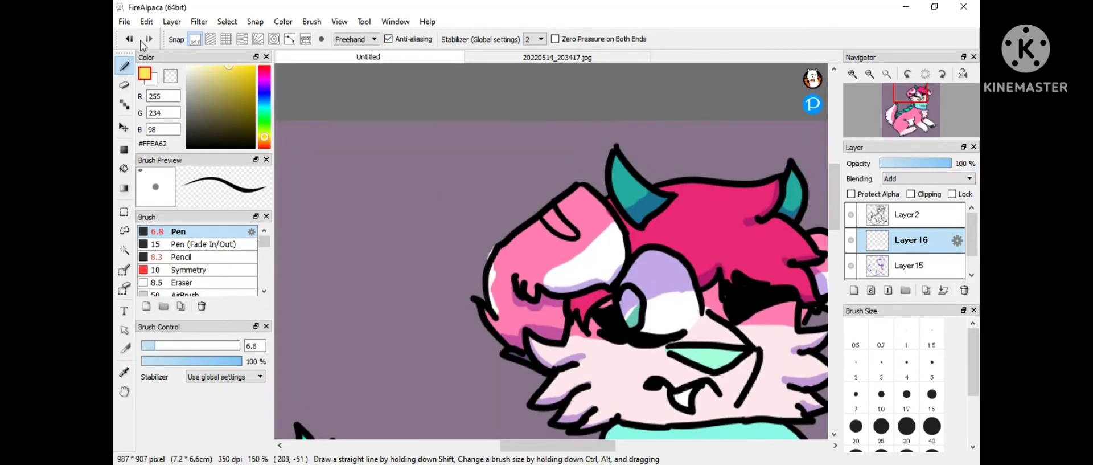
Paint #FFEA62 highlights along the nearer ear's upper and outer edges and on the horn beside it.
left_click_drag(491, 287, 573, 197)
mouse_move(614, 219)
left_mouse_down()
mouse_move(587, 193)
mouse_move(618, 202)
left_mouse_up()
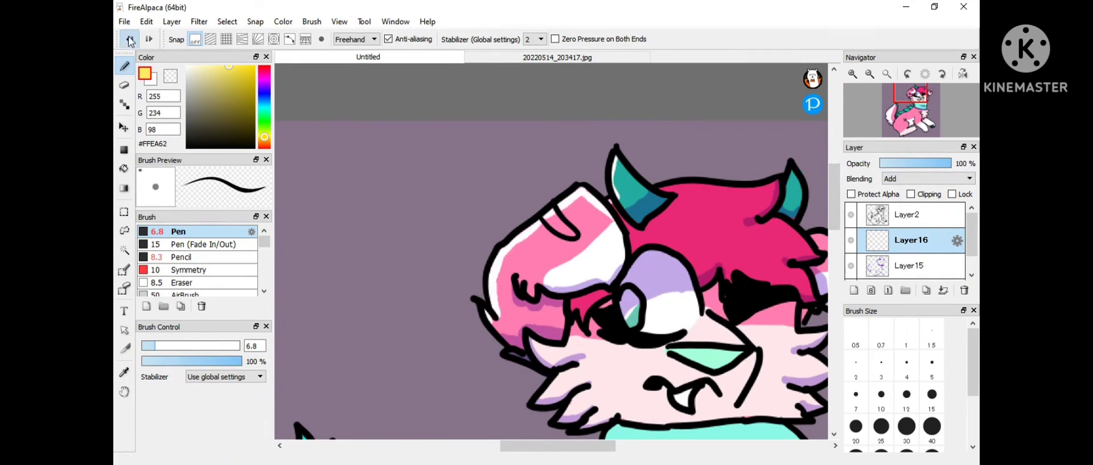
left_click_drag(615, 159, 649, 194)
scroll(790, 190, "up", 2)
key("e")
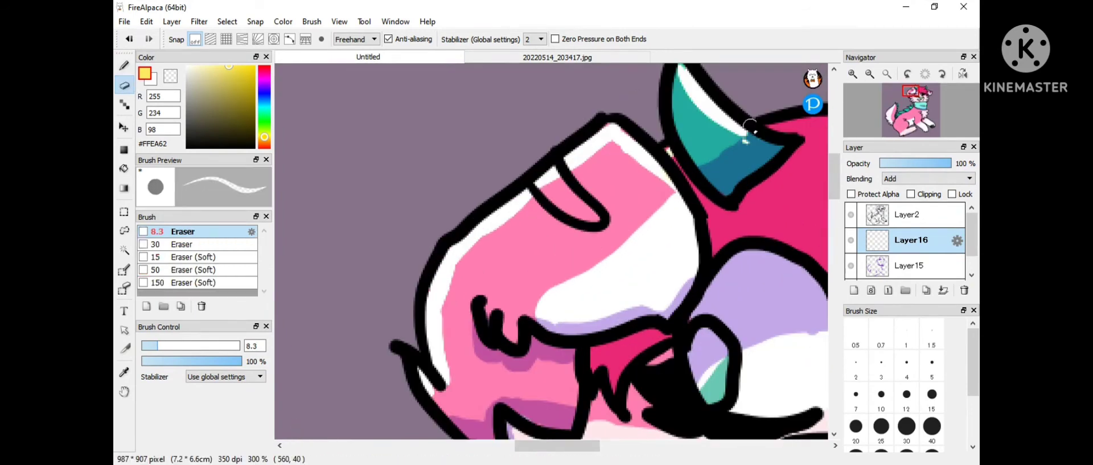
key("b")
Paint #FFEA62 highlights along the top of the hair, on the farther horn and on the farther ear.
left_click_drag(557, 445, 599, 445)
left_click_drag(714, 114, 482, 124)
mouse_move(752, 200)
left_mouse_down()
mouse_move(702, 190)
mouse_move(791, 251)
left_mouse_up()
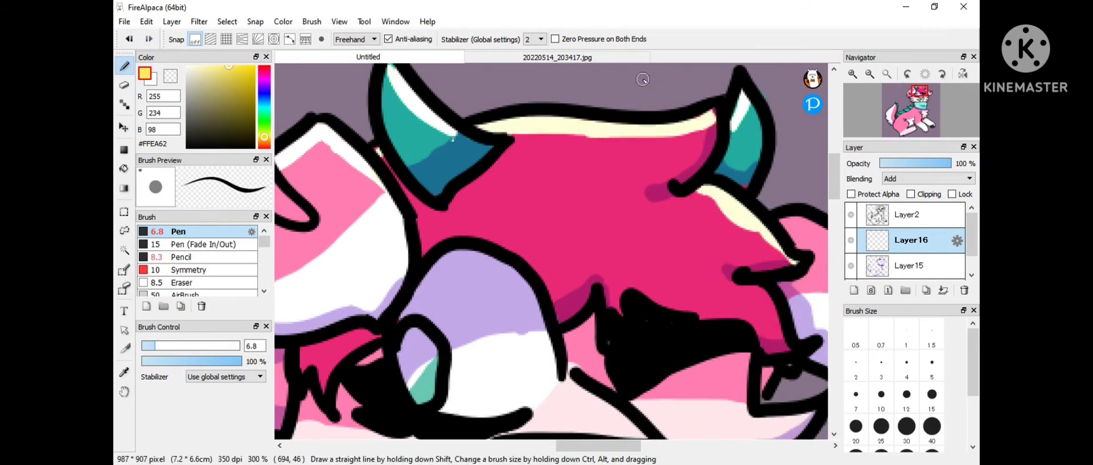
left_click_drag(569, 445, 597, 445)
mouse_move(609, 222)
left_mouse_down()
mouse_move(718, 252)
mouse_move(755, 300)
left_mouse_up()
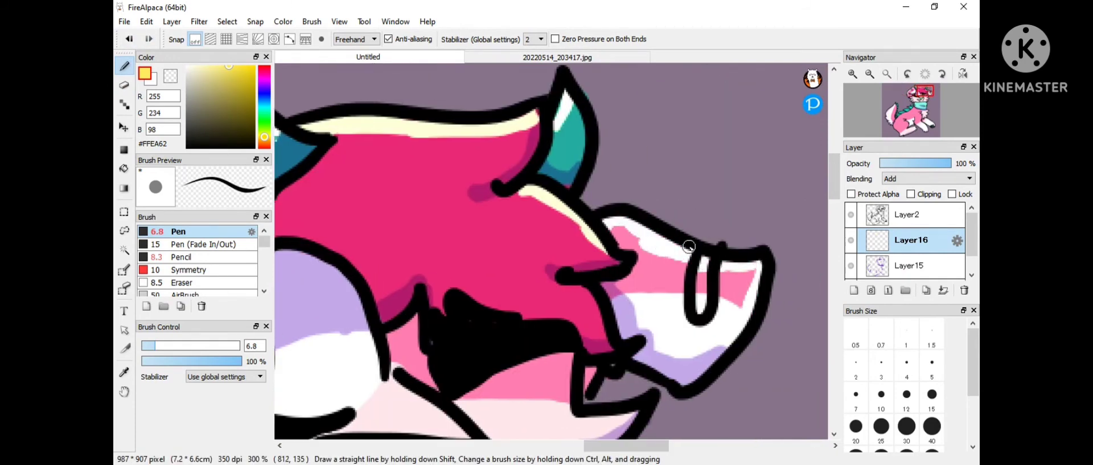
Highlight the pink body along the chest fur's inner outline down to the front leg with #FFEA62.
scroll(689, 246, "down", 5)
left_click_drag(632, 444, 609, 437)
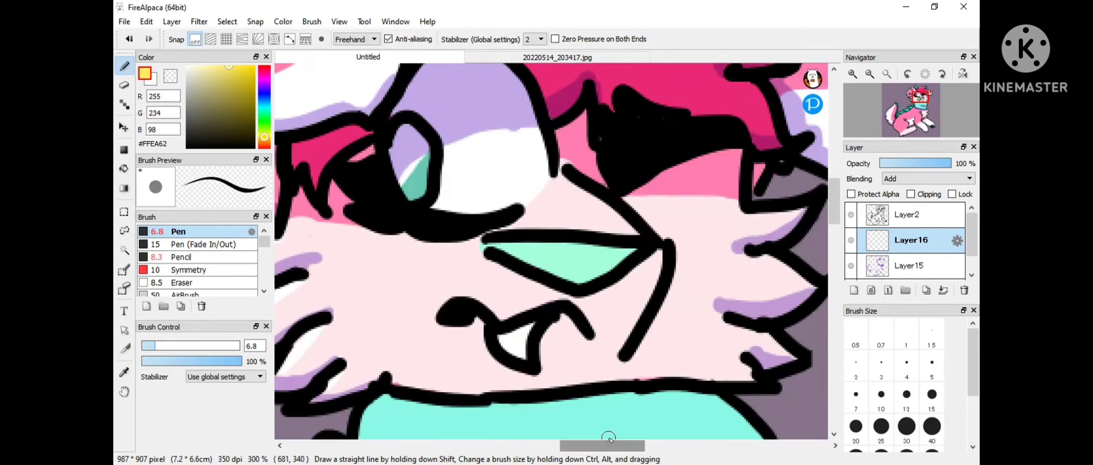
scroll(671, 244, "down", 6)
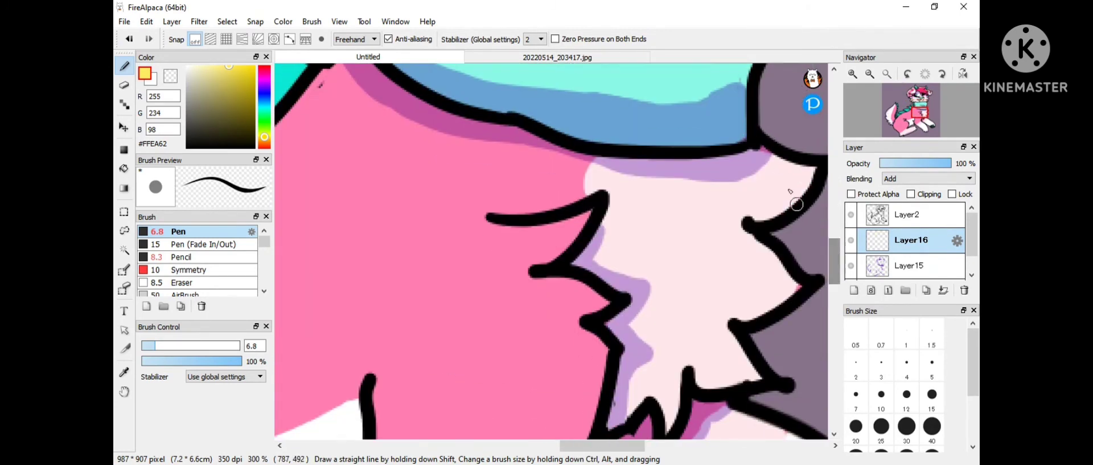
left_click_drag(485, 225, 582, 218)
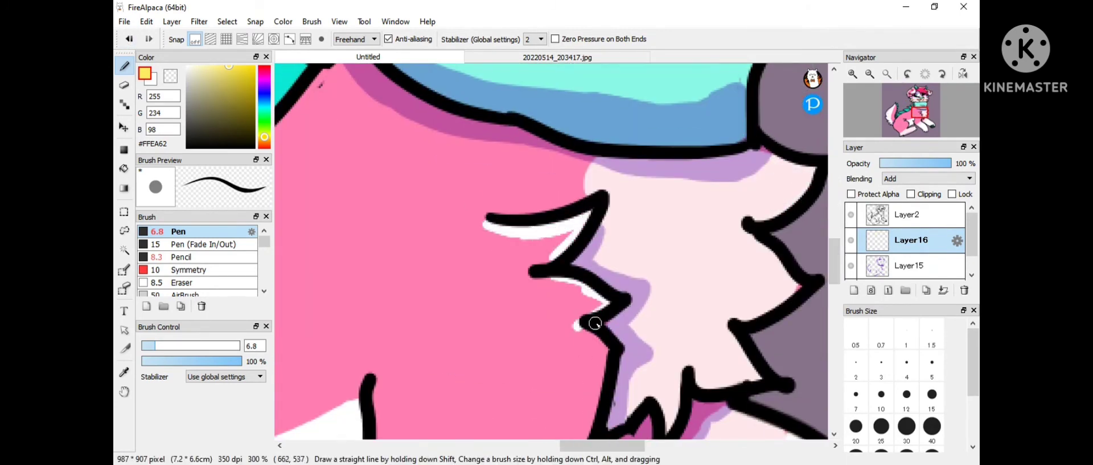
scroll(595, 285, "down", 3)
left_click_drag(564, 401, 595, 191)
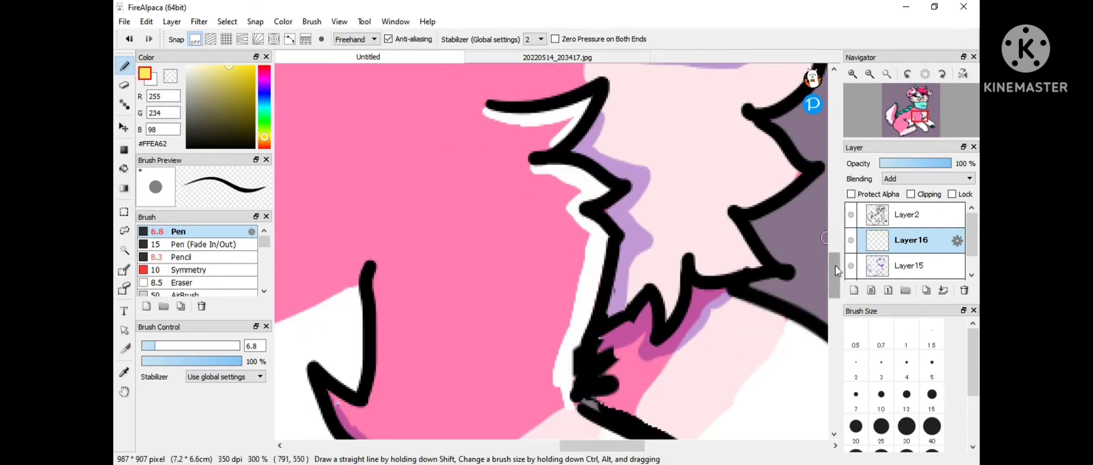
Highlight under the haunch's fur tuft, along the haunch's front edge and on the hind leg with #FFEA62.
left_click_drag(837, 271, 837, 311)
scroll(587, 135, "up", 2)
scroll(547, 160, "left", 2)
left_click_drag(383, 194, 430, 192)
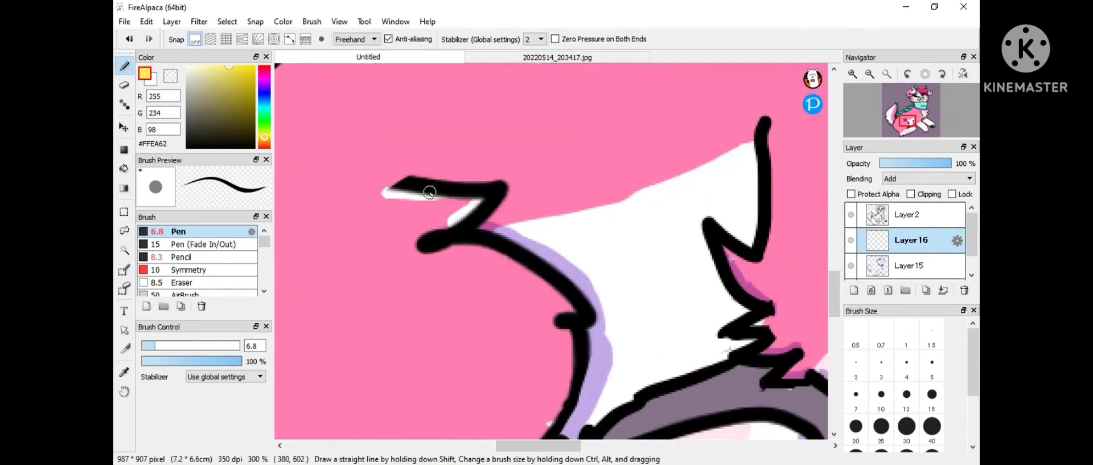
mouse_move(436, 251)
left_mouse_down()
mouse_move(505, 259)
mouse_move(576, 302)
mouse_move(556, 435)
left_mouse_up()
scroll(555, 399, "down", 4)
left_click_drag(530, 327, 763, 248)
scroll(701, 257, "down", 4)
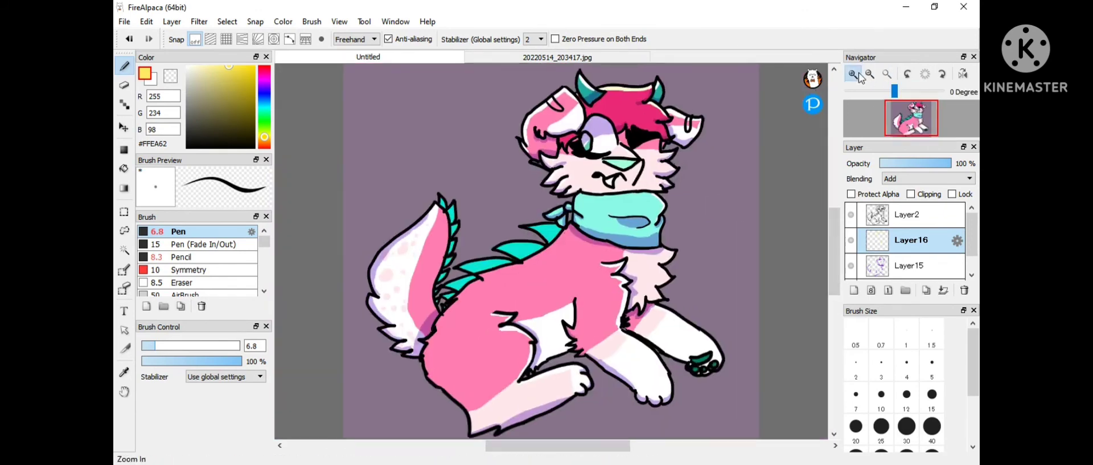
Paint #FFEA62 highlights along the edges of the two back spines nearest the scarf.
scroll(627, 227, "up", 5)
scroll(627, 285, "up", 2)
left_click_drag(612, 339, 690, 417)
scroll(537, 268, "right", 3)
scroll(455, 257, "left", 5)
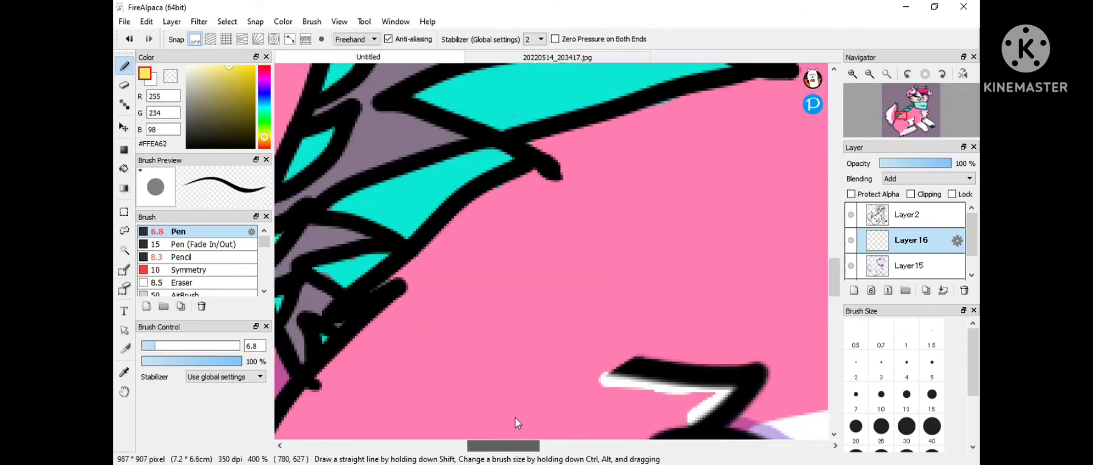
scroll(359, 246, "left", 3)
scroll(839, 271, "right", 3)
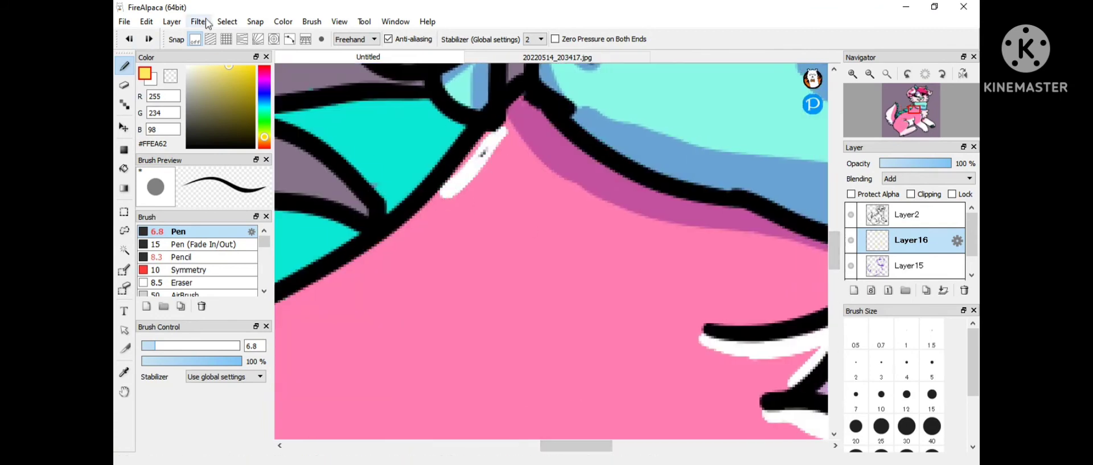
mouse_move(439, 101)
left_mouse_down()
mouse_move(279, 121)
mouse_move(387, 210)
left_mouse_up()
scroll(355, 230, "left", 3)
mouse_move(612, 225)
left_mouse_down()
mouse_move(445, 219)
mouse_move(366, 244)
left_mouse_up()
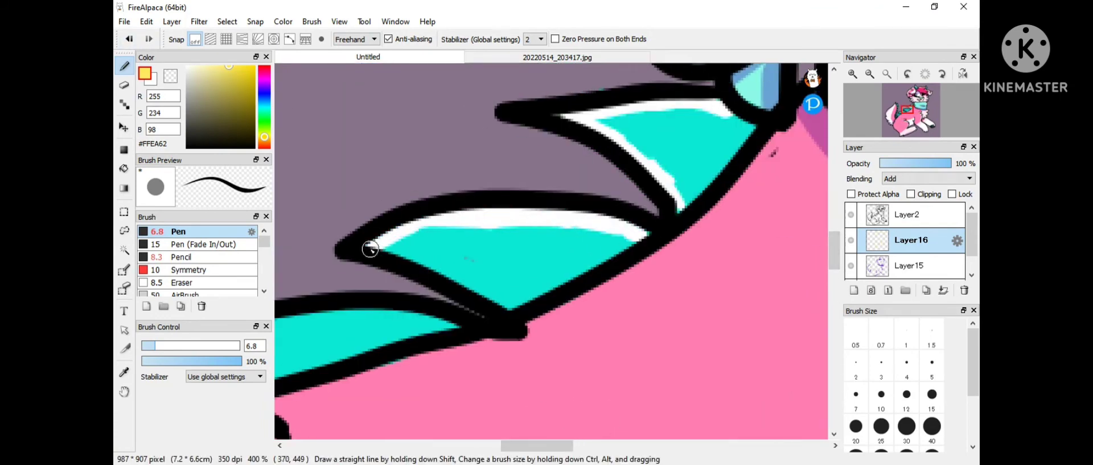
Highlight the upper edges of the remaining back spines towards the tail with #FFEA62.
scroll(387, 274, "up", 2)
mouse_move(635, 326)
left_mouse_down()
mouse_move(395, 329)
mouse_move(367, 377)
left_mouse_up()
scroll(542, 268, "right", 3)
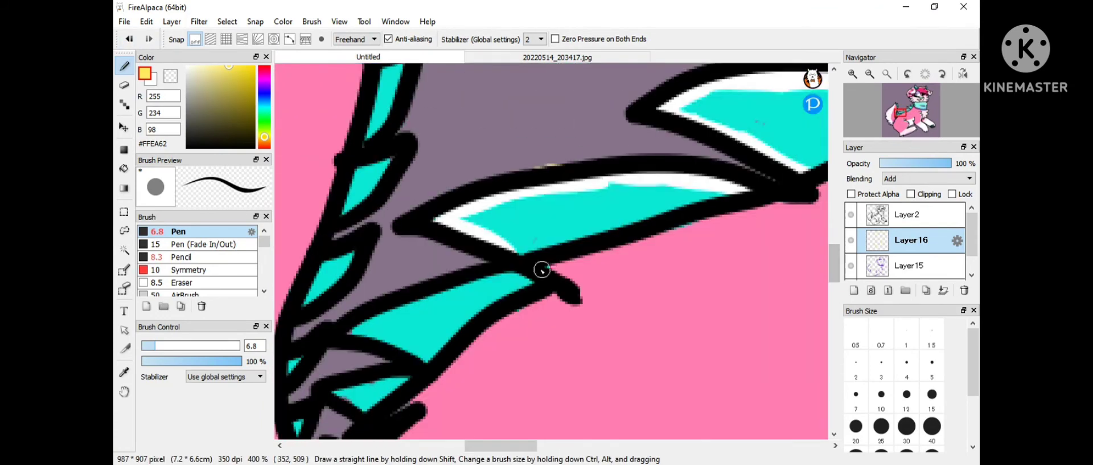
left_click_drag(532, 279, 366, 330)
left_click_drag(407, 376, 378, 389)
scroll(498, 377, "left", 3)
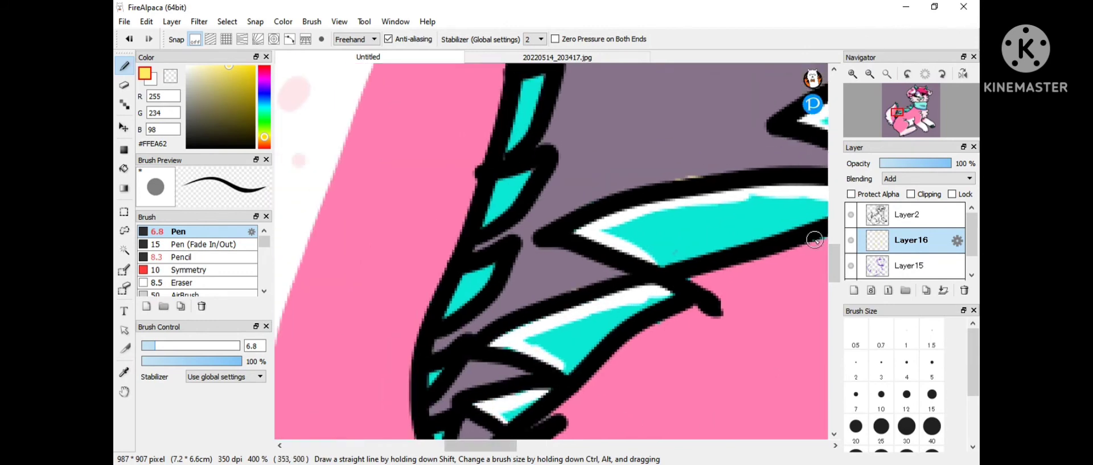
Highlight the tail's lowest spine with #FFEA62 and reduce the opacity of the highlight layer.
scroll(498, 377, "down", 2)
scroll(507, 166, "up", 3)
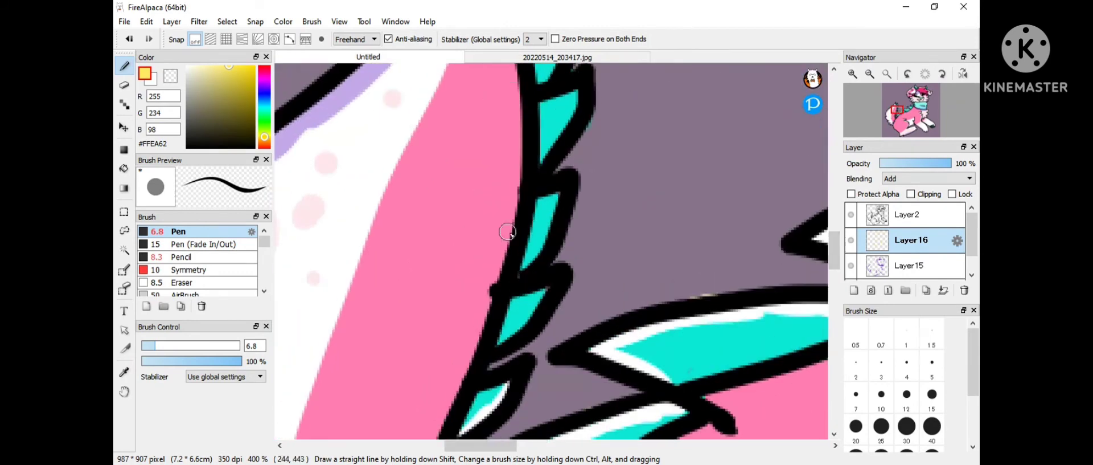
scroll(574, 178, "up", 3)
left_click_drag(949, 164, 907, 164)
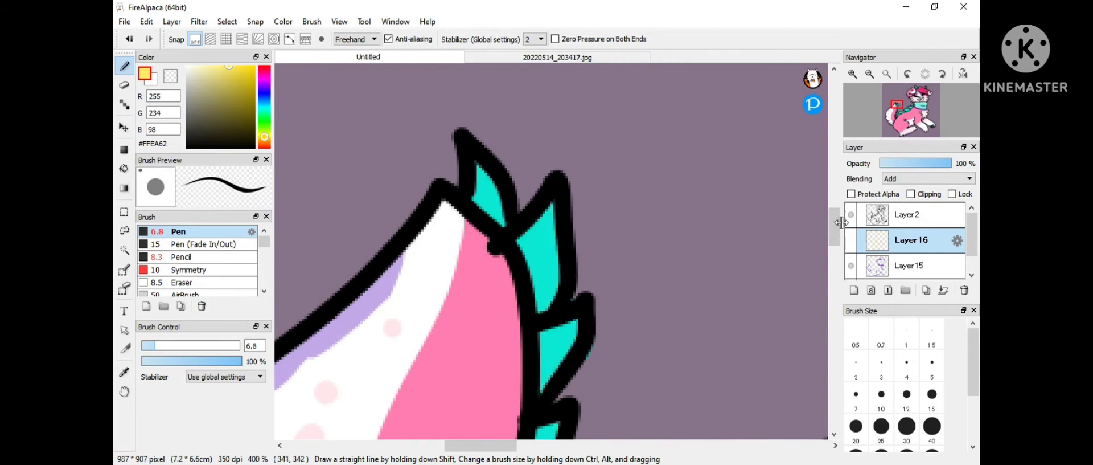
key("ctrl+0")
Add a new layer above the line art and clip it to the line art.
left_click(911, 214)
left_click(855, 290)
left_click(911, 193)
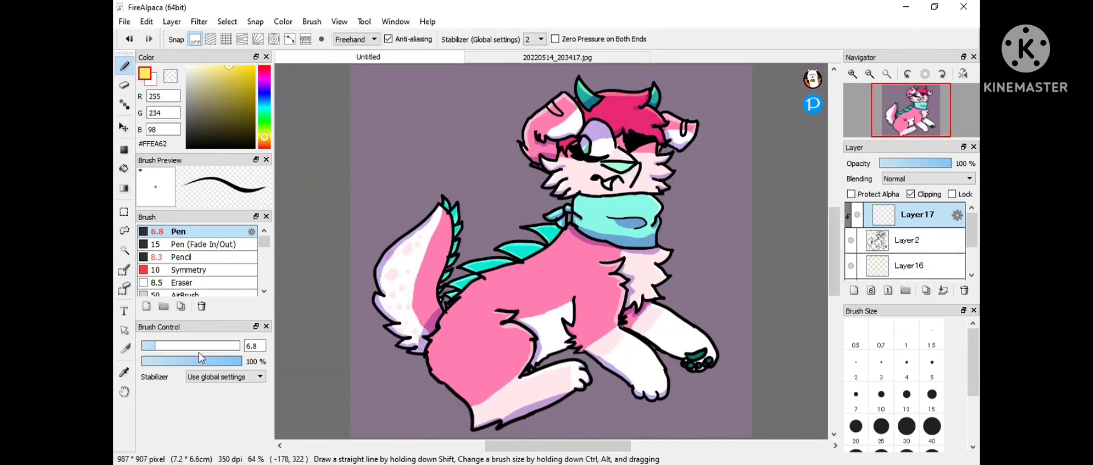
left_click(206, 66)
left_click(204, 83)
scroll(551, 251, "up", 5)
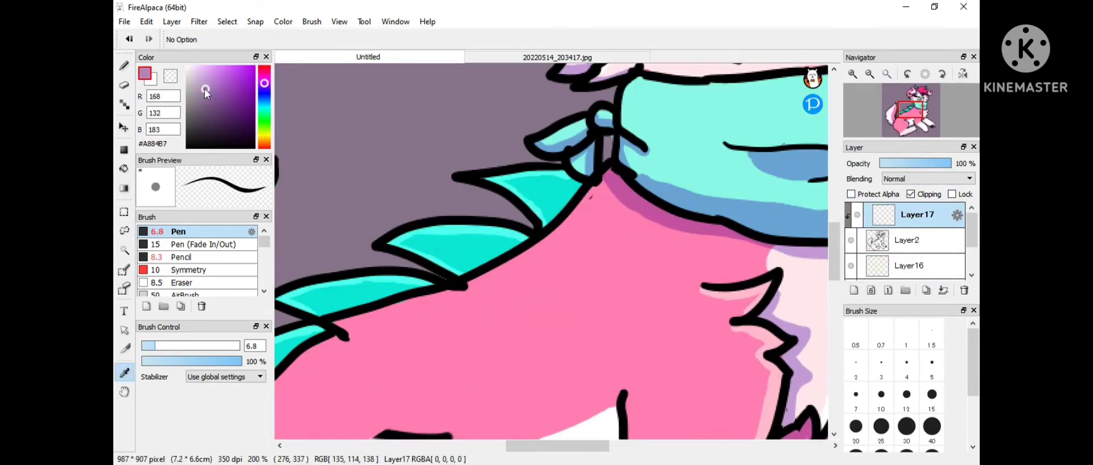
key("b")
left_click(129, 39)
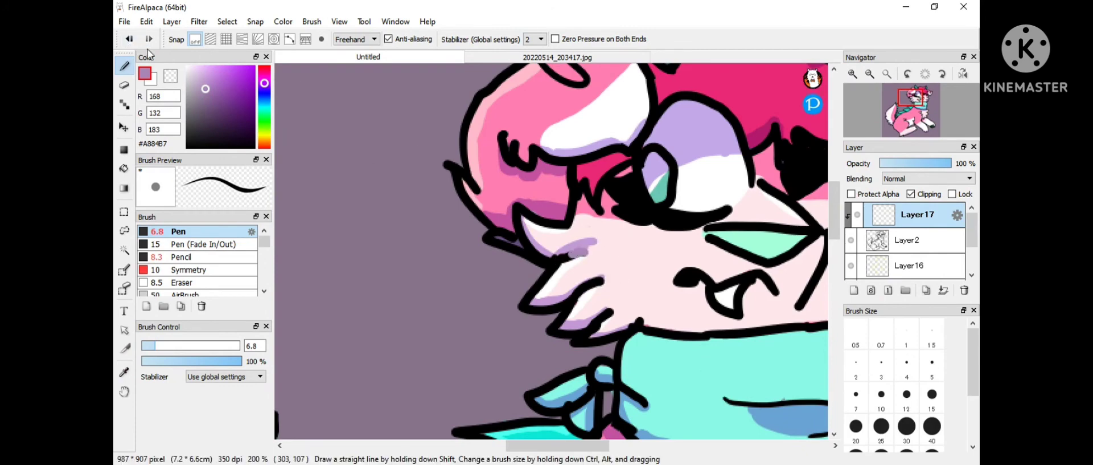
key("ctrl+z")
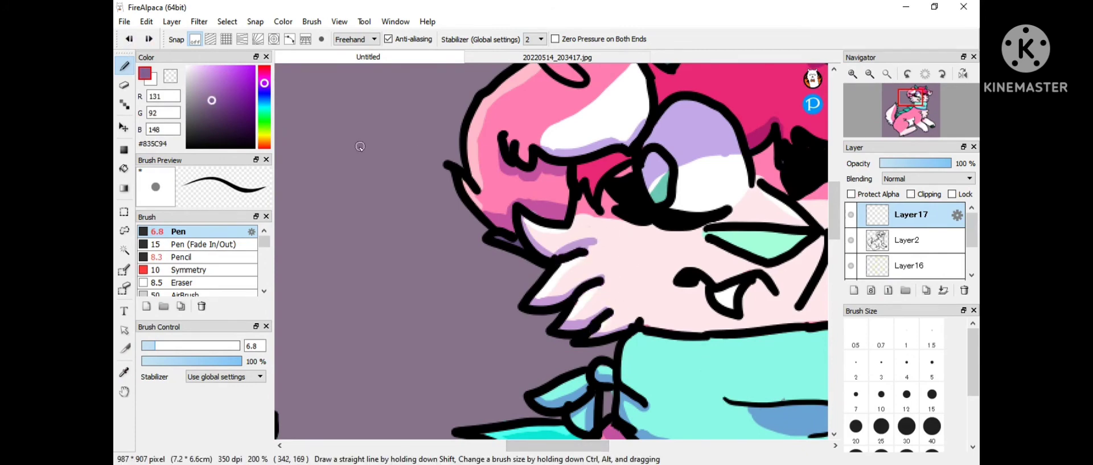
left_click(575, 260, "alt")
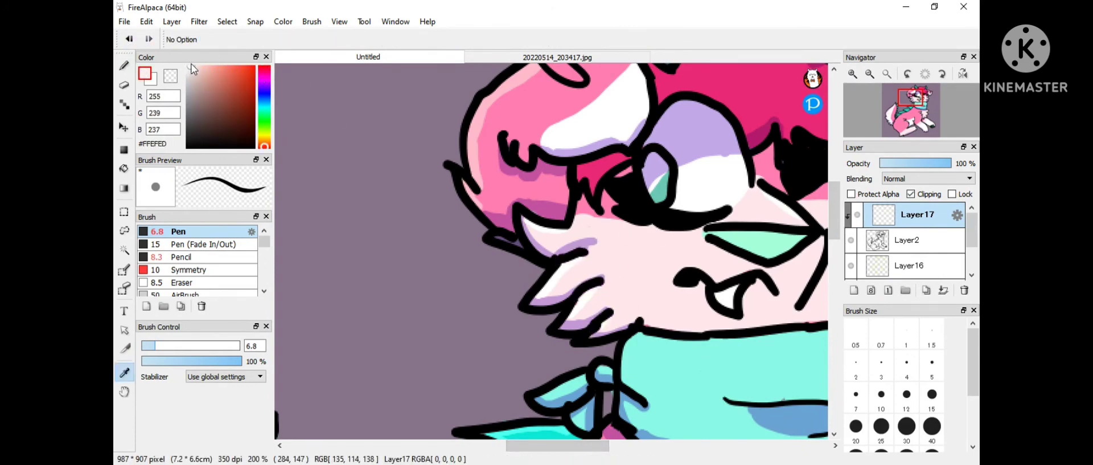
left_click(558, 261, "alt")
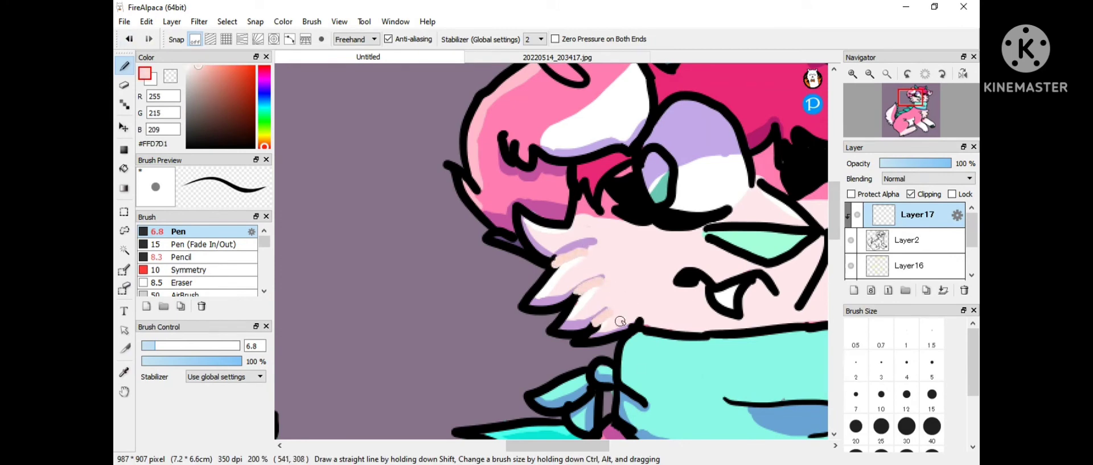
key("ctrl+z")
Recolour the inner tuft and upper fold lines of the large folded ear with #A93A85.
key("i")
left_click(264, 74)
left_click(226, 84)
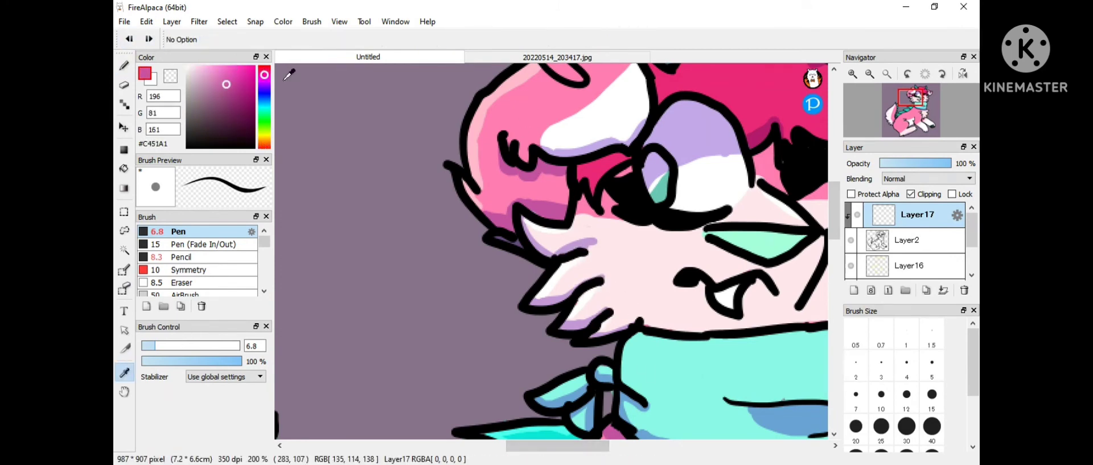
key("b")
left_click(515, 143, "alt")
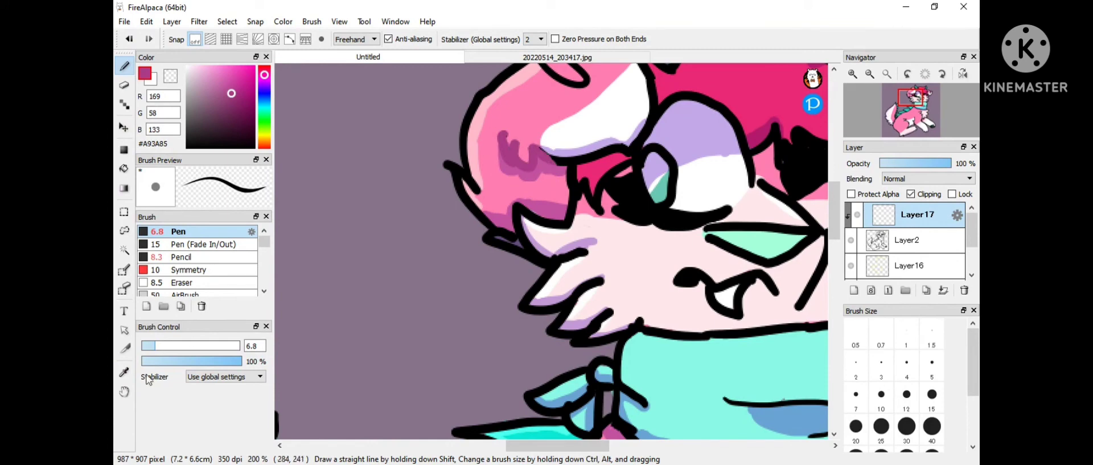
left_click(582, 143, "alt")
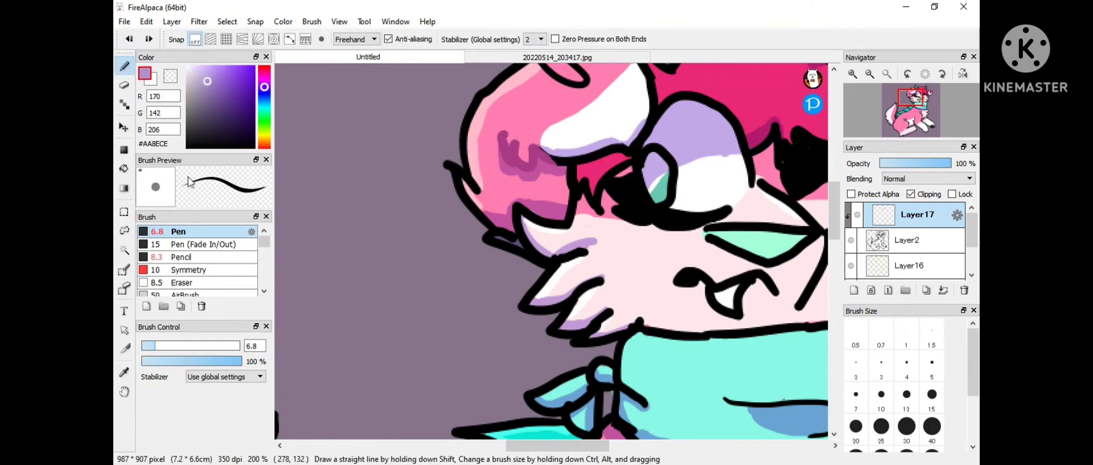
left_click(515, 148, "alt")
scroll(565, 223, "up", 5)
left_click_drag(578, 208, 564, 222)
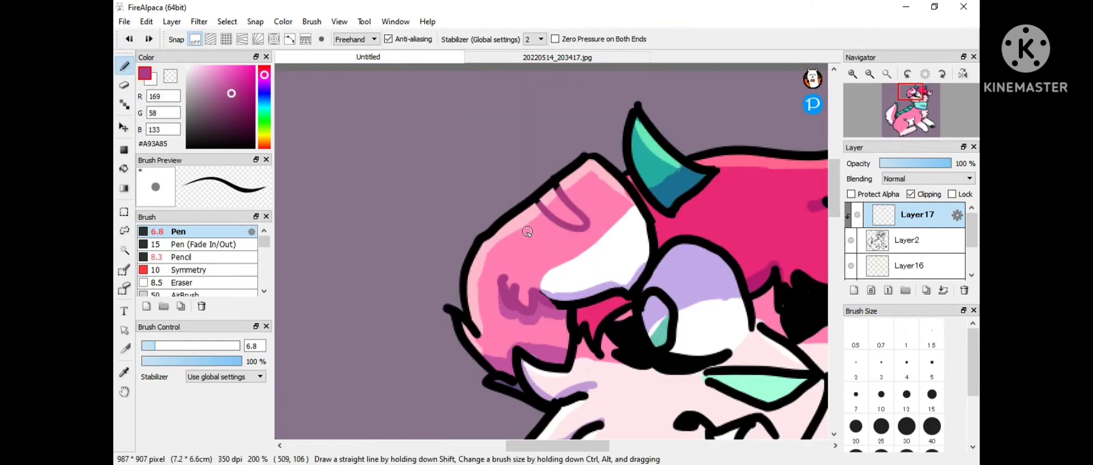
Recolour the hair strand lines by the smaller horn, small ear and brow using #A91960 and #8C0D4C.
scroll(528, 231, "right", 5)
left_click(550, 207, "alt")
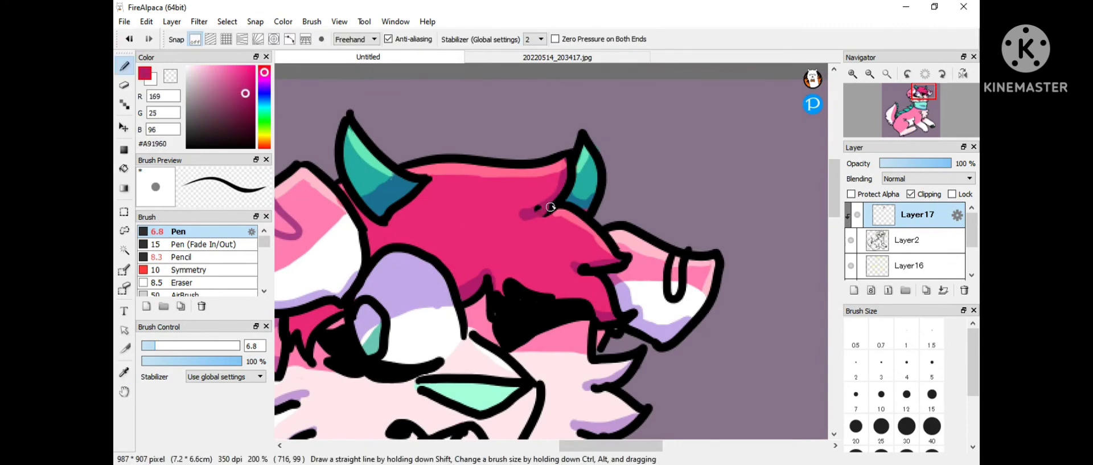
left_click(606, 268, "alt")
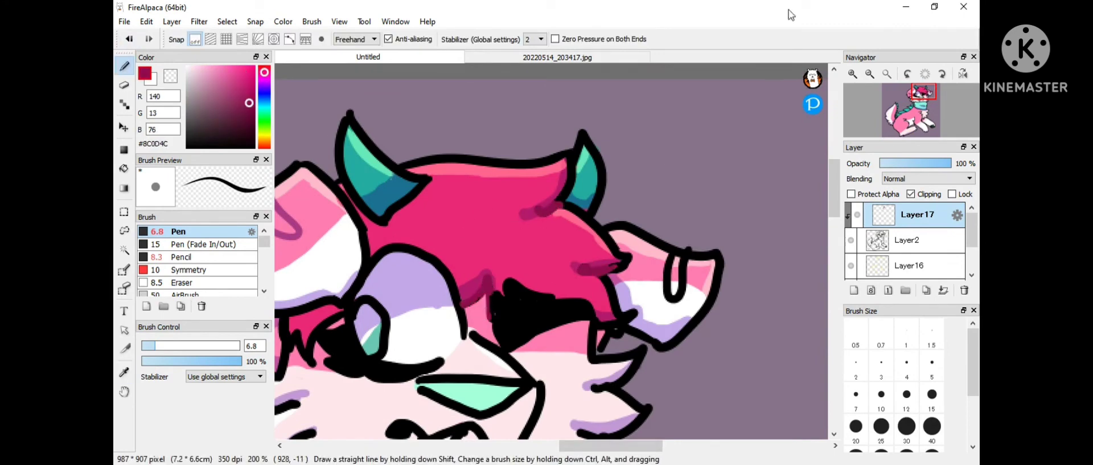
Recolour the jagged belly line and the fur lines beside the chest with #A93A85.
key("ctrl+0")
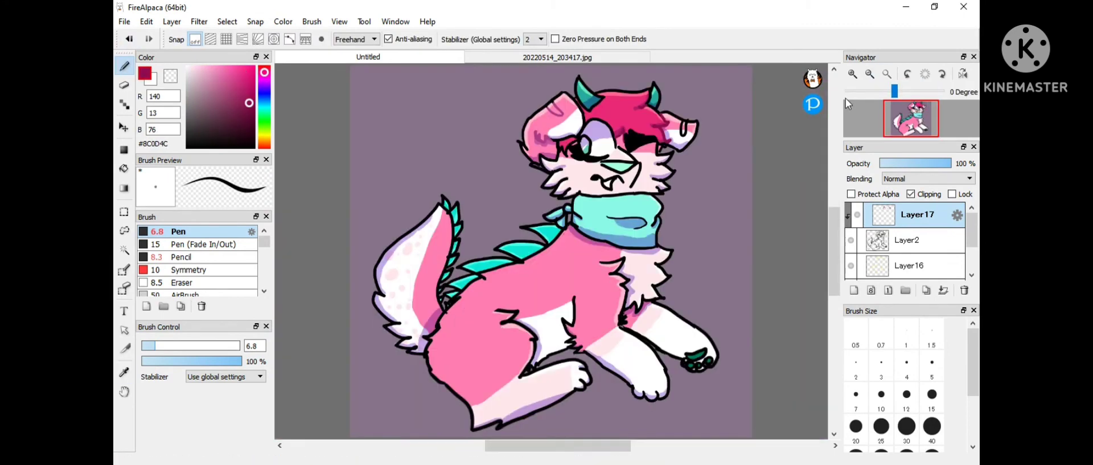
left_click(567, 244, "alt")
scroll(551, 342, "up", 5)
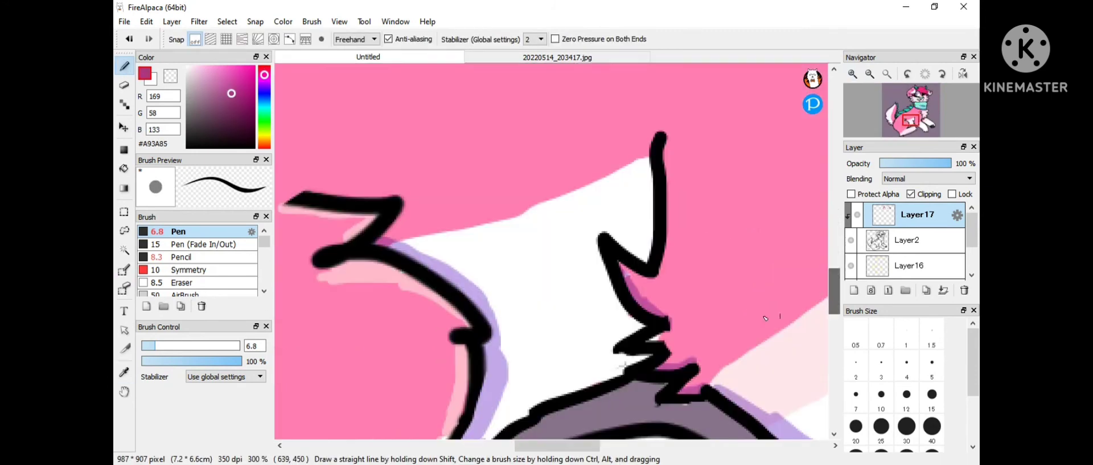
mouse_move(660, 136)
left_mouse_down()
mouse_move(626, 307)
mouse_move(627, 370)
left_mouse_up()
scroll(620, 273, "right", 5)
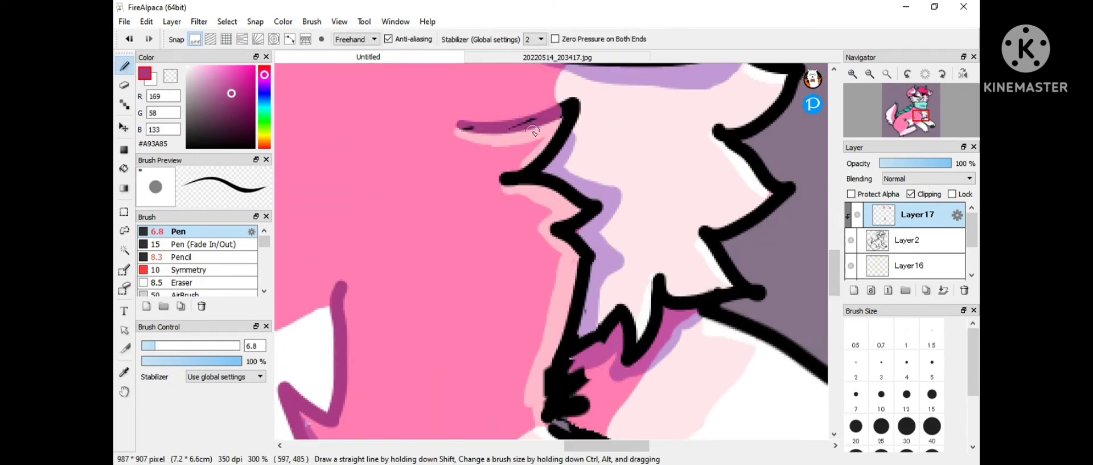
scroll(825, 261, "up", 5)
key("ctrl+0")
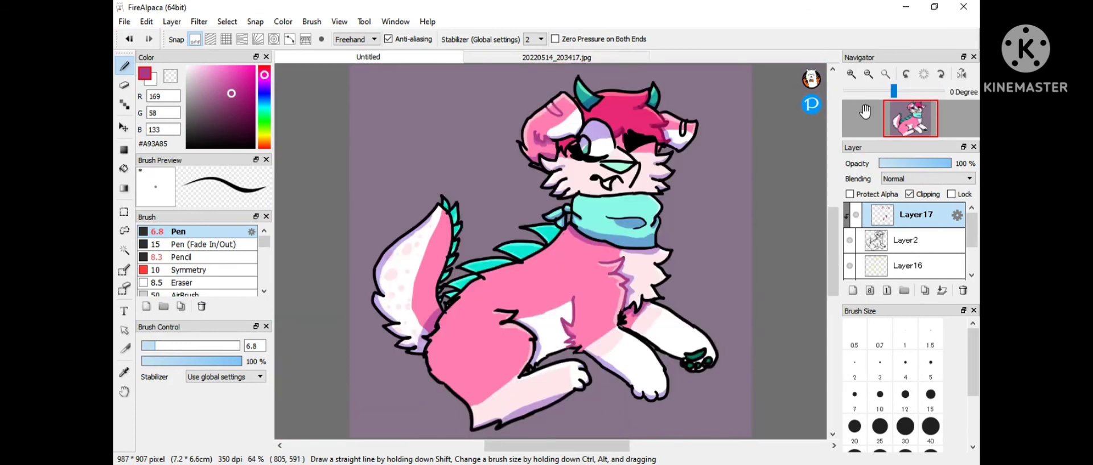
Recolour the small ear's fold, the thigh line and the back line below the spines with #A93A85.
scroll(529, 326, "up", 3)
scroll(769, 180, "down", 2)
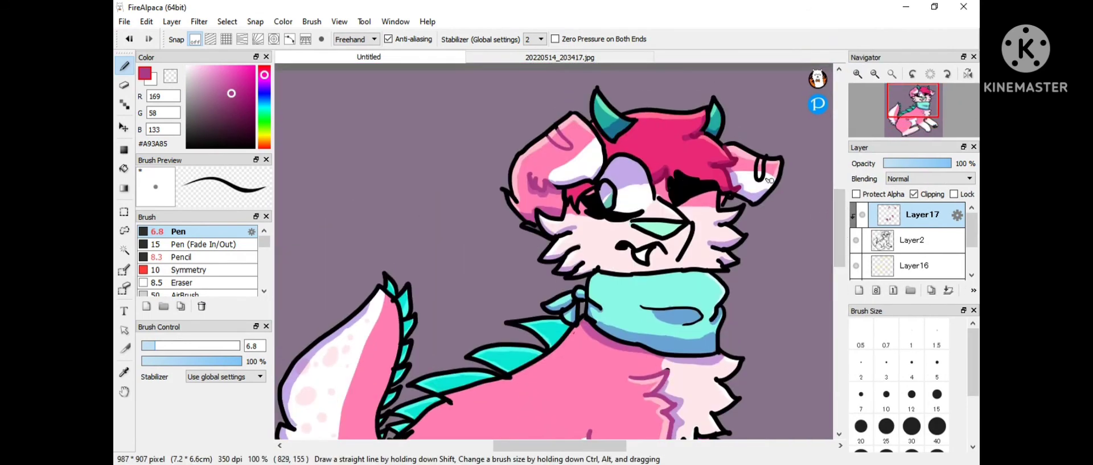
scroll(488, 348, "down", 3)
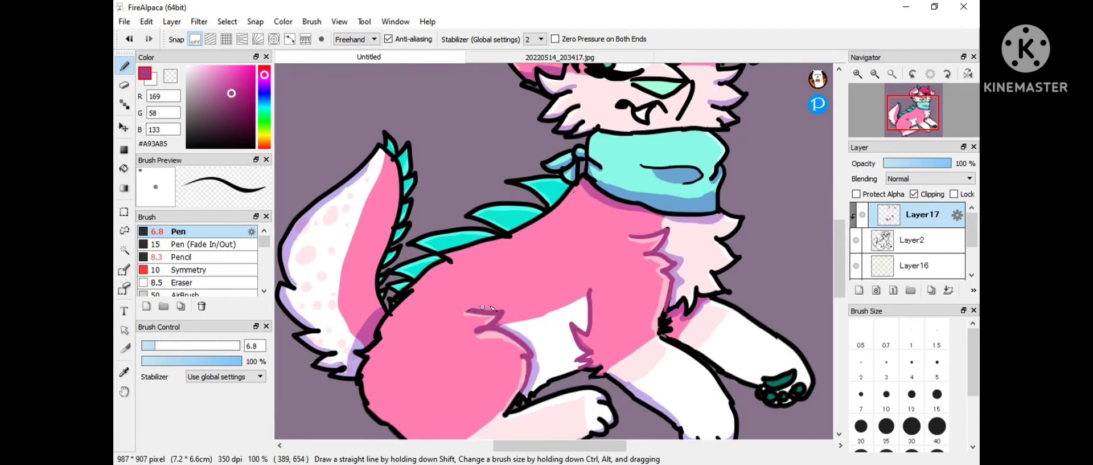
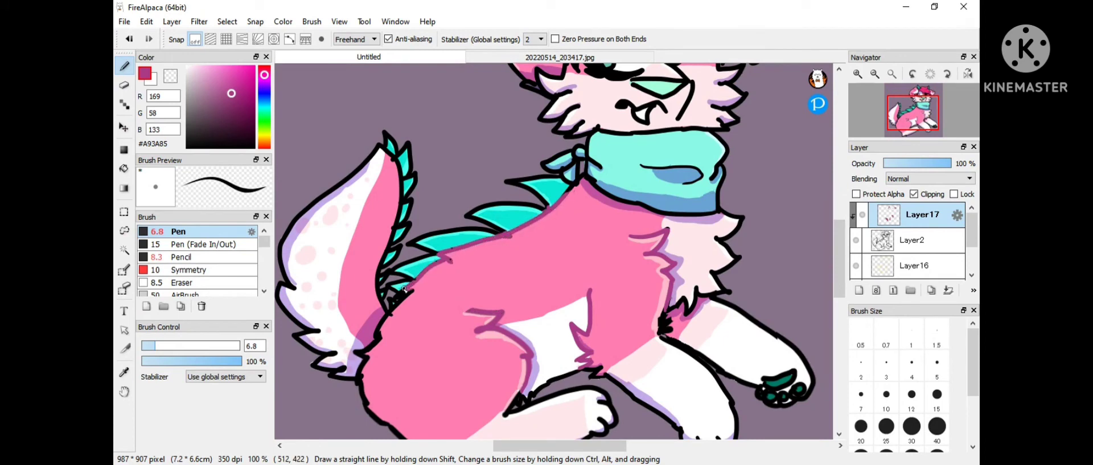
key("ctrl+0")
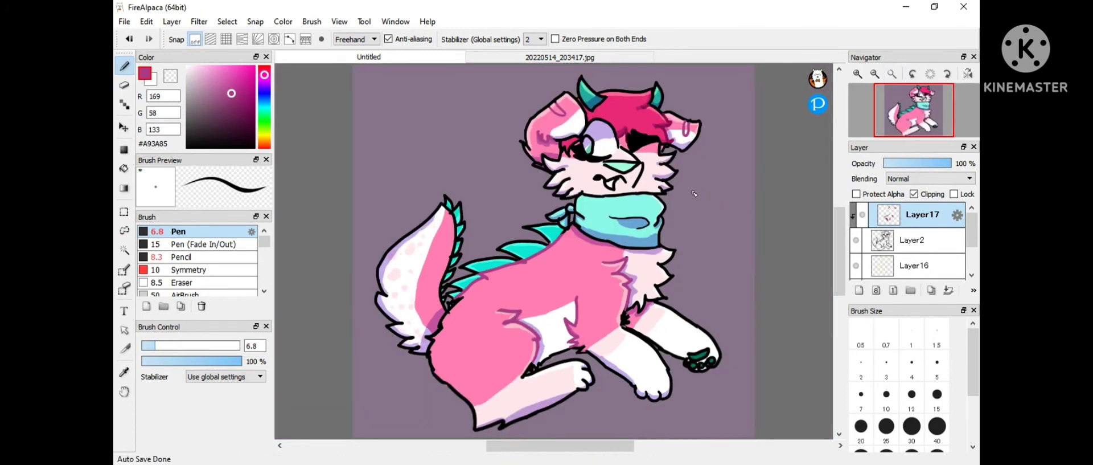
Recolour the line at the base of the larger horn with #144C65.
scroll(694, 193, "up", 3)
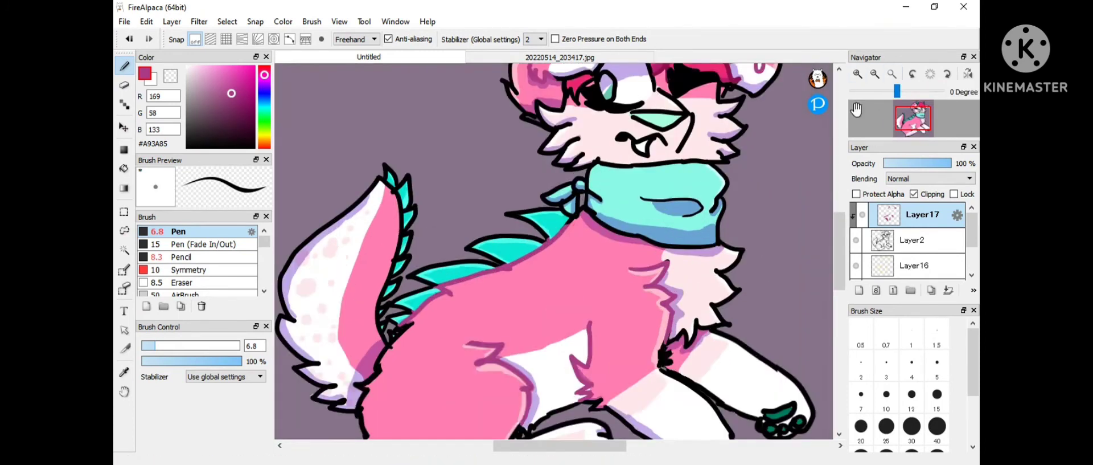
scroll(694, 193, "down", 2)
key("i")
key("b")
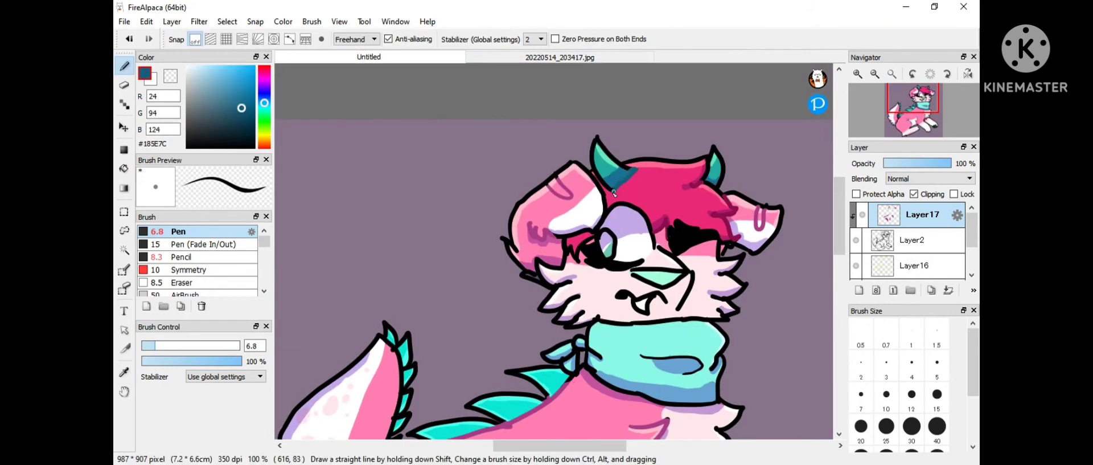
left_click(622, 169, "alt")
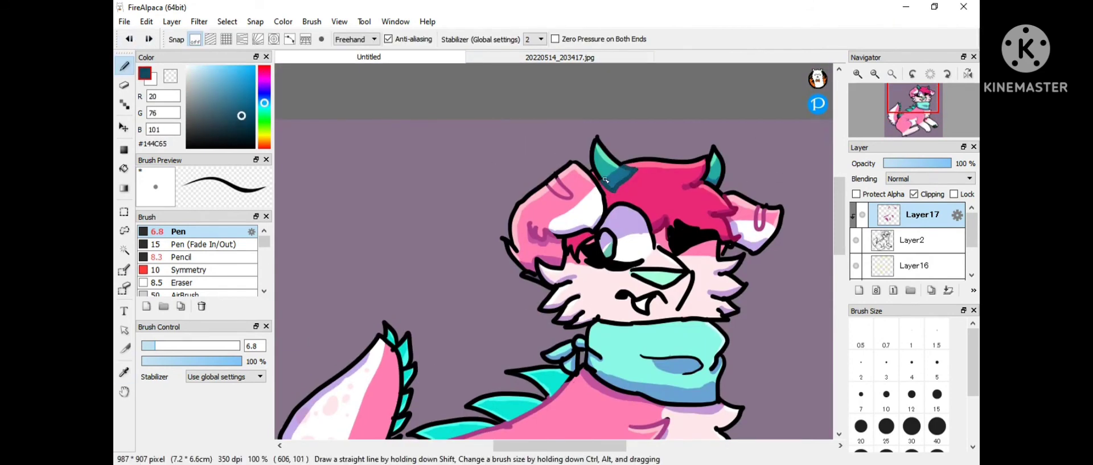
key("ctrl+0")
Erase excess line colour where the back spines meet the body.
left_click(124, 86)
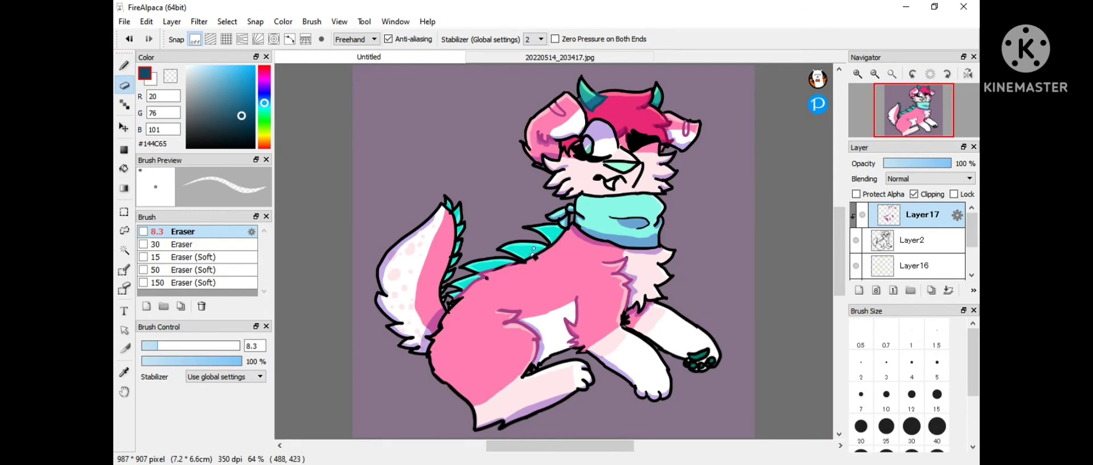
left_click(124, 66)
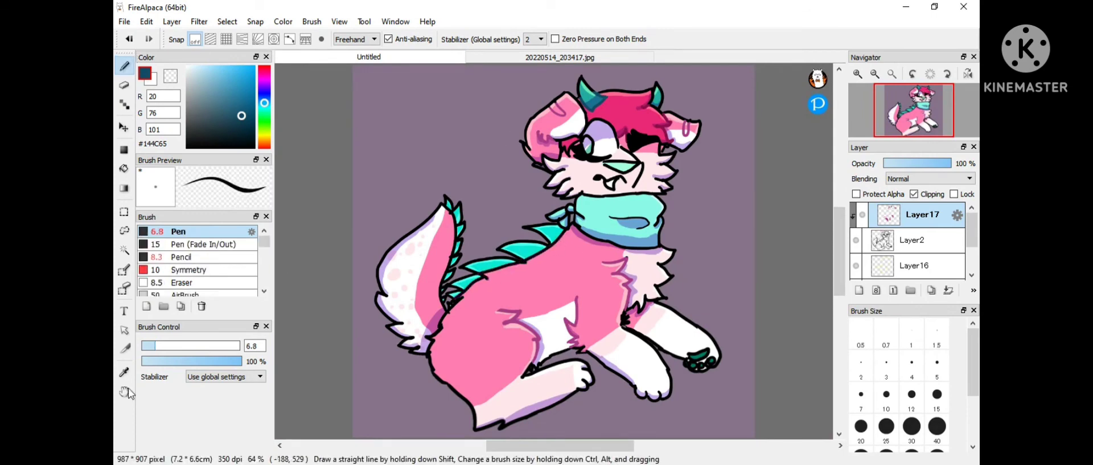
Darken the thigh, belly and chest fur lines with #803066 using the Pen at size 10.3.
left_click(432, 333, "alt")
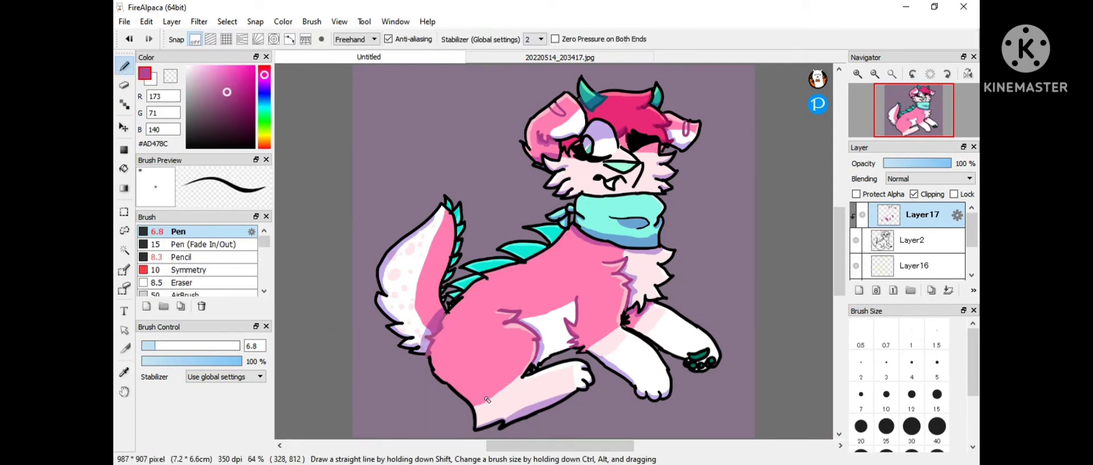
scroll(520, 173, "up", 3)
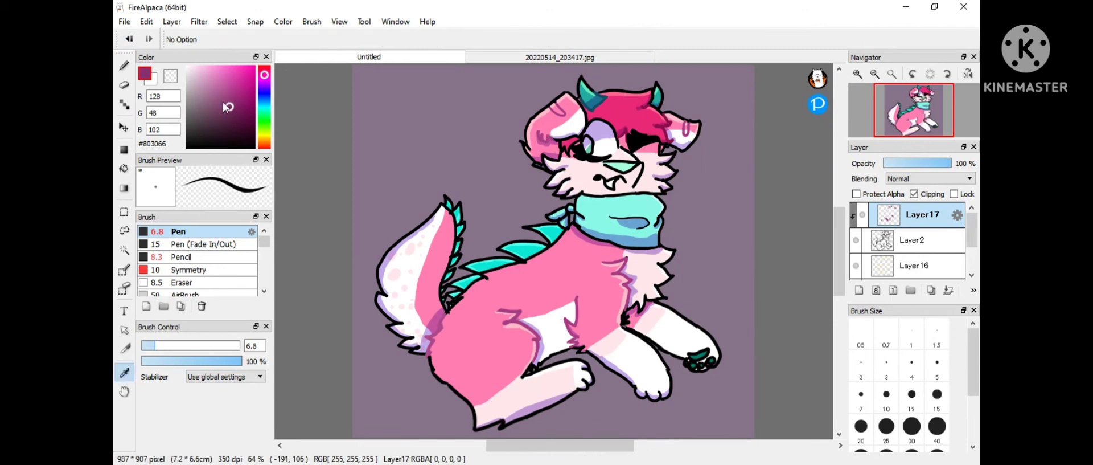
left_click(520, 173, "alt")
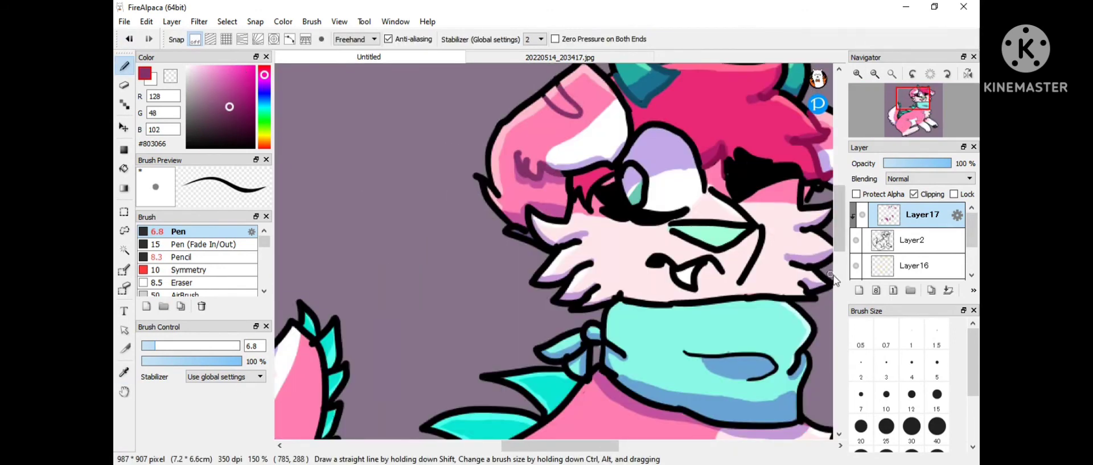
scroll(615, 177, "down", 5)
left_click_drag(416, 214, 430, 200)
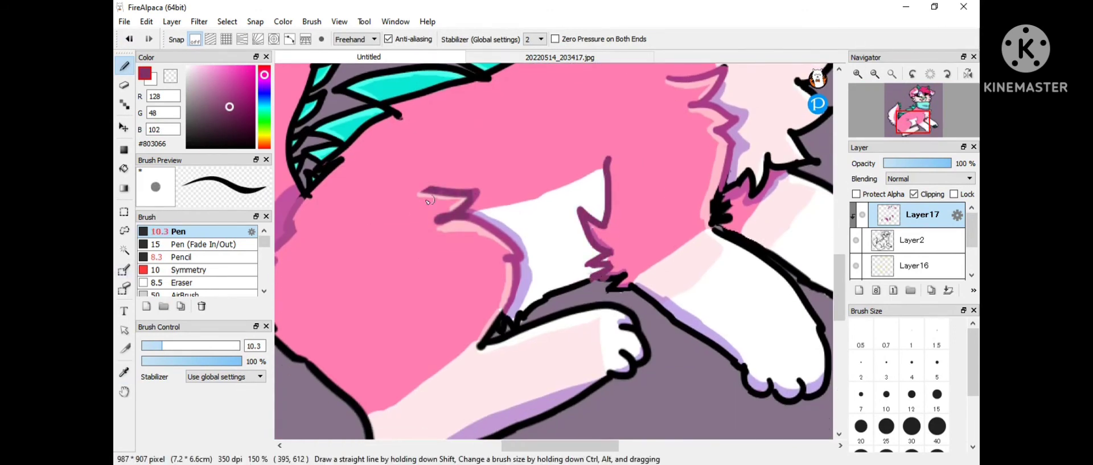
scroll(510, 299, "down", 3)
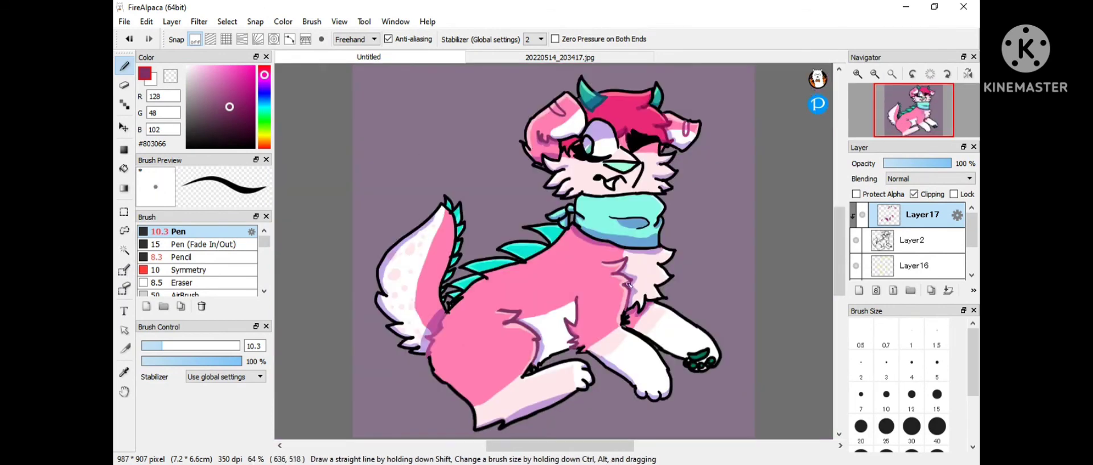
Recolour the scarf's fold line with #5A87AB and touch up the body line art with #803066.
left_click(626, 239, "alt")
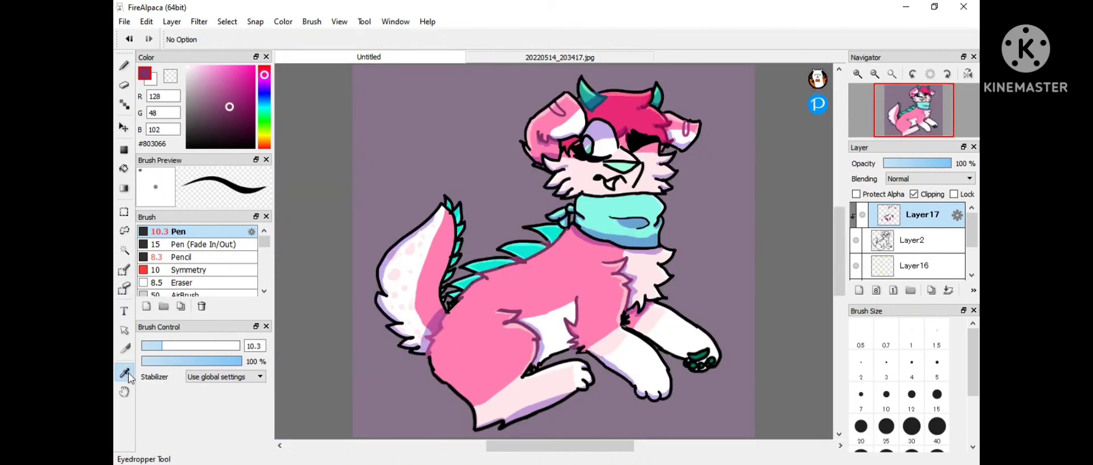
left_click_drag(622, 222, 658, 227)
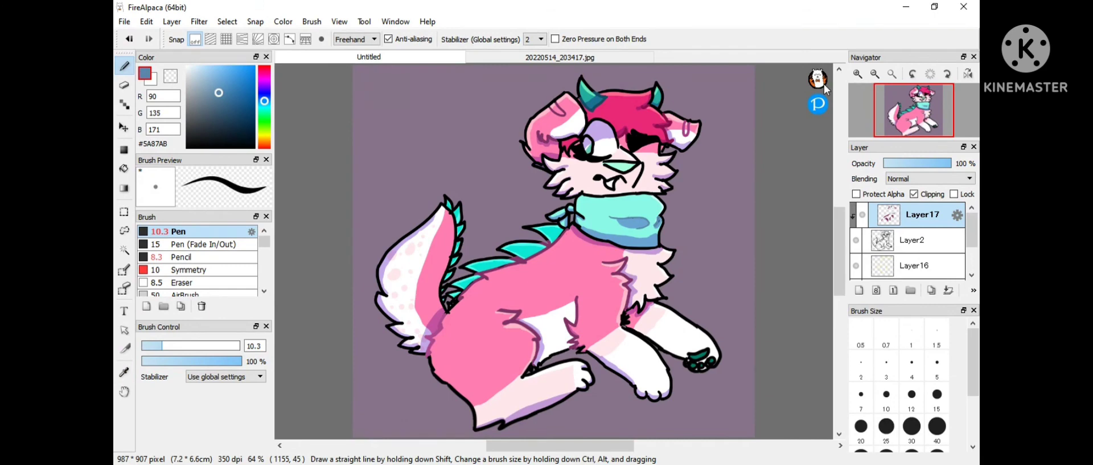
left_click(539, 135, "alt")
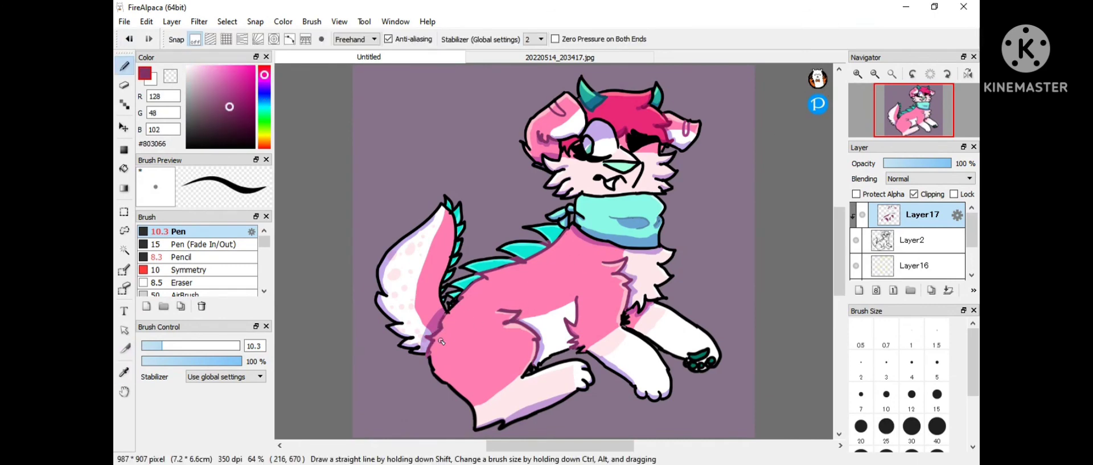
key("e")
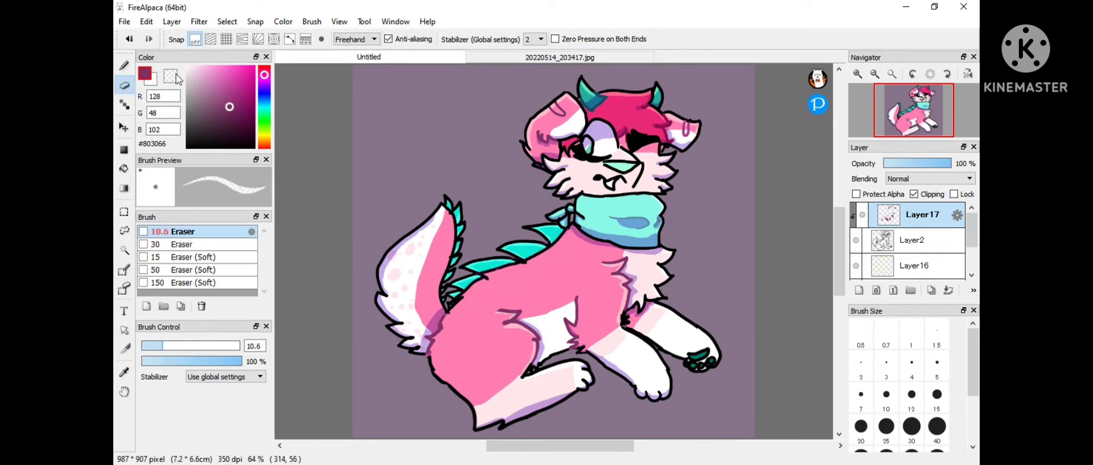
Recolour the hair strand lines between the large folded ear and the eye with #8C0D4C.
key("b")
scroll(586, 310, "up", 3)
scroll(586, 309, "up", 5)
left_click(586, 309, "alt")
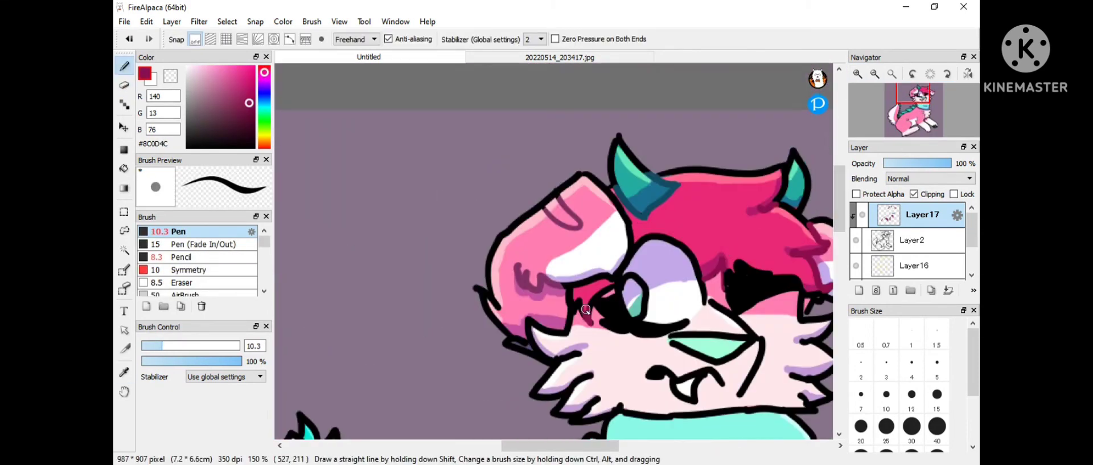
left_click(892, 74)
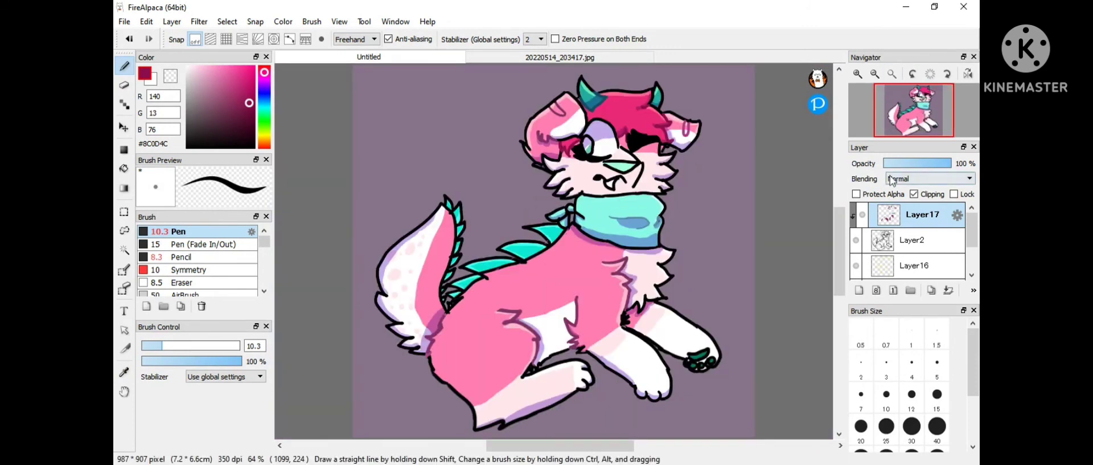
Add a new layer beneath the pink body colour layer.
scroll(975, 233, "down", 2)
scroll(974, 233, "down", 2)
left_click(928, 268)
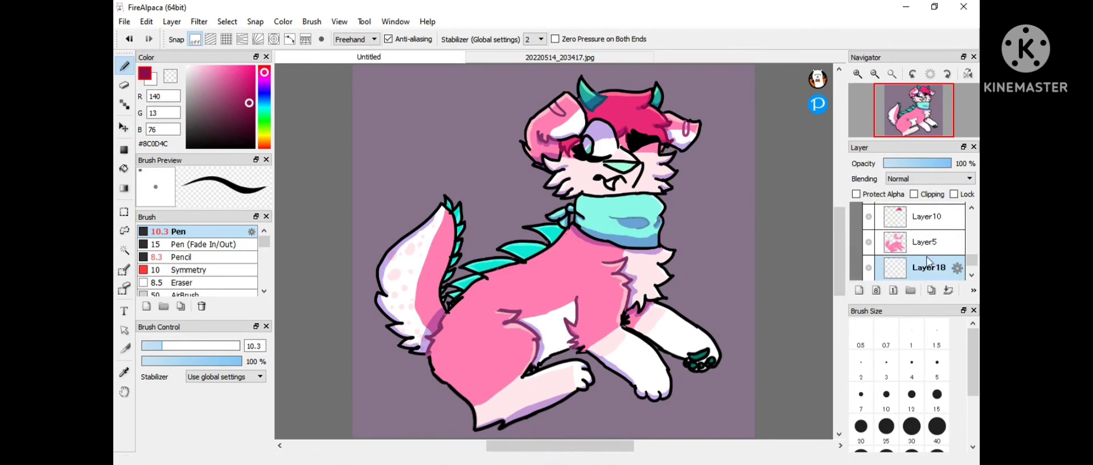
Outline the folded ears, horns and hair in #FFFFFF on the new layer using the Pen at size 10.3.
left_click(611, 135, "alt")
scroll(612, 136, "up", 4)
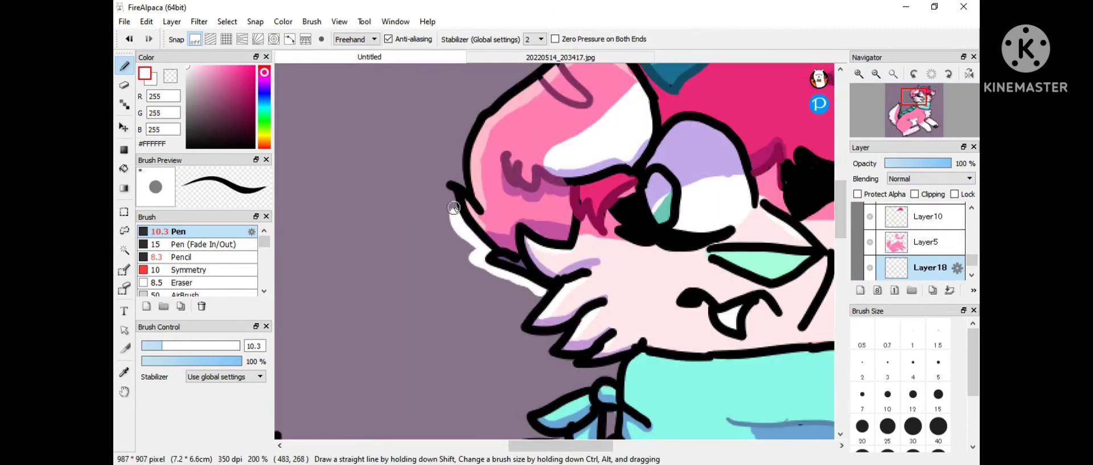
scroll(456, 194, "up", 3)
mouse_move(547, 373)
left_mouse_down()
mouse_move(469, 327)
mouse_move(609, 123)
mouse_move(626, 117)
left_mouse_up()
scroll(626, 117, "up", 4)
left_click_drag(626, 199, 758, 193)
scroll(757, 193, "right", 5)
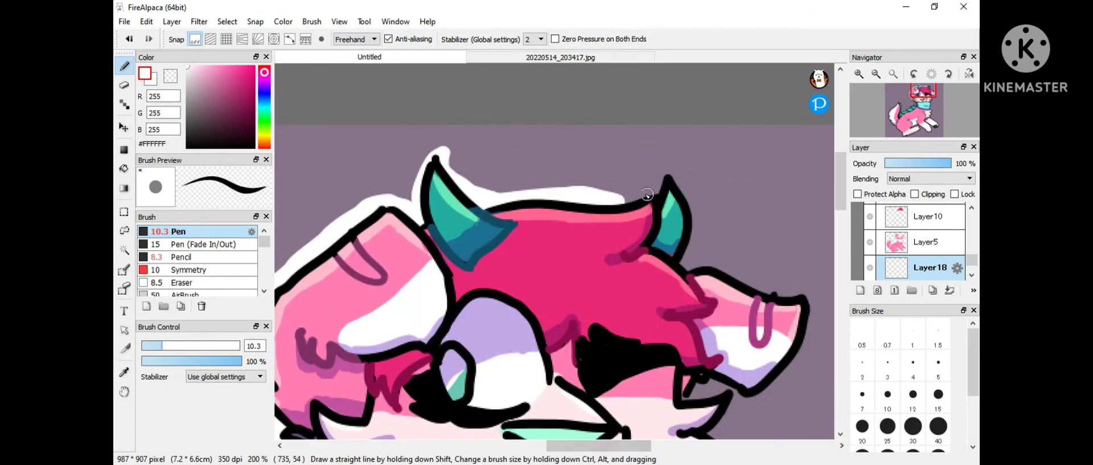
mouse_move(624, 185)
left_mouse_down()
mouse_move(667, 162)
mouse_move(706, 267)
mouse_move(799, 357)
mouse_move(734, 393)
left_mouse_up()
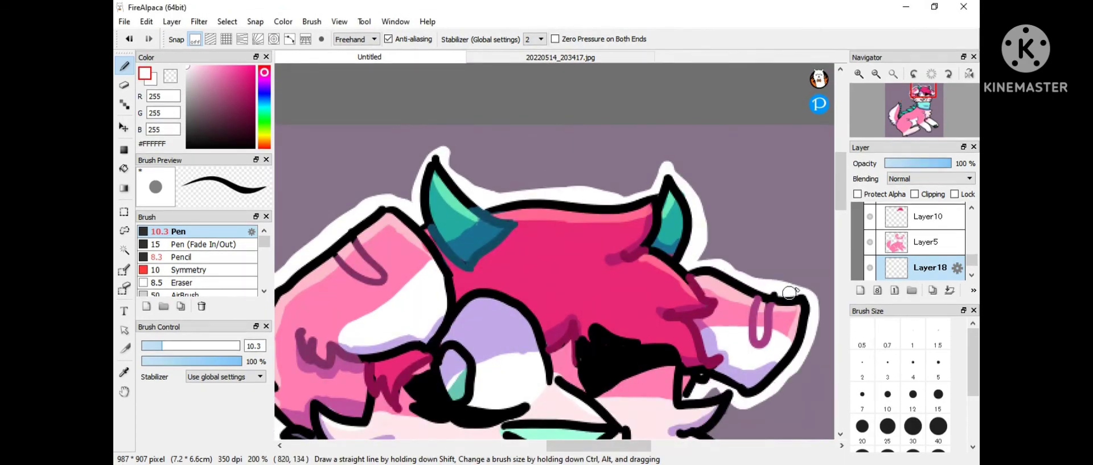
Extend the white outline down the cheek fur opposite the large folded ear, the scarf's outer edge and the upper chest tuft.
scroll(735, 393, "down", 10)
mouse_move(706, 166)
left_mouse_down()
mouse_move(737, 202)
mouse_move(692, 289)
left_mouse_up()
scroll(692, 290, "down", 3)
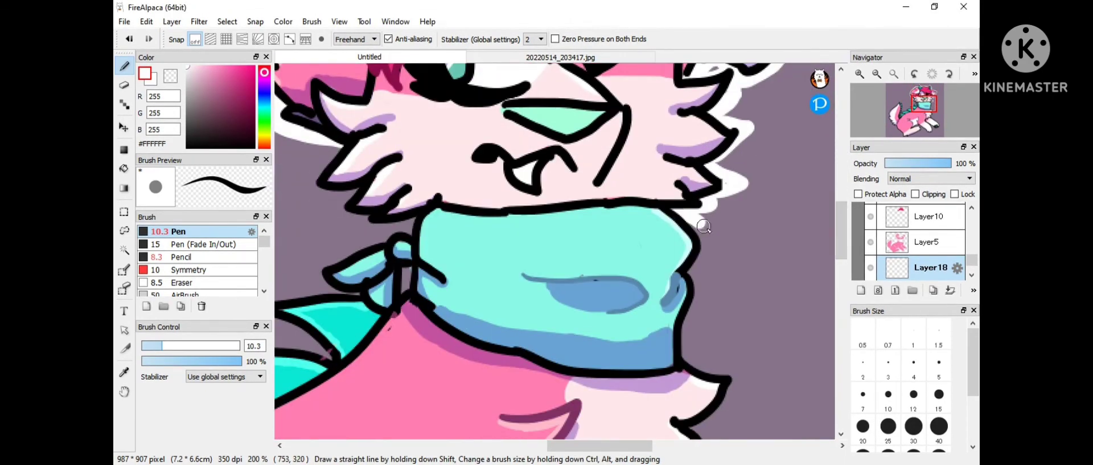
left_click_drag(706, 220, 689, 358)
scroll(689, 357, "right", 4)
left_click_drag(533, 356, 569, 393)
Continue the white outline along the lower chest fur and around both front legs and paws.
scroll(570, 393, "down", 10)
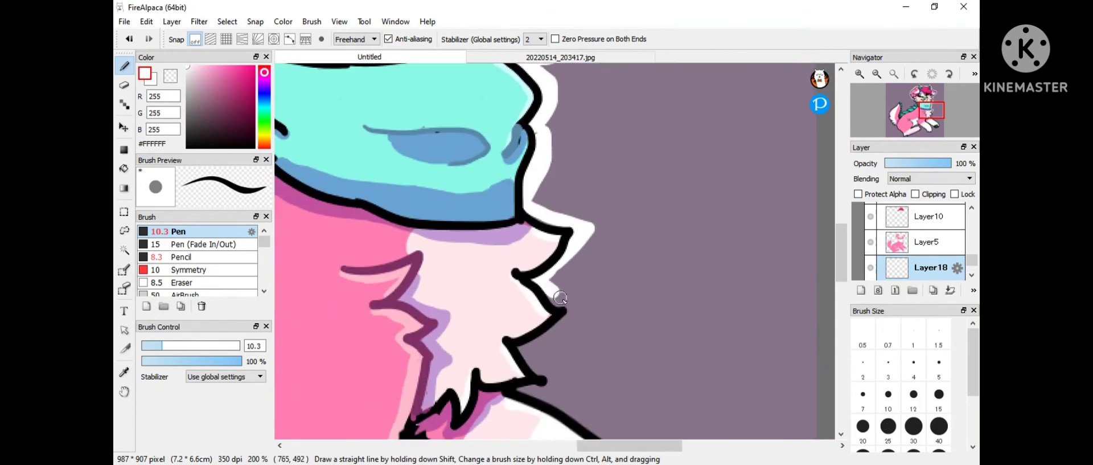
left_click_drag(586, 288, 512, 348)
scroll(541, 341, "down", 1)
left_click_drag(555, 287, 515, 321)
scroll(735, 282, "down", 3)
left_click_drag(533, 225, 678, 428)
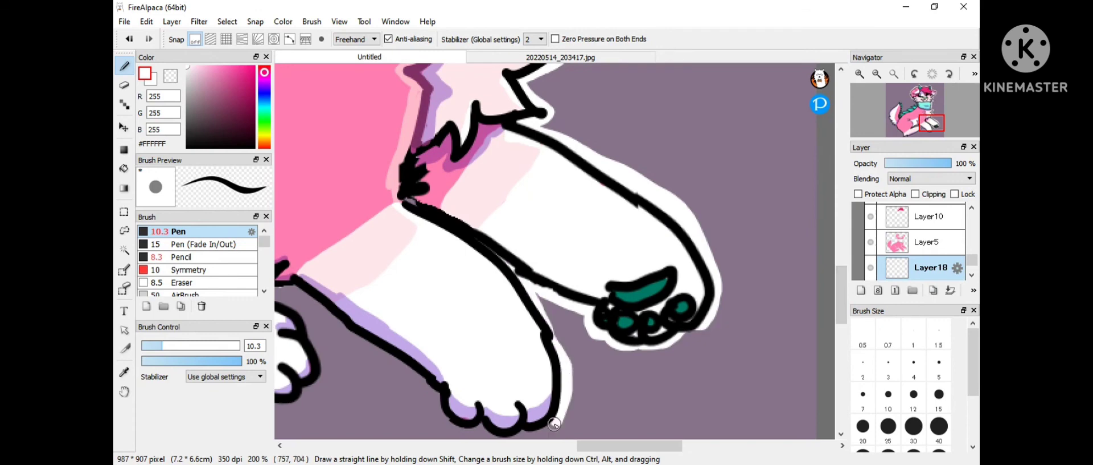
Outline the belly edge and the extended hind leg in white.
scroll(382, 296, "left", 2)
scroll(712, 394, "down", 2)
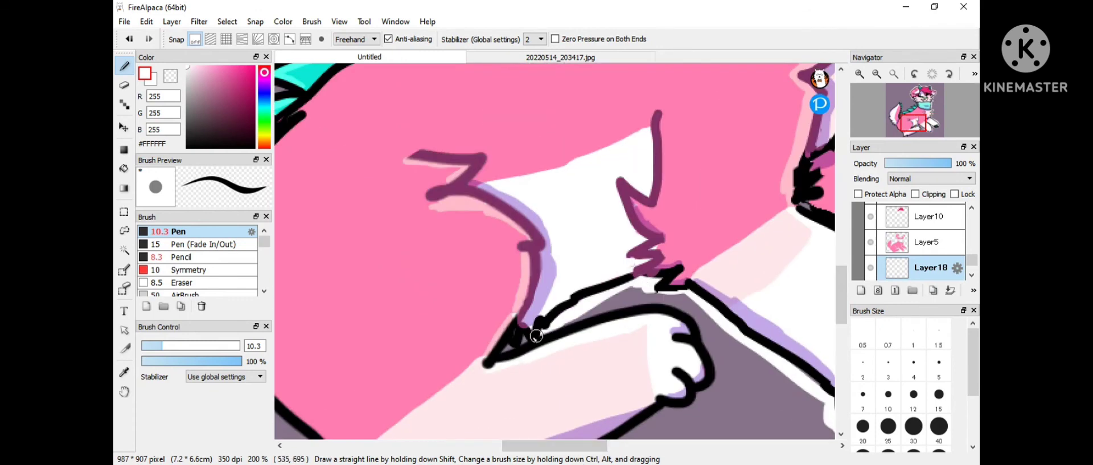
scroll(569, 370, "left", 2)
mouse_move(497, 364)
left_mouse_down()
mouse_move(329, 399)
mouse_move(330, 331)
left_mouse_up()
Outline the back edge of the haunch in white, erasing the uneven stroke near the heel and redrawing up to the tail base.
scroll(331, 330, "left", 5)
left_click_drag(535, 367, 424, 251)
left_click_drag(467, 288, 379, 208)
left_click(128, 39)
left_click(123, 84)
left_click_drag(433, 256, 512, 336)
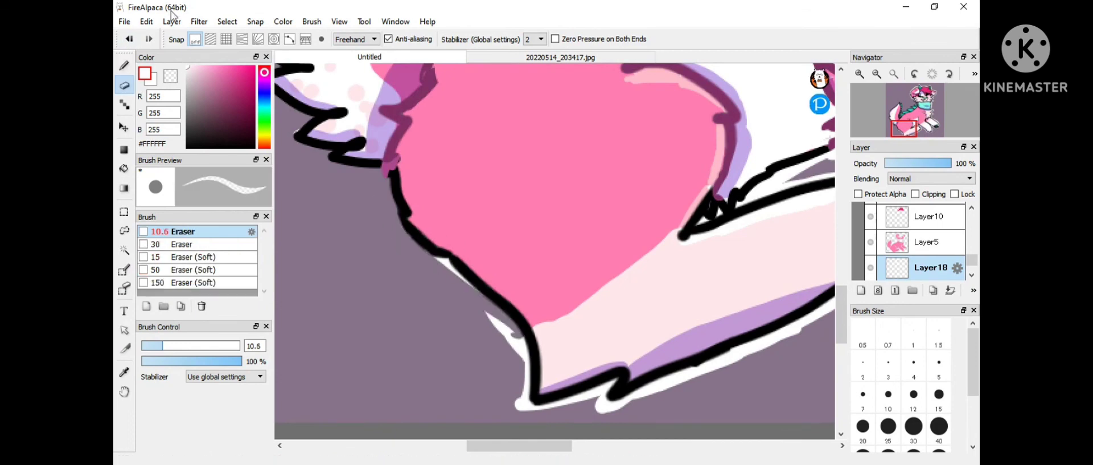
key("ctrl+z")
left_click_drag(479, 296, 501, 317)
key("b")
left_click_drag(444, 268, 365, 166)
Trace the white outline up the jagged outer fur edge of the tail.
scroll(627, 373, "left", 3)
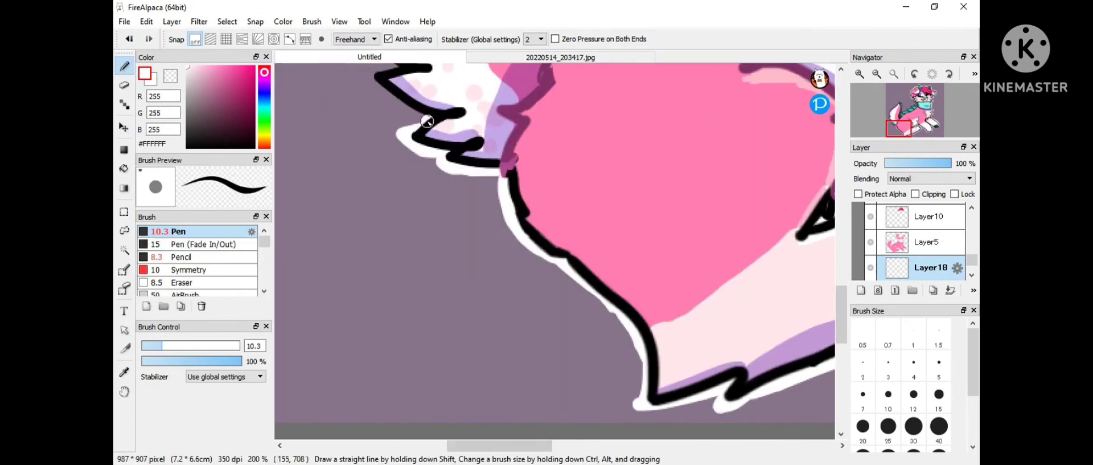
left_click_drag(427, 121, 365, 77)
scroll(399, 171, "up", 3)
left_click_drag(365, 216, 319, 135)
scroll(847, 288, "up", 5)
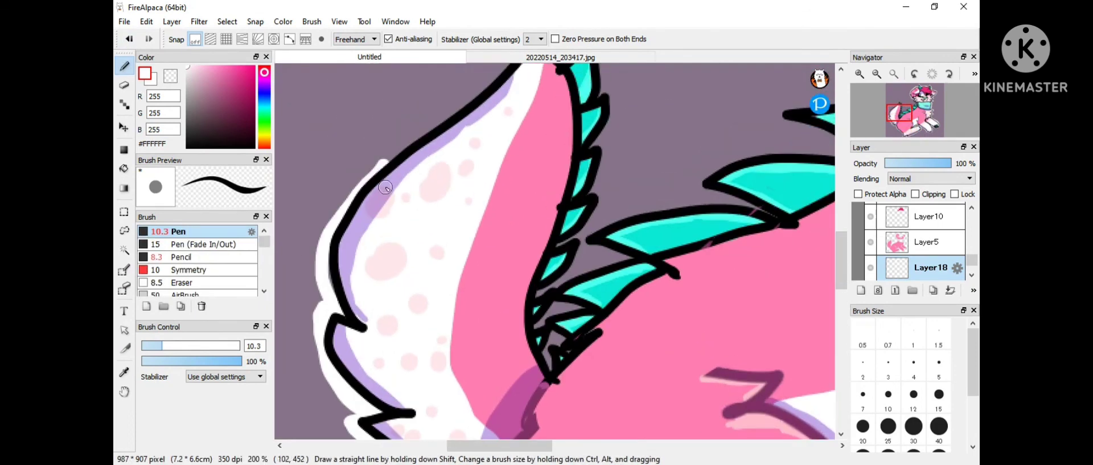
Carry the white outline over the tail tip and down the tail's teal spikes.
mouse_move(444, 202)
left_mouse_down()
mouse_move(313, 382)
mouse_move(518, 122)
mouse_move(572, 122)
mouse_move(591, 279)
left_mouse_up()
left_click_drag(534, 385, 544, 429)
scroll(619, 314, "down", 2)
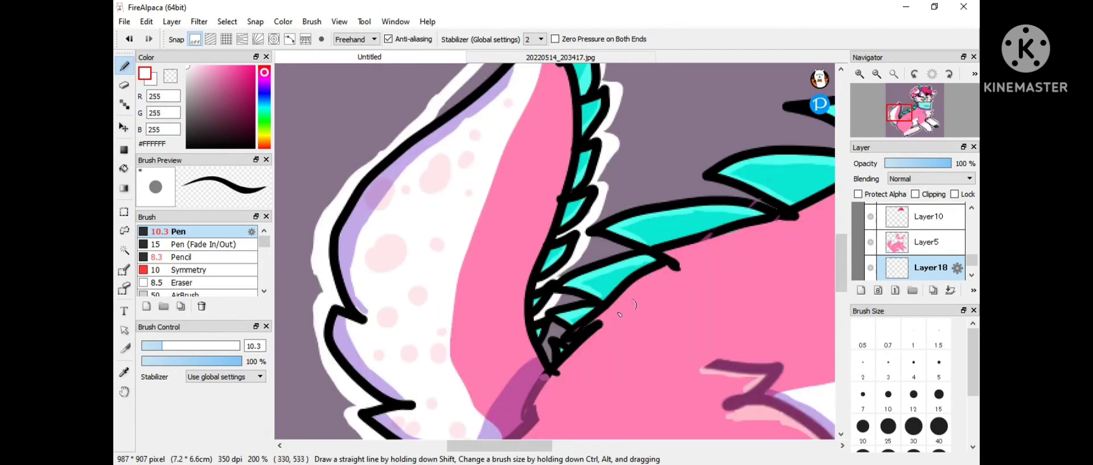
Outline the lower teal back spikes in white and fill the small gaps where they meet the tail base.
left_click_drag(591, 230, 756, 191)
left_click_drag(680, 171, 803, 137)
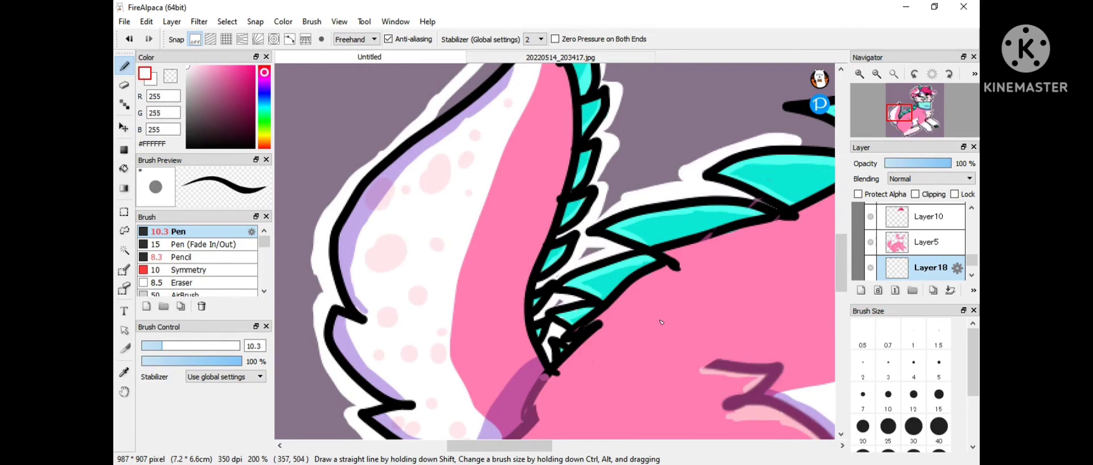
scroll(668, 147, "down", 2)
key("e")
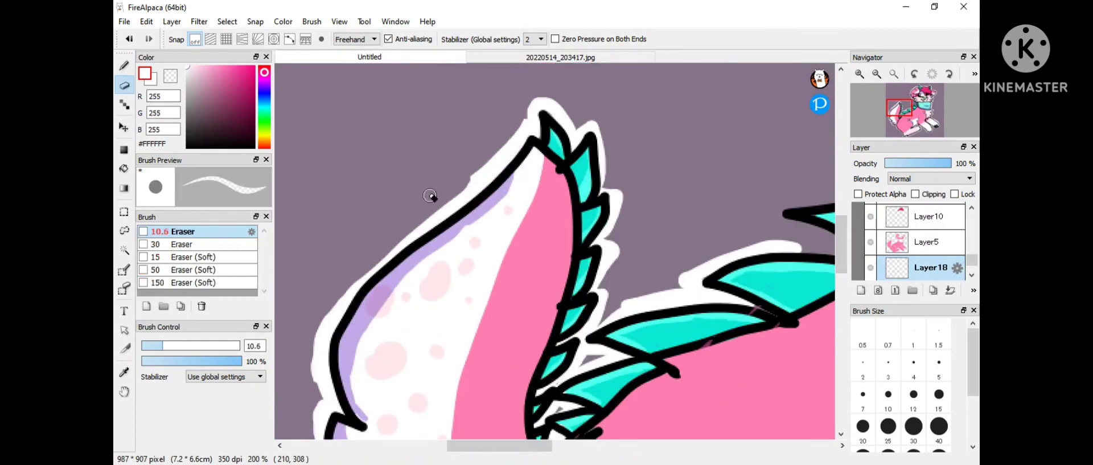
left_click(896, 75)
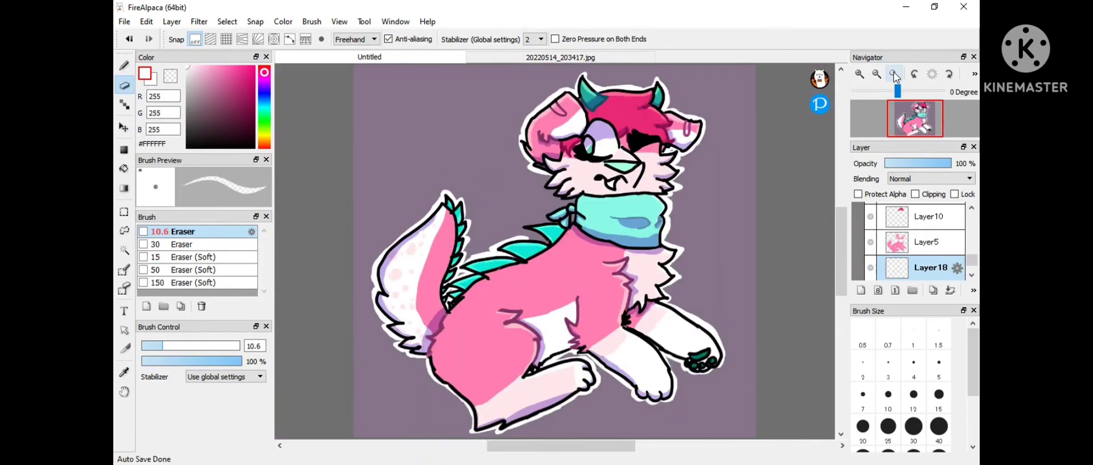
Outline the upper teal back spikes and the scarf's knot in white with the Pen.
key("b")
scroll(550, 262, "up", 3)
mouse_move(439, 188)
left_mouse_down()
mouse_move(564, 145)
mouse_move(582, 103)
left_mouse_up()
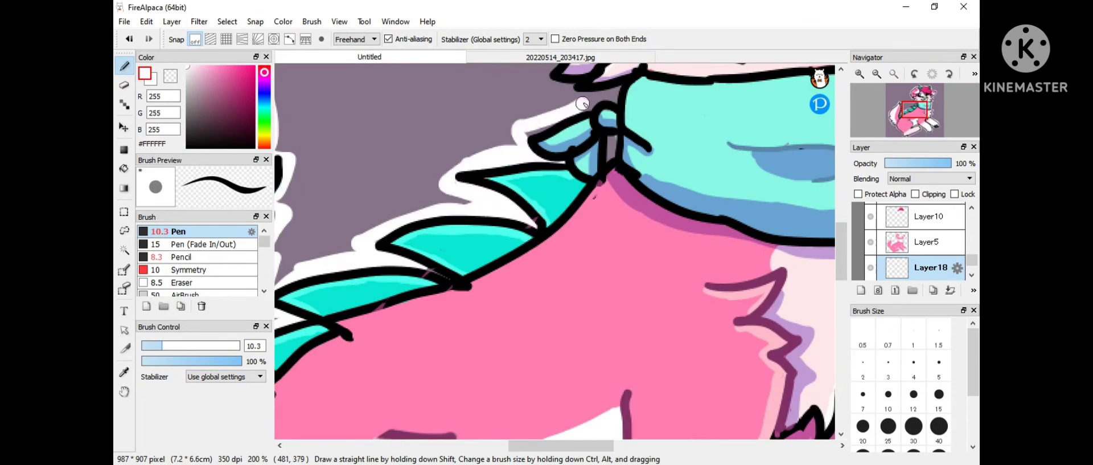